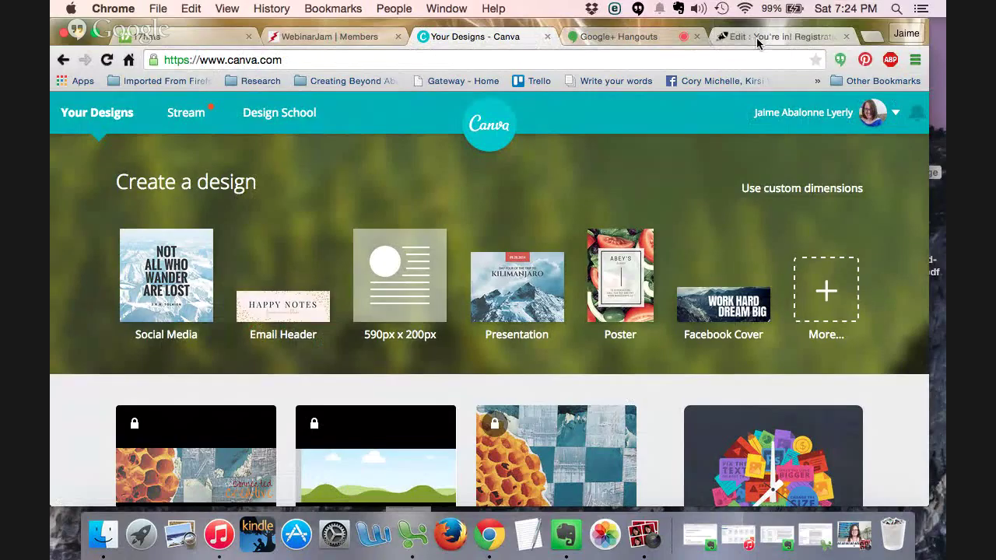
Step: Switch to Mad Mimi and review the Connected Creative registration newsletter, from its banner through the collage section, and its image gallery
{"action": "left_click", "coordinate": [756, 37]}
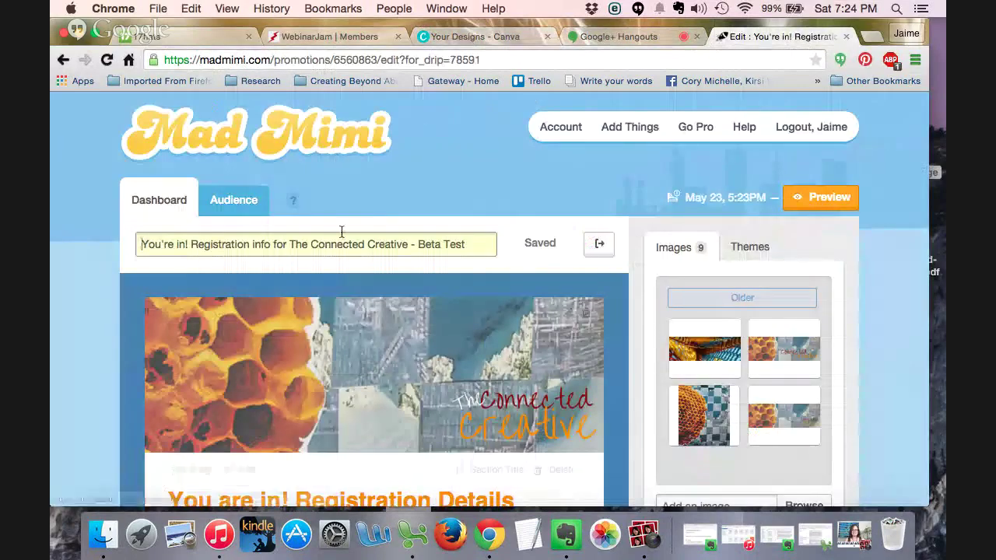
{"action": "scroll", "coordinate": [343, 236], "scroll_direction": "down", "scroll_amount": 4}
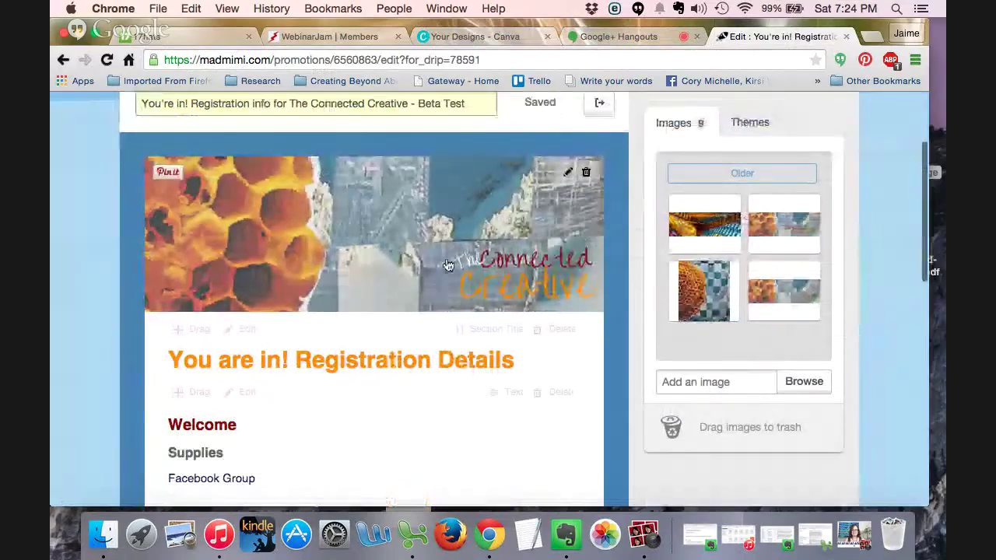
{"action": "scroll", "coordinate": [447, 260], "scroll_direction": "down", "scroll_amount": 8}
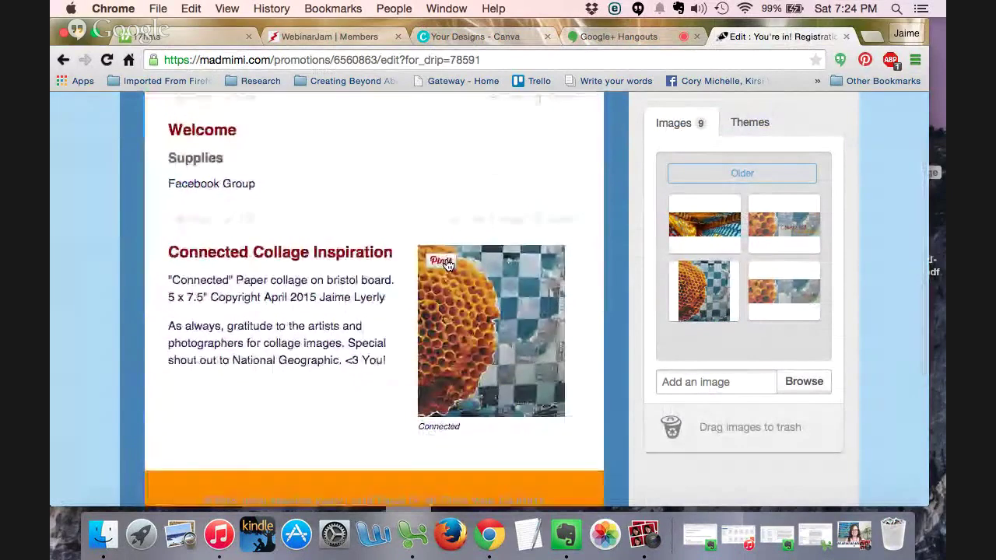
{"action": "scroll", "coordinate": [447, 265], "scroll_direction": "up", "scroll_amount": 12}
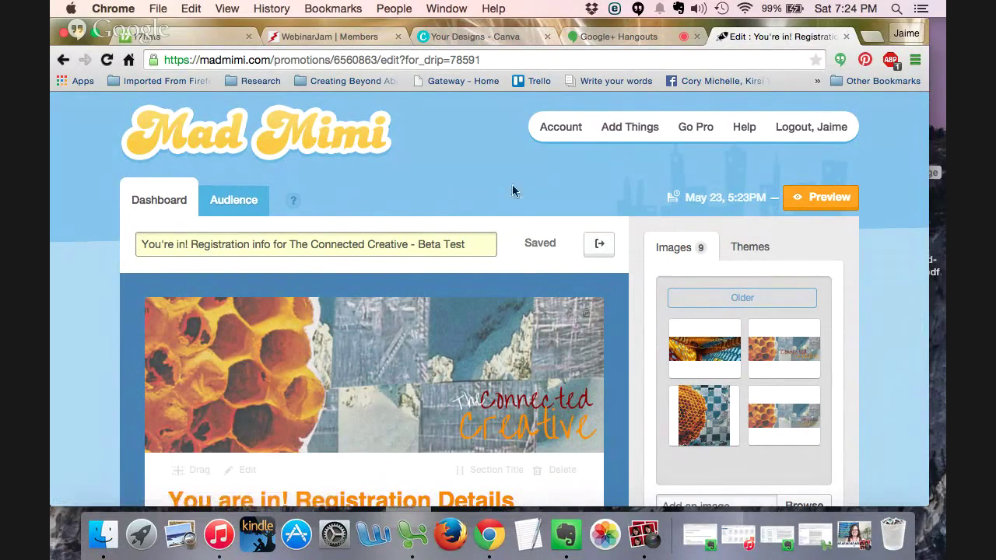
{"action": "scroll", "coordinate": [616, 254], "scroll_direction": "down", "scroll_amount": 2}
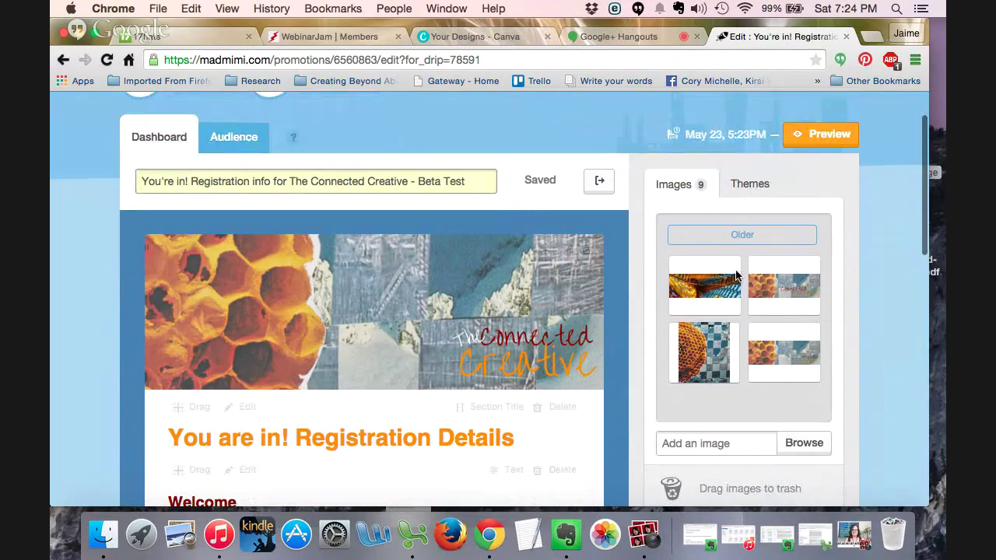
{"action": "scroll", "coordinate": [735, 276], "scroll_direction": "down", "scroll_amount": 2}
{"action": "scroll", "coordinate": [518, 219], "scroll_direction": "up", "scroll_amount": 4}
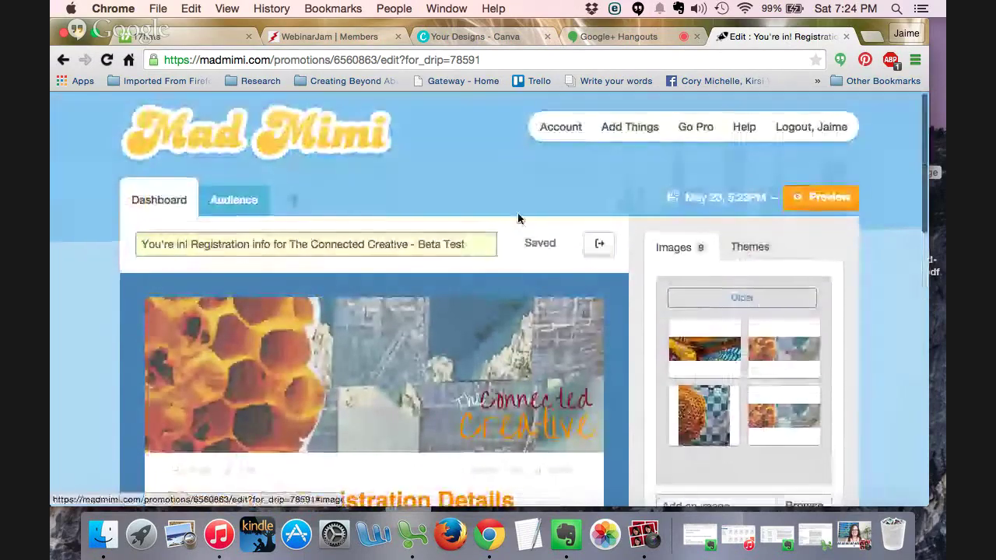
Step: Compose a new promotion from the Mad Mimi dashboard and check its banner image placeholder for the recommended width
{"action": "left_click", "coordinate": [224, 203]}
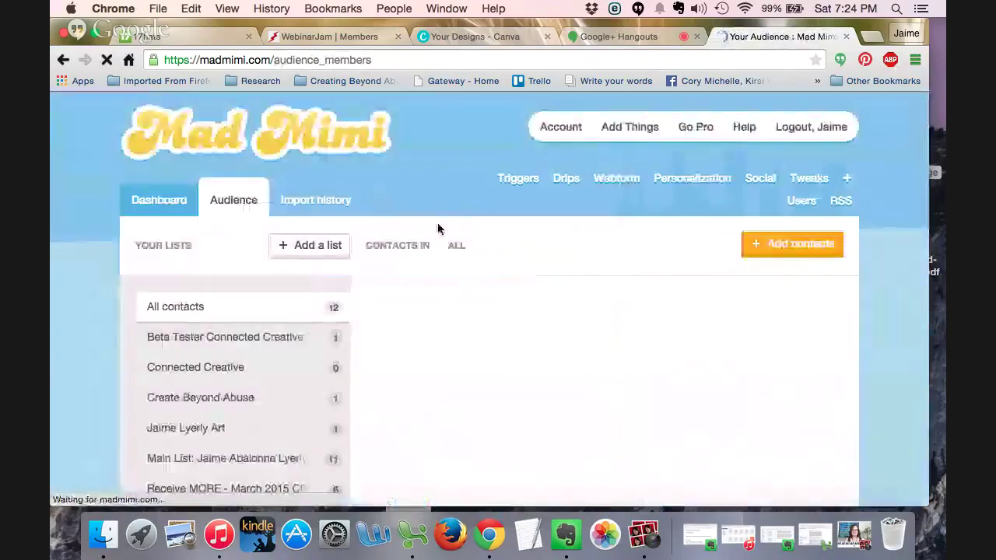
{"action": "left_click", "coordinate": [167, 204]}
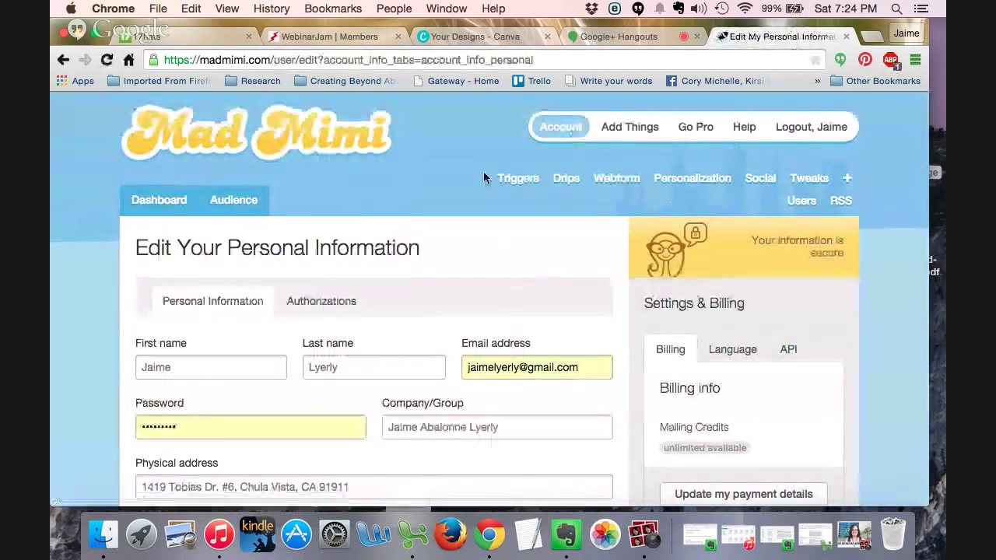
{"action": "left_click", "coordinate": [168, 209]}
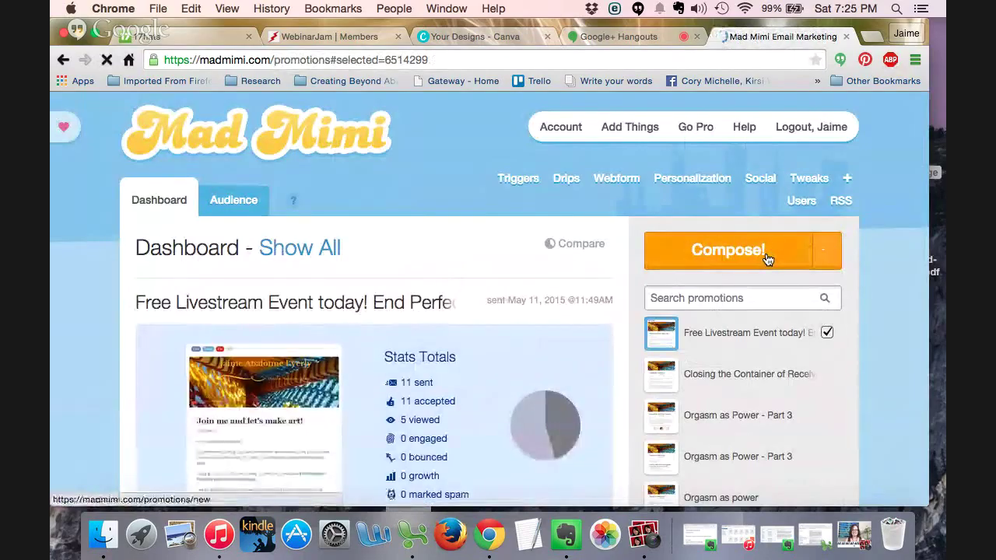
{"action": "left_click", "coordinate": [767, 259]}
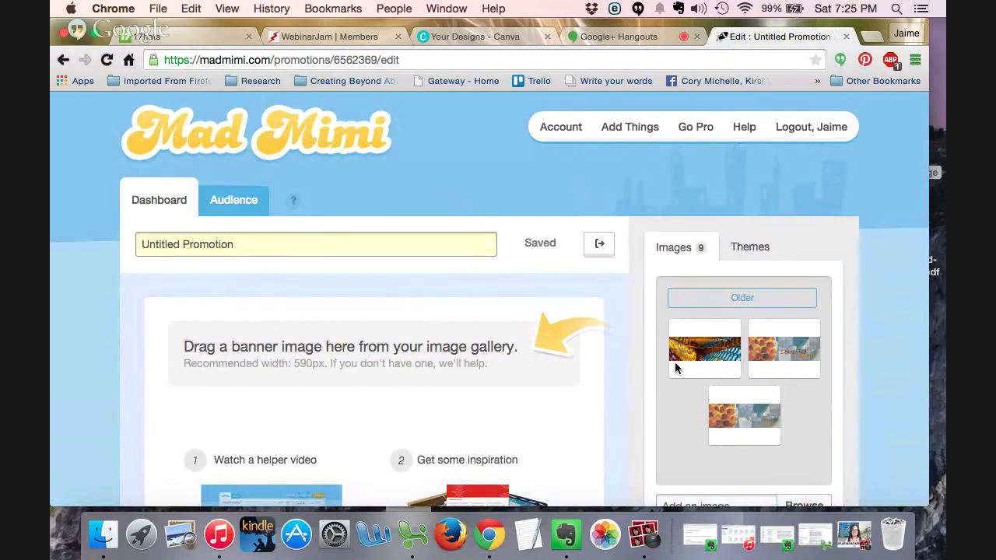
{"action": "scroll", "coordinate": [674, 361], "scroll_direction": "down", "scroll_amount": 3}
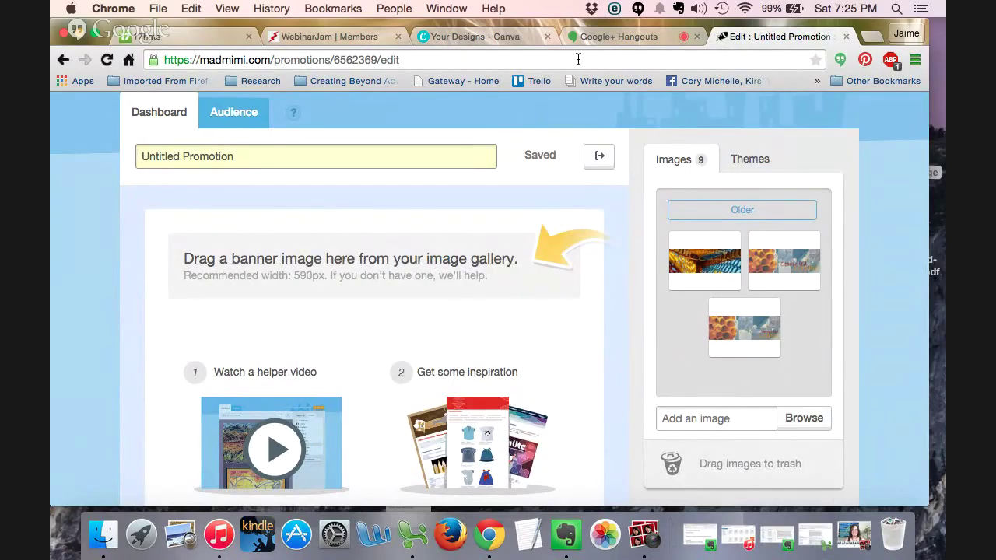
Step: Switch to Canva, expand the full list of design types, and examine the categories from Events to Ads
{"action": "left_click", "coordinate": [477, 42]}
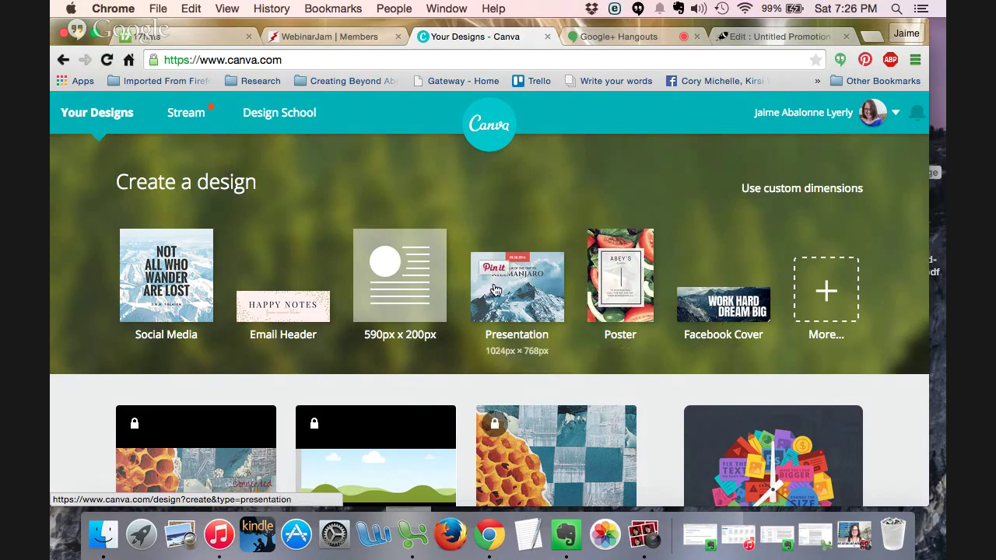
{"action": "left_click", "coordinate": [845, 309]}
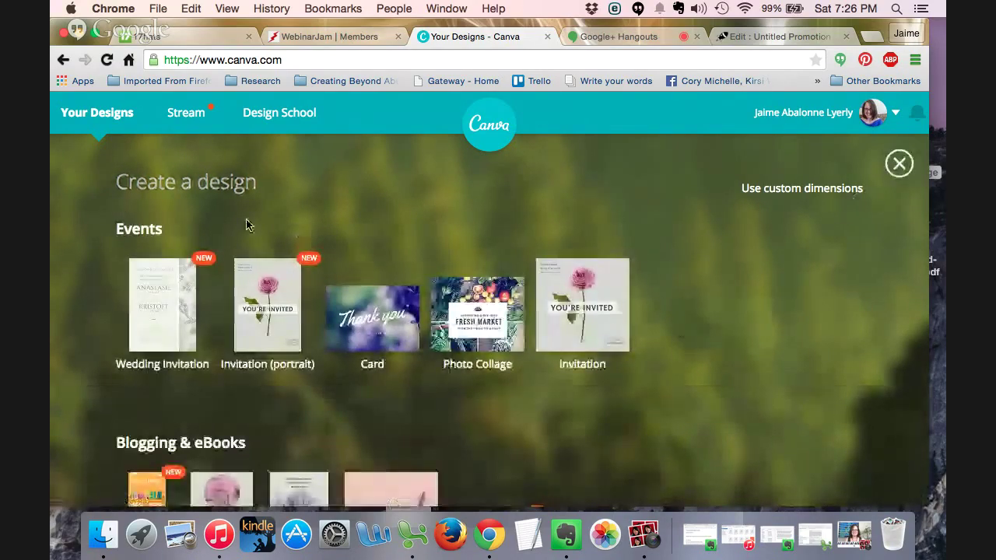
{"action": "scroll", "coordinate": [246, 224], "scroll_direction": "down", "scroll_amount": 3}
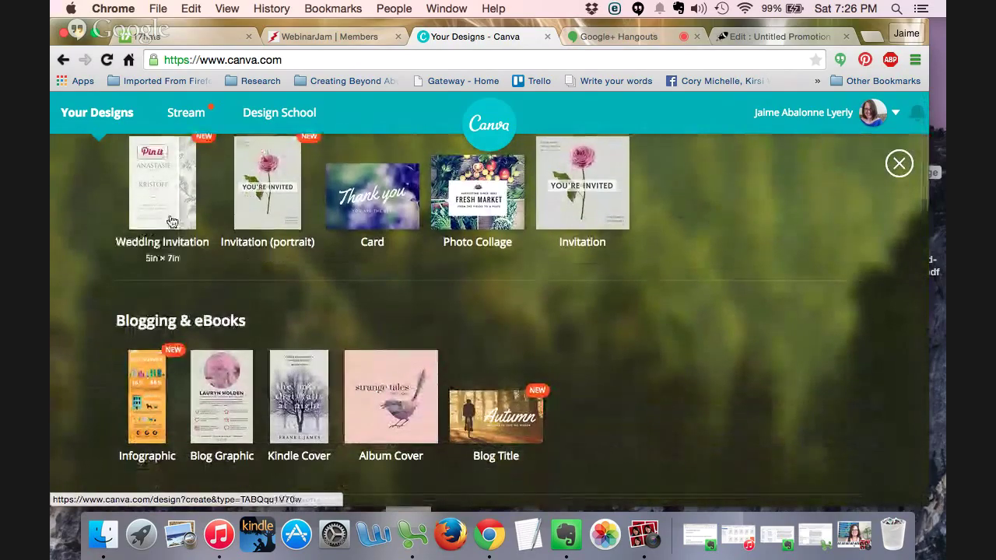
{"action": "scroll", "coordinate": [171, 217], "scroll_direction": "down", "scroll_amount": 2}
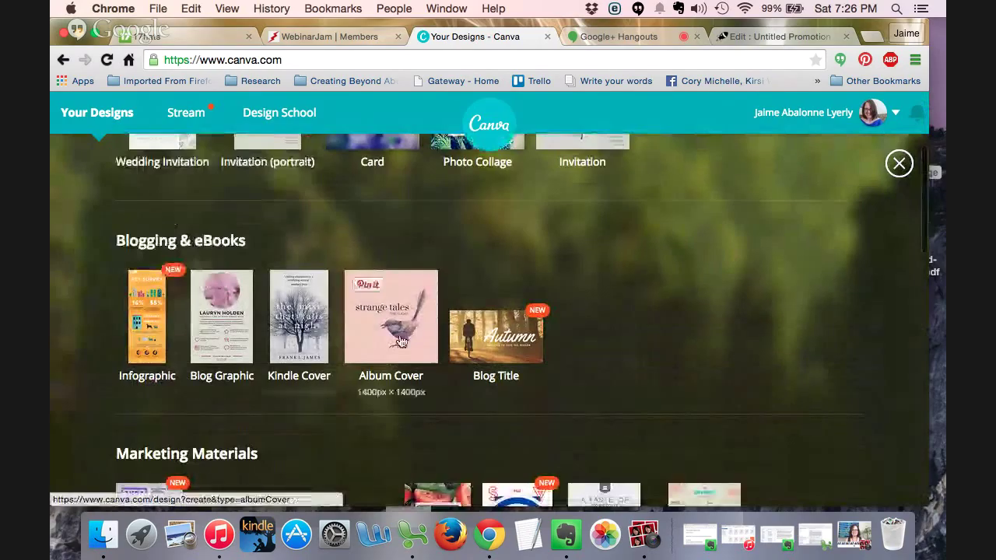
{"action": "scroll", "coordinate": [477, 352], "scroll_direction": "down", "scroll_amount": 5}
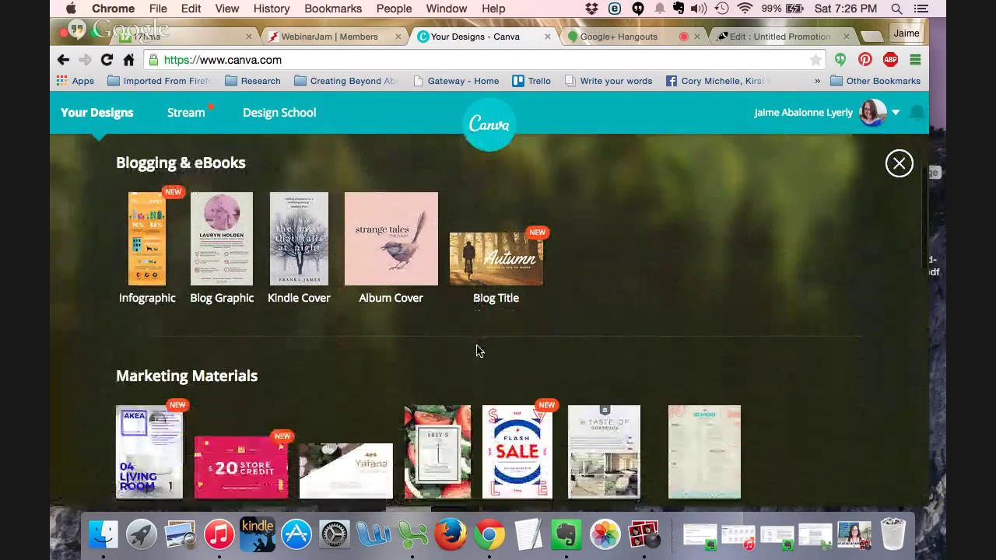
{"action": "scroll", "coordinate": [477, 353], "scroll_direction": "down", "scroll_amount": 3}
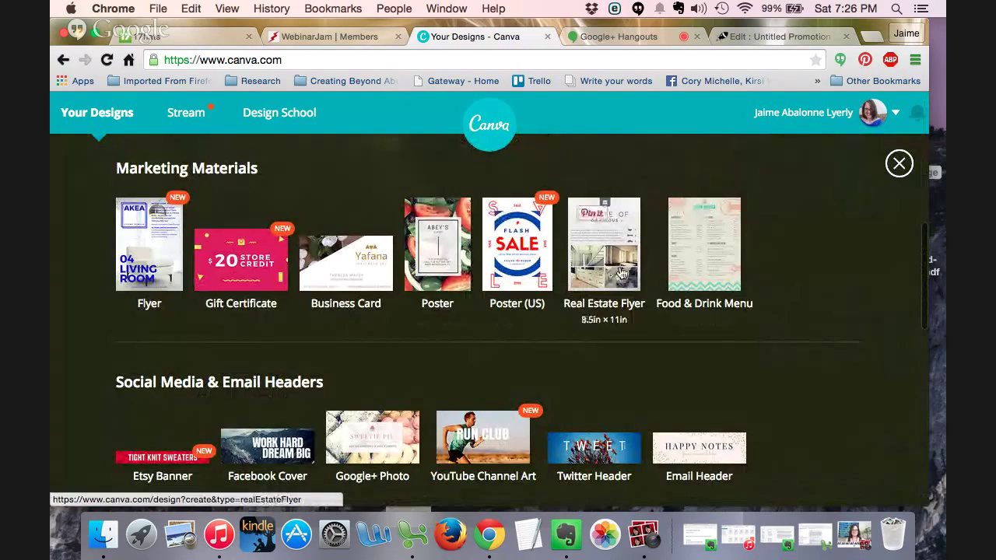
{"action": "scroll", "coordinate": [619, 271], "scroll_direction": "down", "scroll_amount": 3}
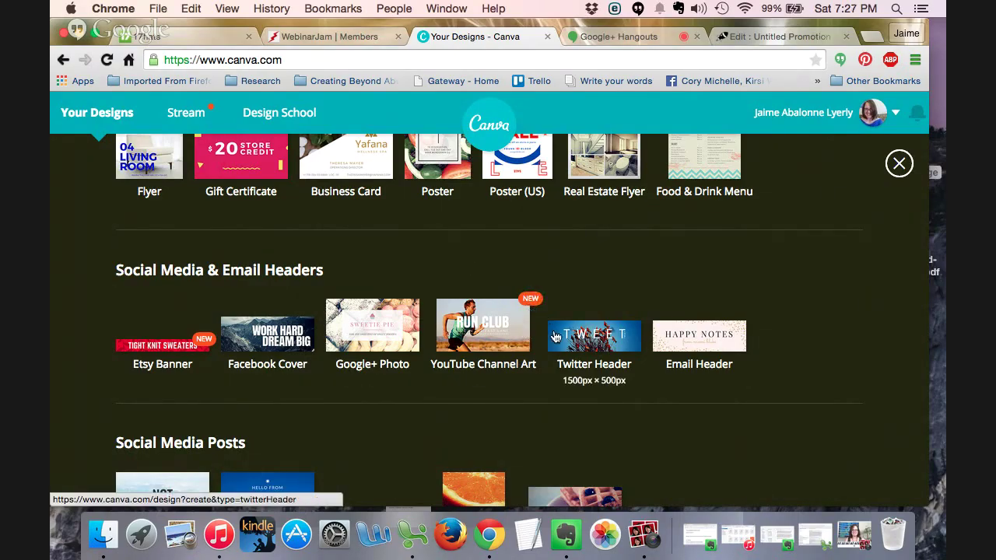
{"action": "scroll", "coordinate": [555, 336], "scroll_direction": "down", "scroll_amount": 2}
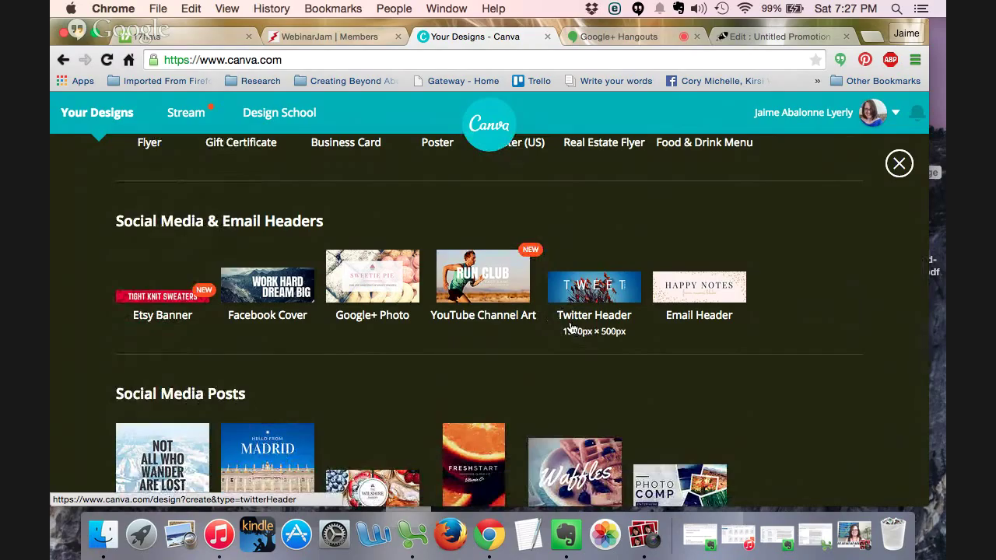
{"action": "scroll", "coordinate": [572, 327], "scroll_direction": "down", "scroll_amount": 5}
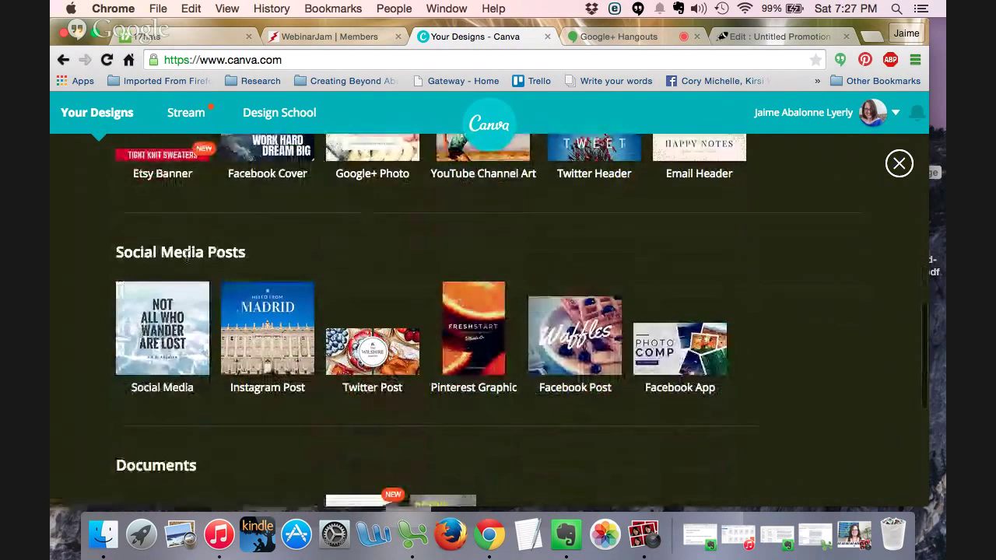
{"action": "scroll", "coordinate": [188, 263], "scroll_direction": "down", "scroll_amount": 3}
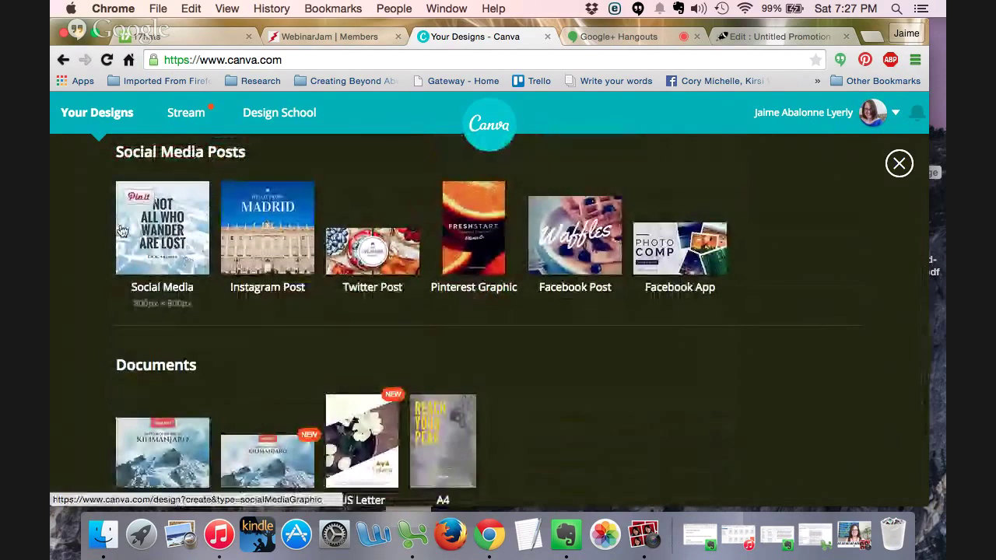
{"action": "scroll", "coordinate": [305, 318], "scroll_direction": "down", "scroll_amount": 6}
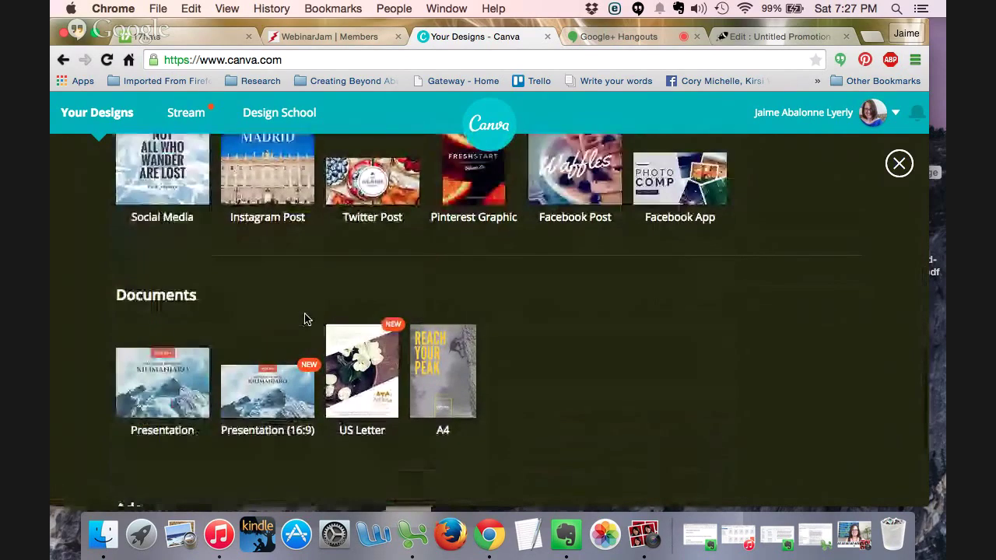
{"action": "scroll", "coordinate": [305, 318], "scroll_direction": "down", "scroll_amount": 2}
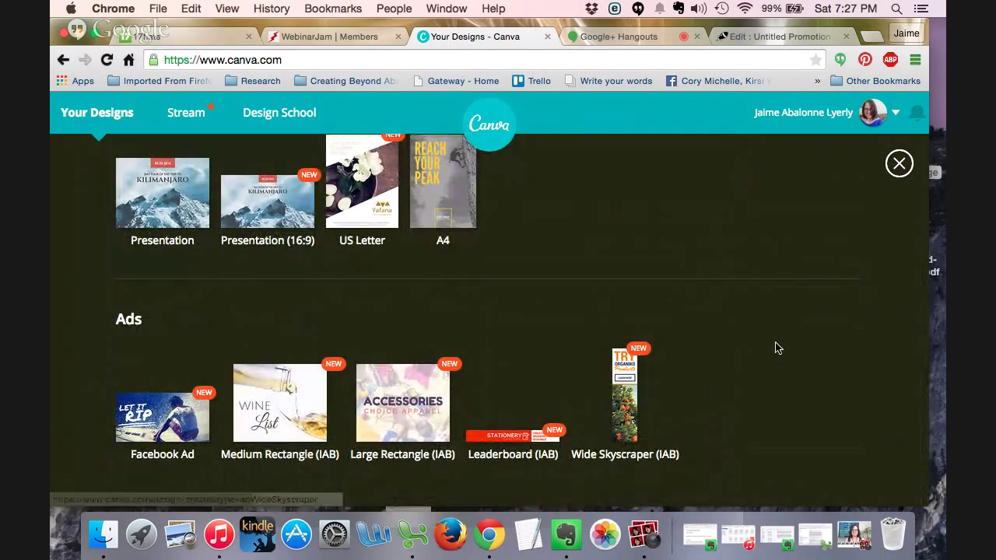
{"action": "scroll", "coordinate": [775, 354], "scroll_direction": "up", "scroll_amount": 5}
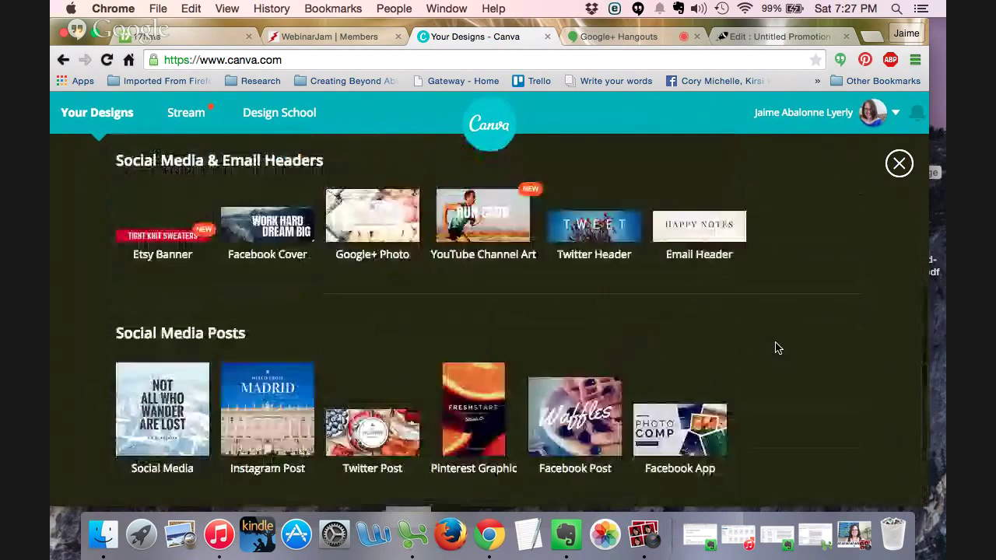
{"action": "scroll", "coordinate": [775, 347], "scroll_direction": "up", "scroll_amount": 8}
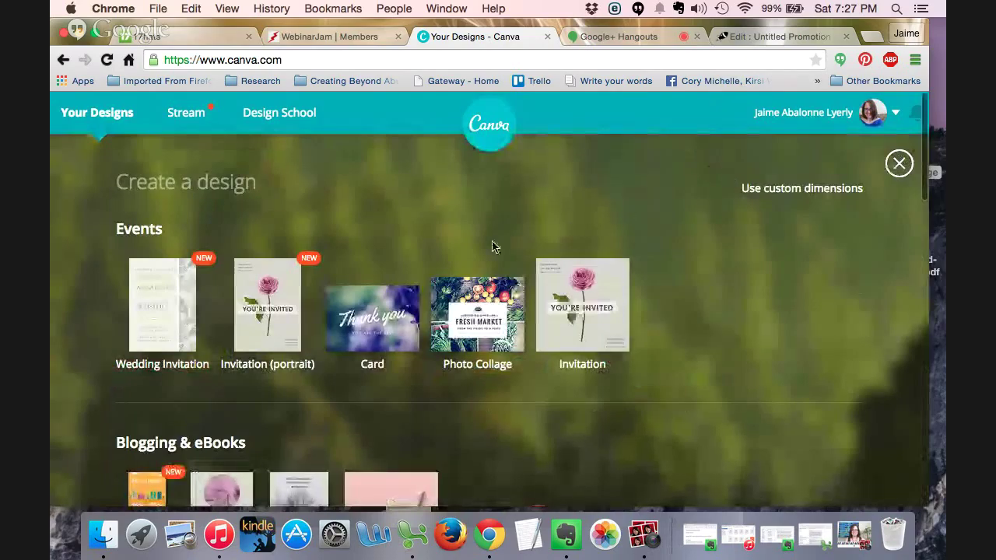
{"action": "scroll", "coordinate": [404, 253], "scroll_direction": "down", "scroll_amount": 5}
{"action": "scroll", "coordinate": [404, 255], "scroll_direction": "down", "scroll_amount": 5}
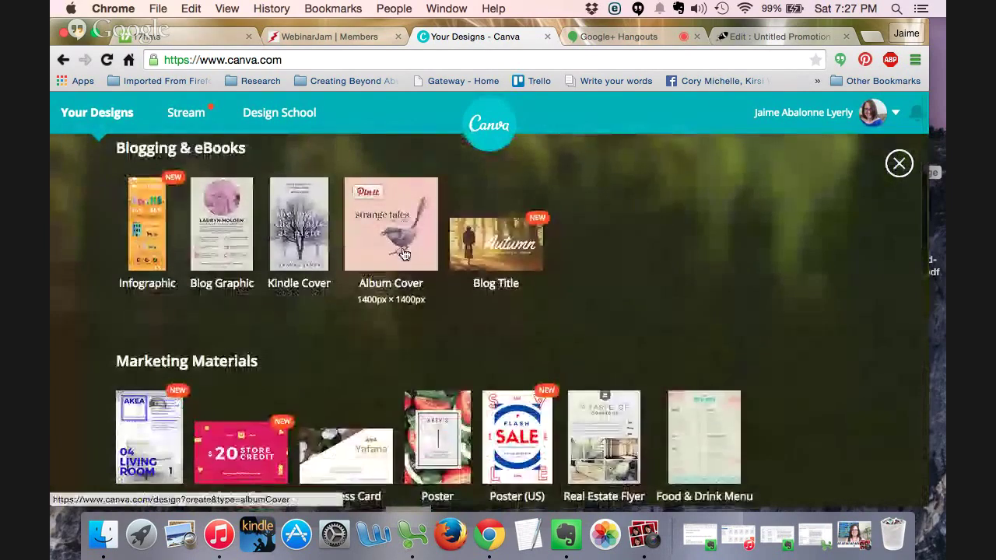
{"action": "scroll", "coordinate": [403, 254], "scroll_direction": "up", "scroll_amount": 5}
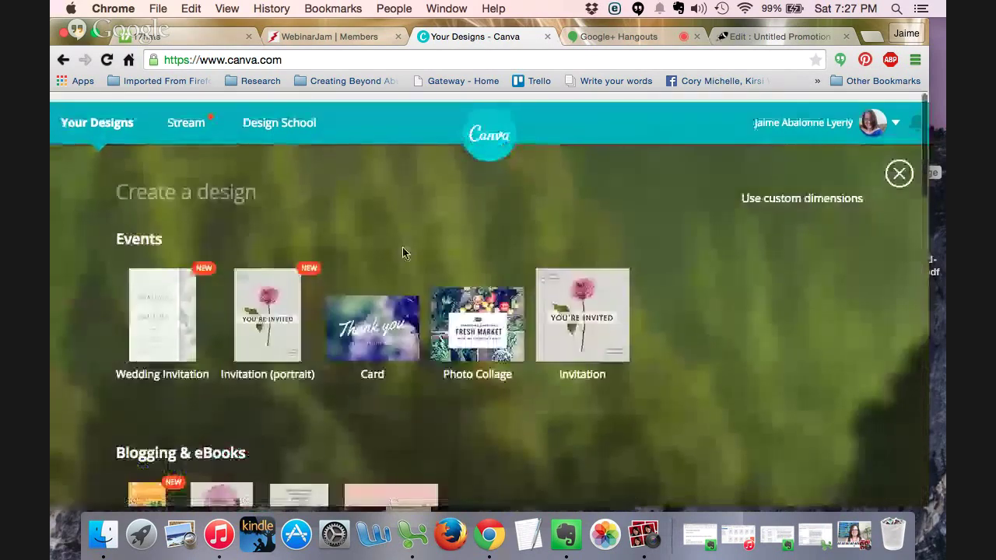
Step: Create a new design with the Email Header type from the Social Media & Email Headers category
{"action": "scroll", "coordinate": [588, 249], "scroll_direction": "down", "scroll_amount": 10}
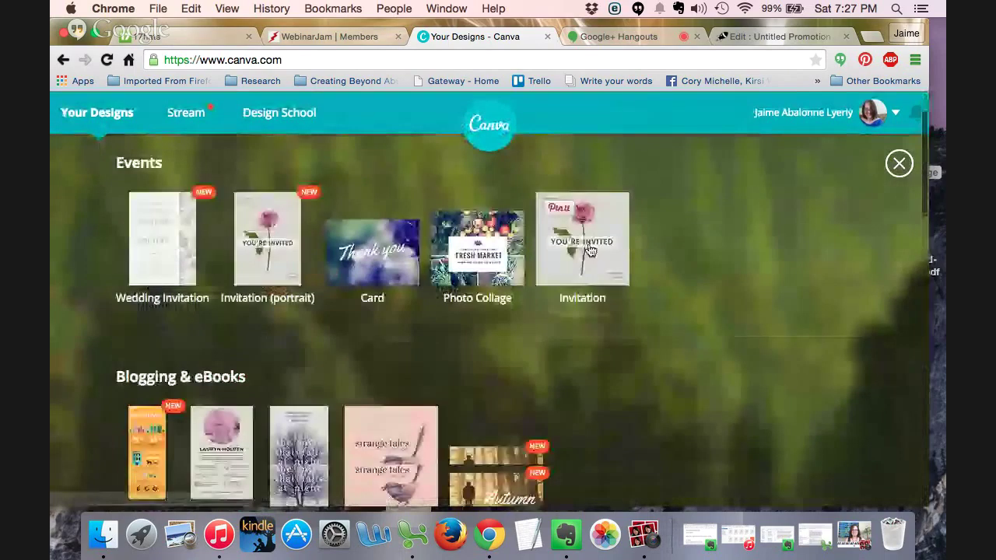
{"action": "scroll", "coordinate": [588, 249], "scroll_direction": "down", "scroll_amount": 6}
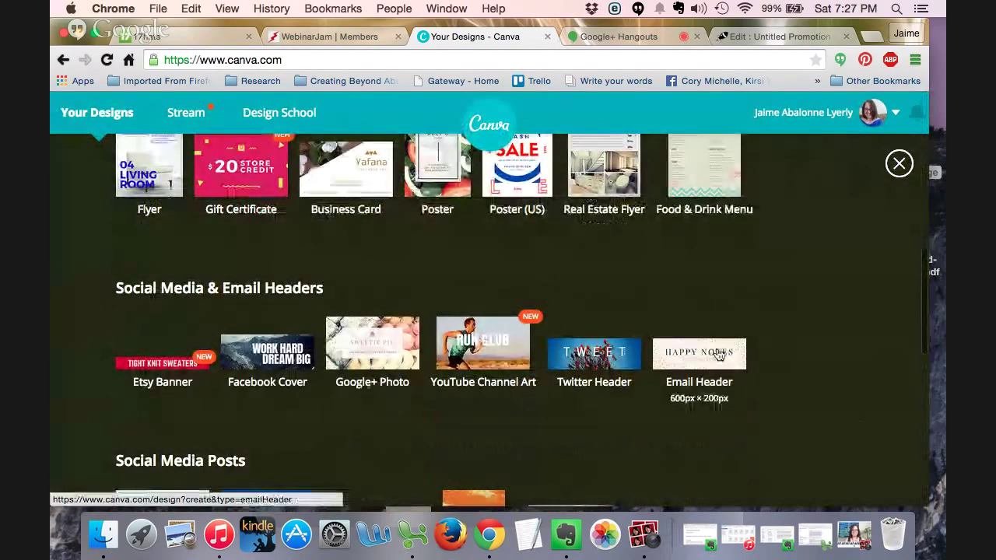
{"action": "left_click", "coordinate": [694, 356]}
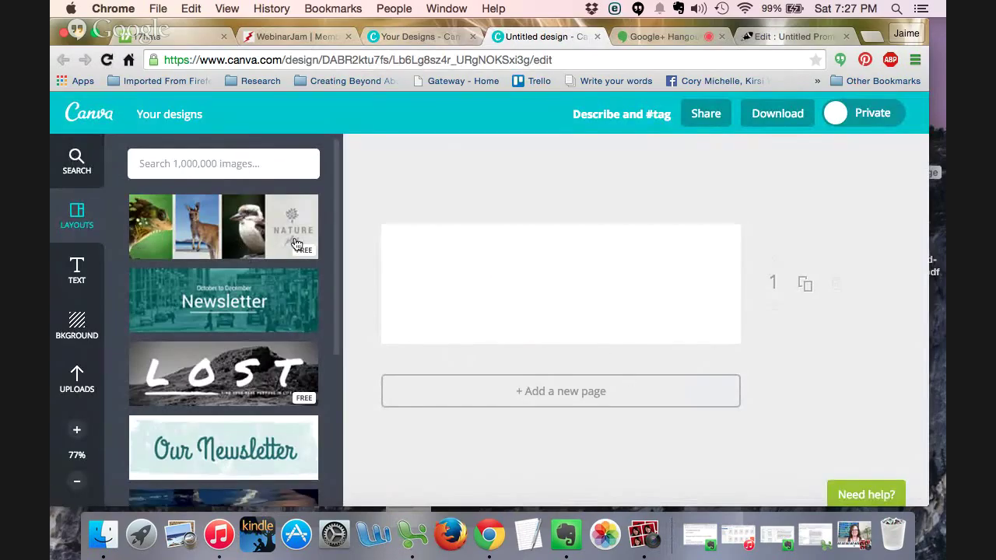
Step: Browse the email header layouts and view the details of the free Lost layout
{"action": "scroll", "coordinate": [260, 274], "scroll_direction": "down", "scroll_amount": 5}
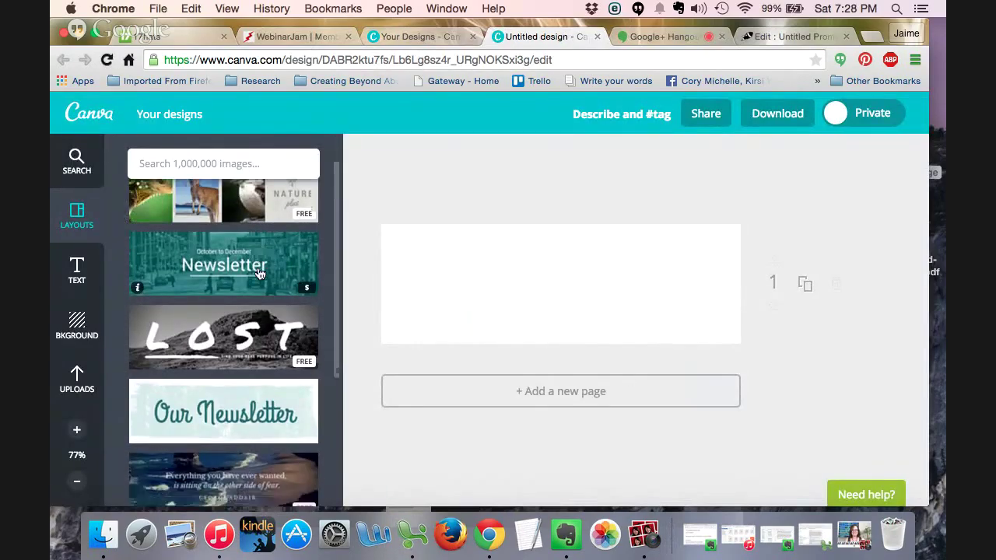
{"action": "scroll", "coordinate": [260, 274], "scroll_direction": "up", "scroll_amount": 3}
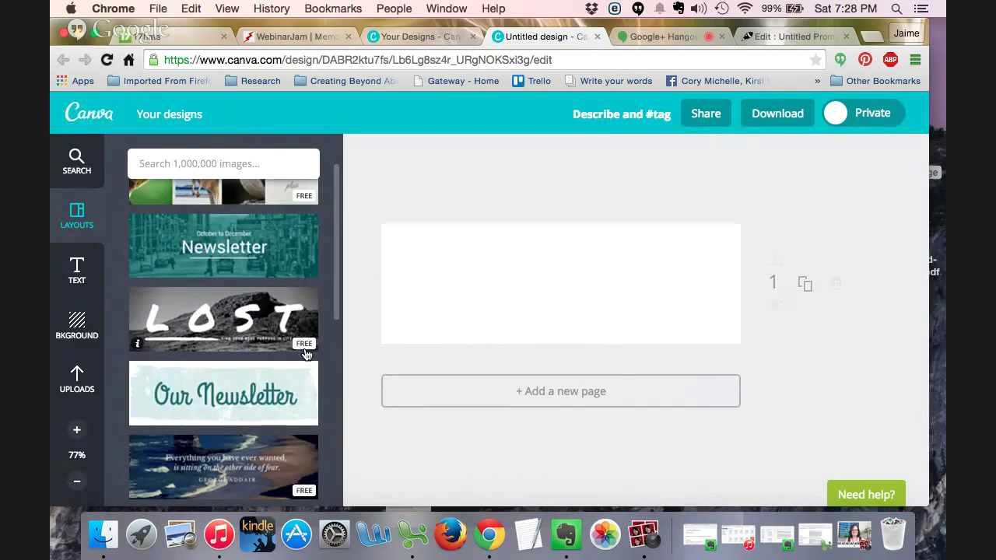
{"action": "left_click", "coordinate": [137, 346]}
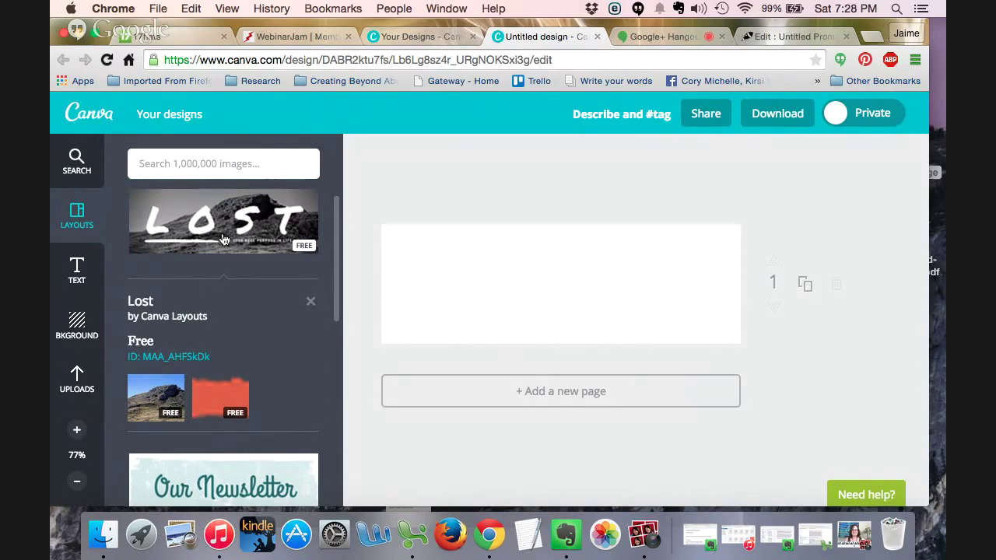
{"action": "scroll", "coordinate": [223, 240], "scroll_direction": "down", "scroll_amount": 5}
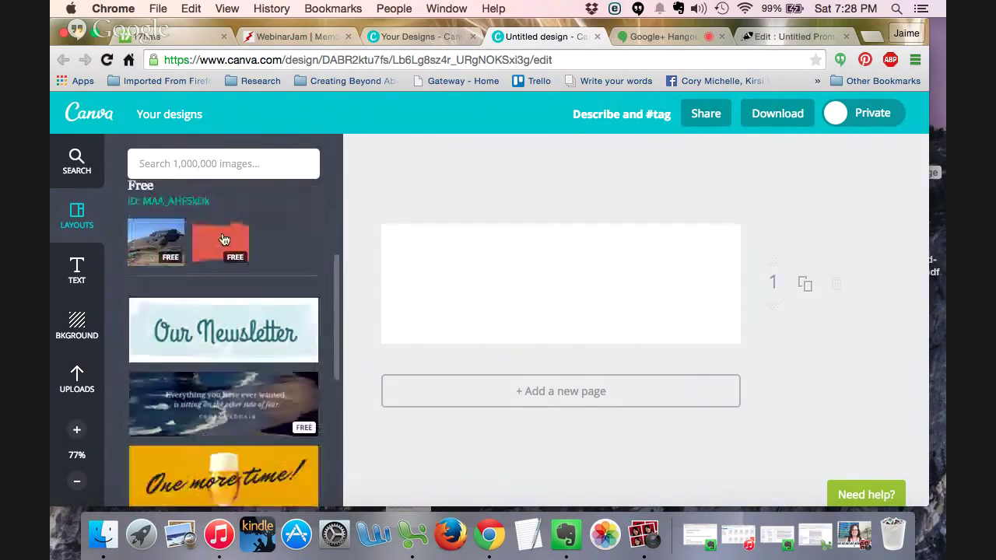
{"action": "scroll", "coordinate": [223, 240], "scroll_direction": "down", "scroll_amount": 3}
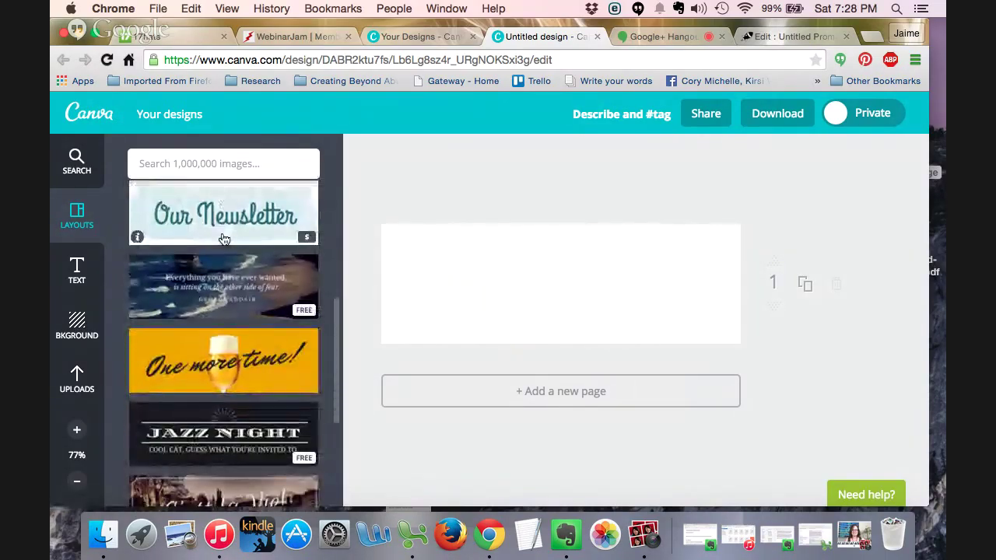
Step: Browse further through the email header layouts and view the price and element details of the Thanks for Subscribing layout
{"action": "scroll", "coordinate": [255, 318], "scroll_direction": "down", "scroll_amount": 3}
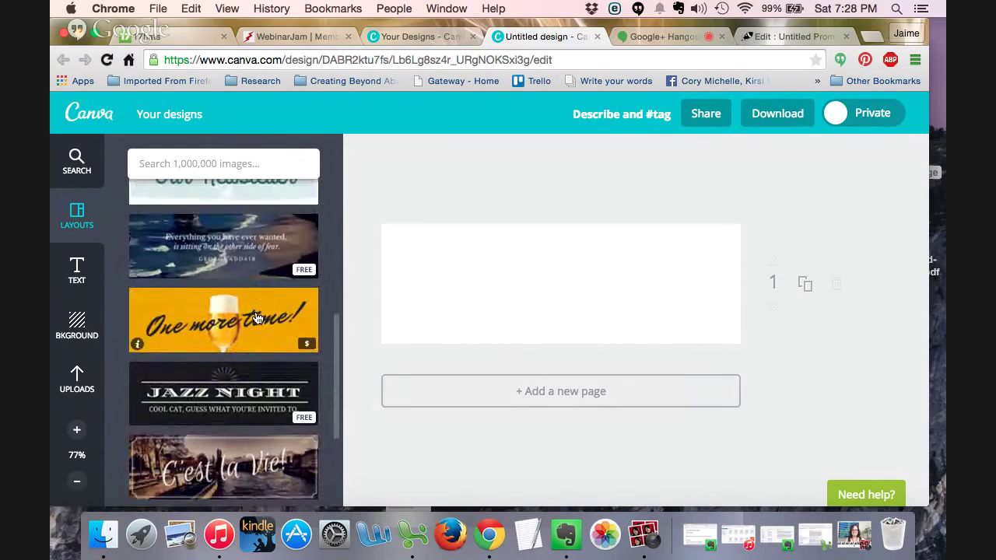
{"action": "scroll", "coordinate": [255, 318], "scroll_direction": "down", "scroll_amount": 4}
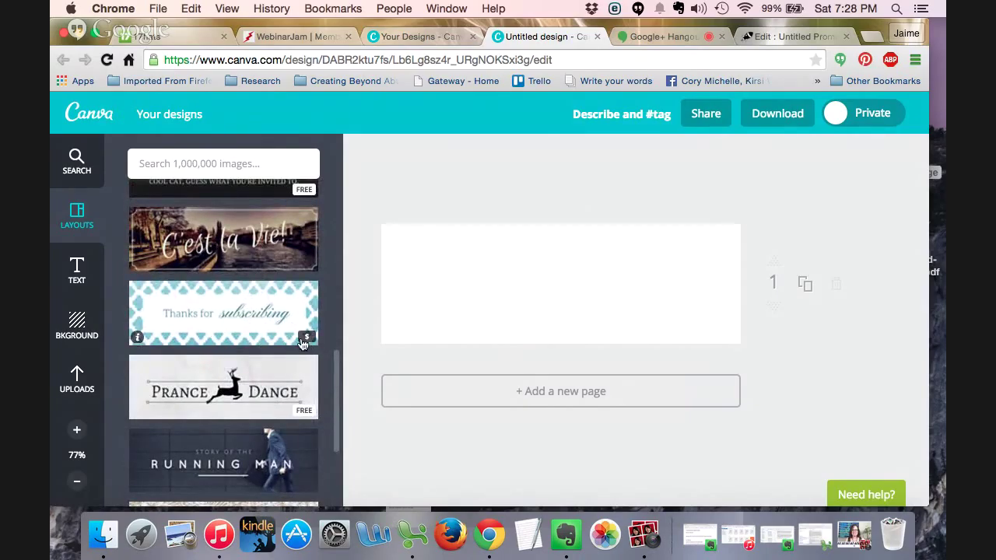
{"action": "scroll", "coordinate": [137, 340], "scroll_direction": "down", "scroll_amount": 10}
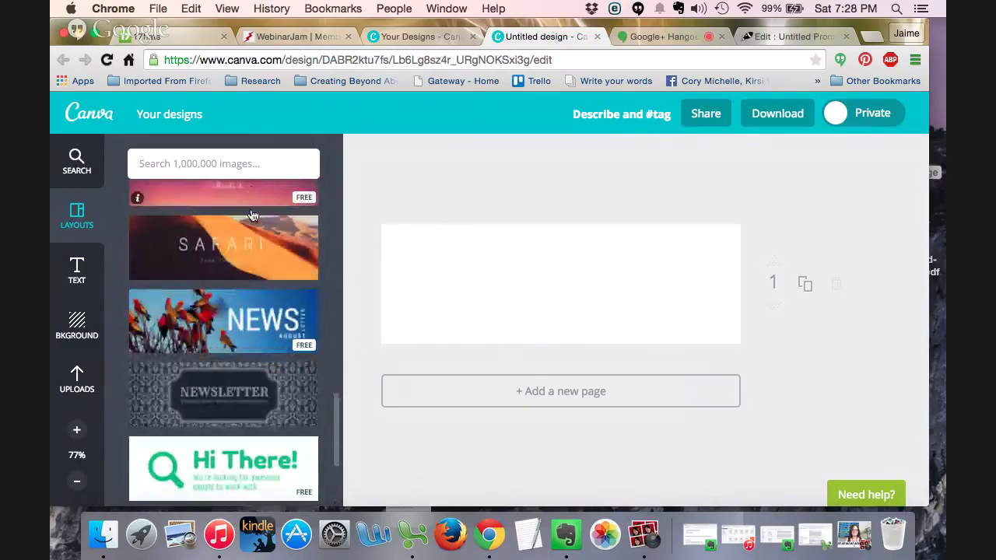
{"action": "scroll", "coordinate": [253, 225], "scroll_direction": "up", "scroll_amount": 5}
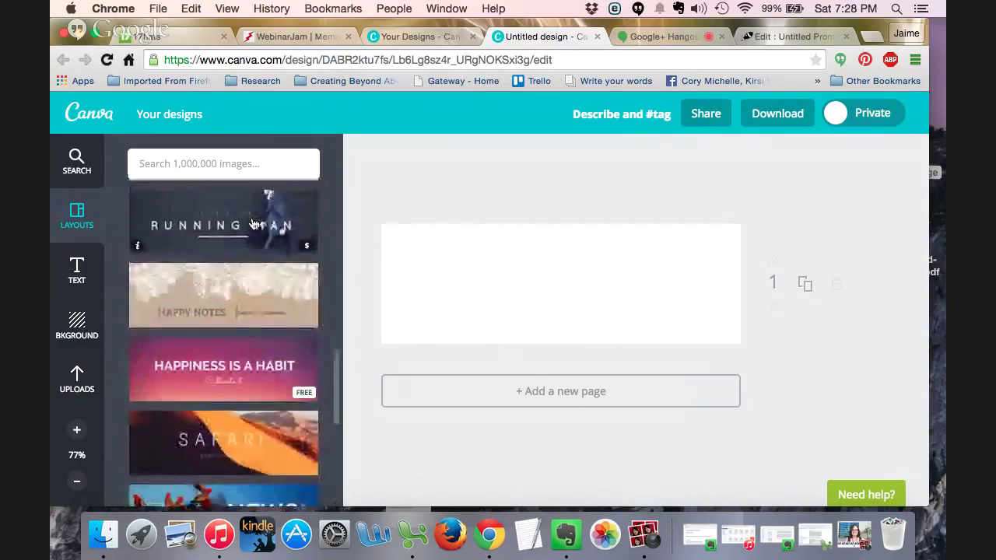
{"action": "scroll", "coordinate": [254, 224], "scroll_direction": "up", "scroll_amount": 3}
{"action": "scroll", "coordinate": [254, 225], "scroll_direction": "up", "scroll_amount": 5}
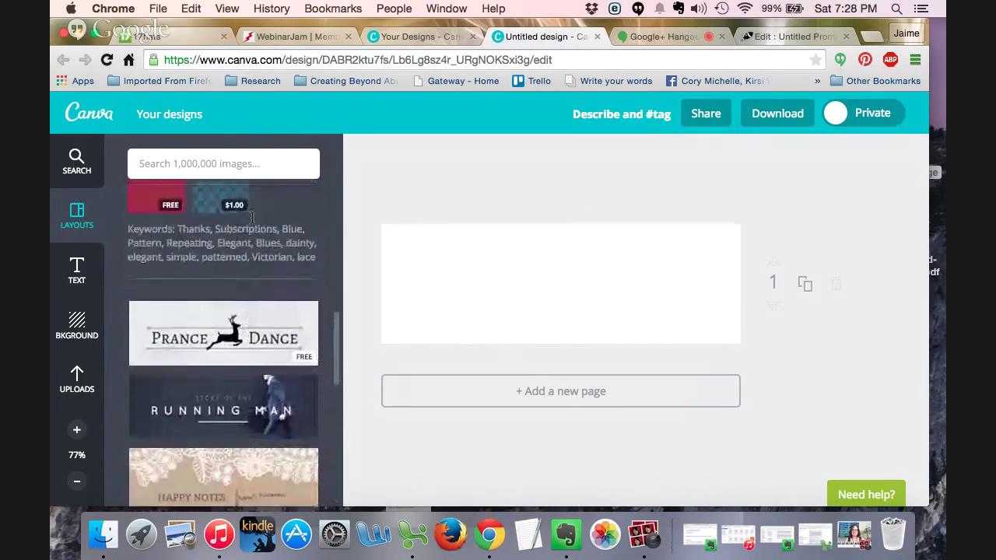
{"action": "scroll", "coordinate": [251, 223], "scroll_direction": "up", "scroll_amount": 3}
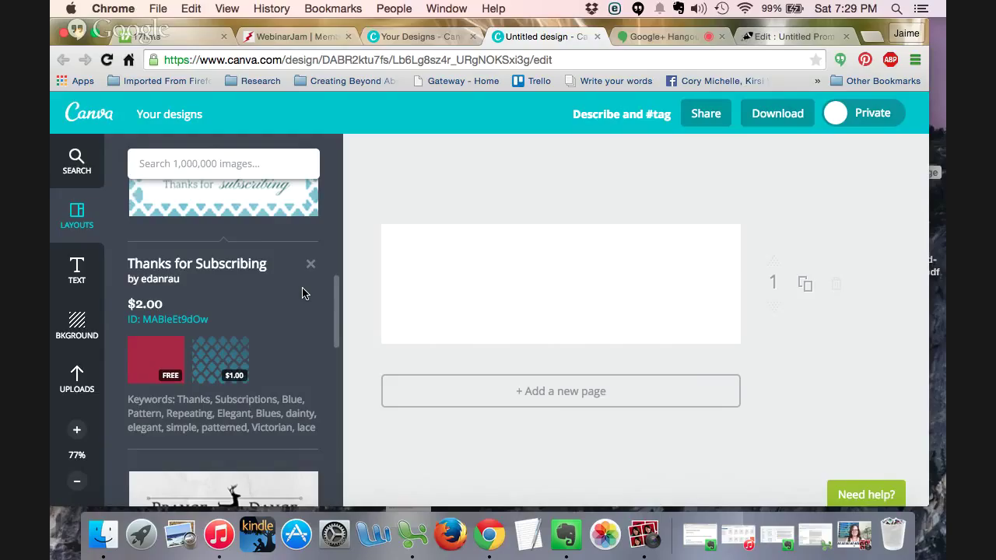
Step: Examine the remaining email header layouts, from Prance Dance through to You're Amazing, comparing the free and paid designs
{"action": "scroll", "coordinate": [304, 293], "scroll_direction": "down", "scroll_amount": 2}
{"action": "scroll", "coordinate": [303, 293], "scroll_direction": "down", "scroll_amount": 2}
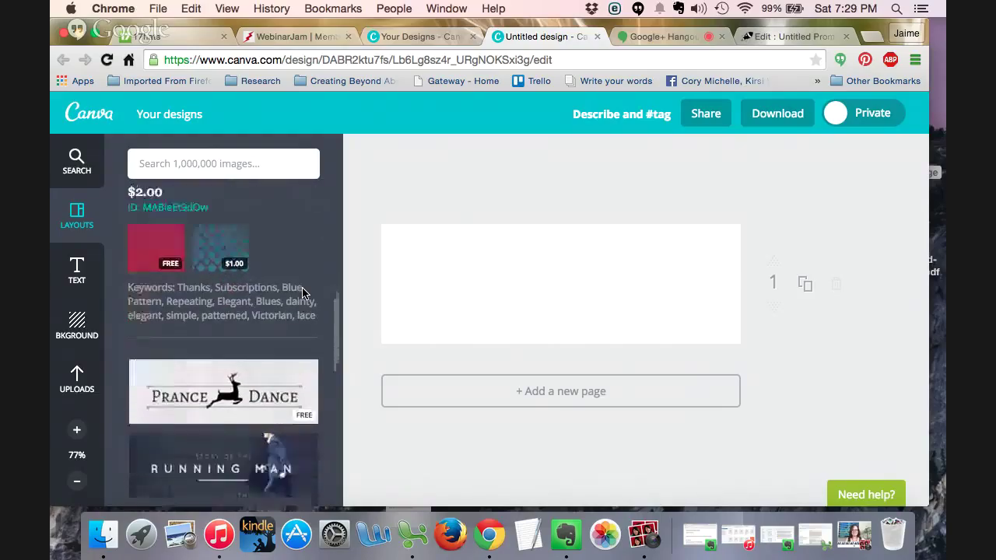
{"action": "scroll", "coordinate": [303, 293], "scroll_direction": "down", "scroll_amount": 5}
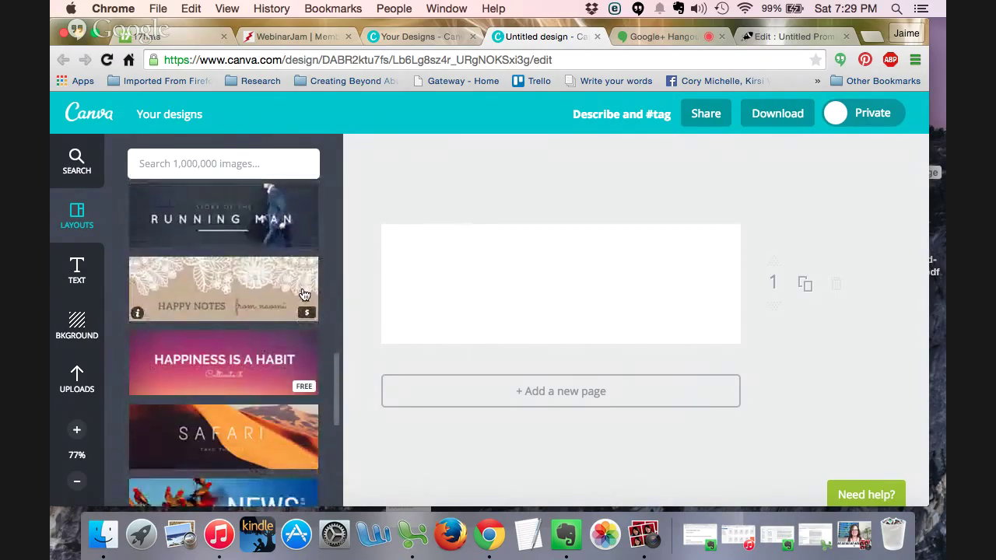
{"action": "scroll", "coordinate": [304, 293], "scroll_direction": "down", "scroll_amount": 5}
{"action": "scroll", "coordinate": [304, 294], "scroll_direction": "down", "scroll_amount": 6}
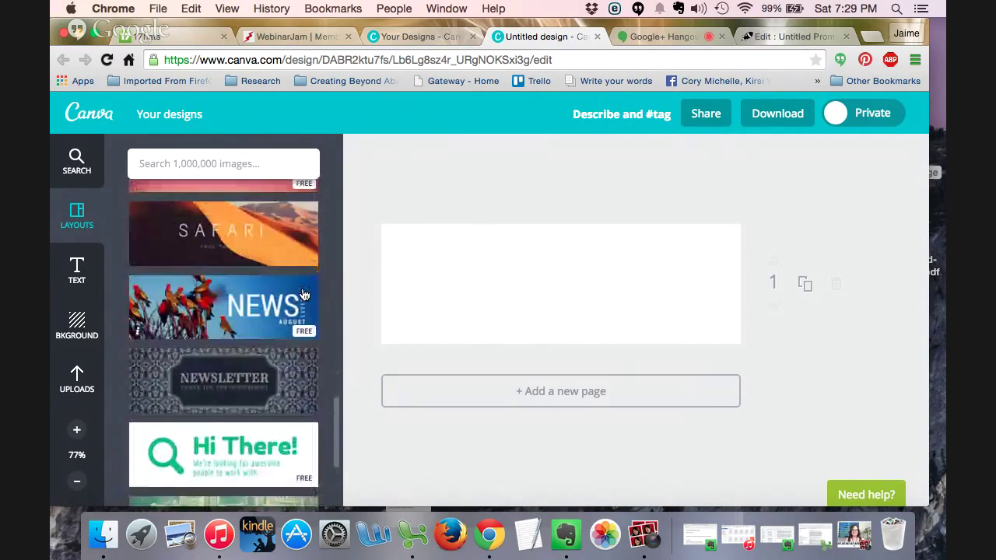
{"action": "scroll", "coordinate": [303, 294], "scroll_direction": "down", "scroll_amount": 3}
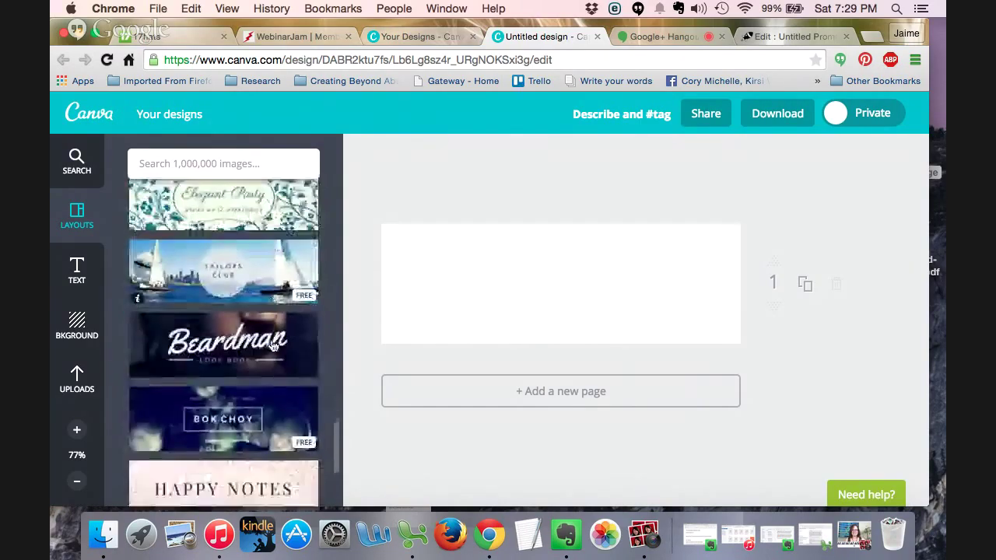
{"action": "scroll", "coordinate": [284, 339], "scroll_direction": "down", "scroll_amount": 2}
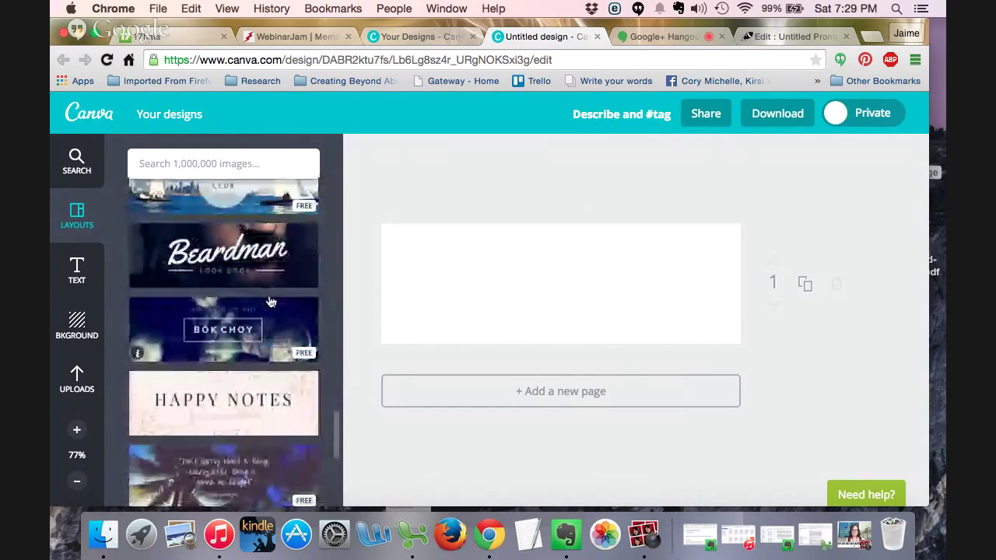
{"action": "scroll", "coordinate": [270, 292], "scroll_direction": "down", "scroll_amount": 3}
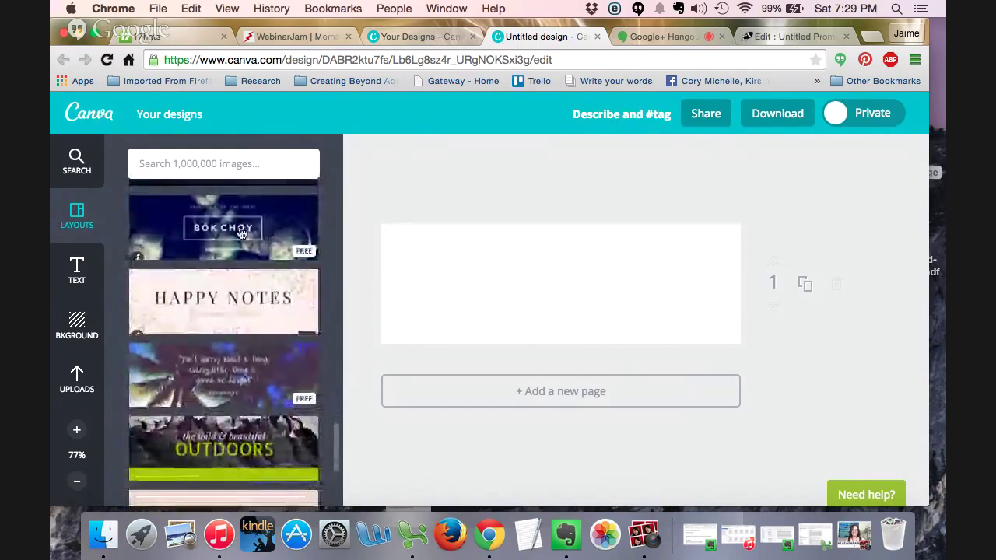
{"action": "scroll", "coordinate": [231, 229], "scroll_direction": "down", "scroll_amount": 10}
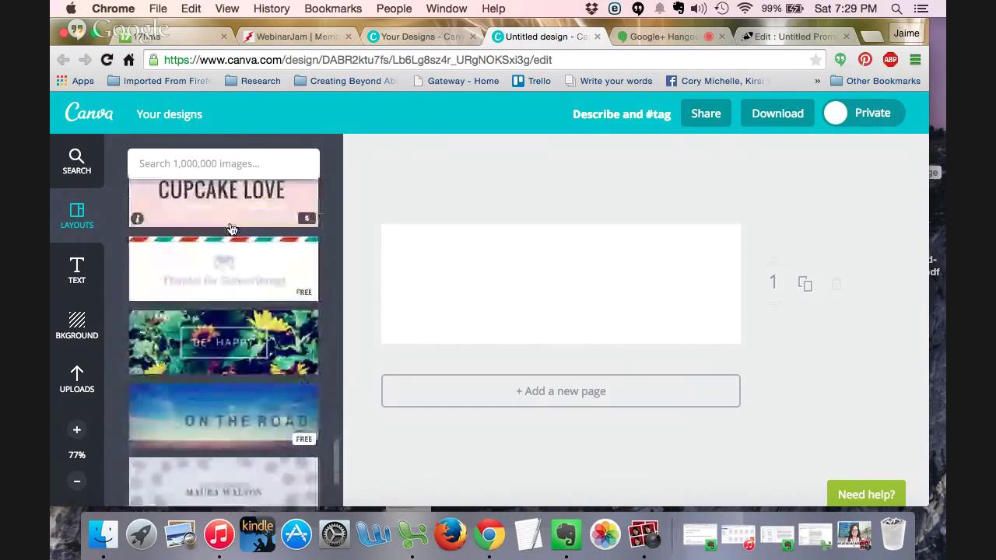
{"action": "scroll", "coordinate": [231, 229], "scroll_direction": "down", "scroll_amount": 8}
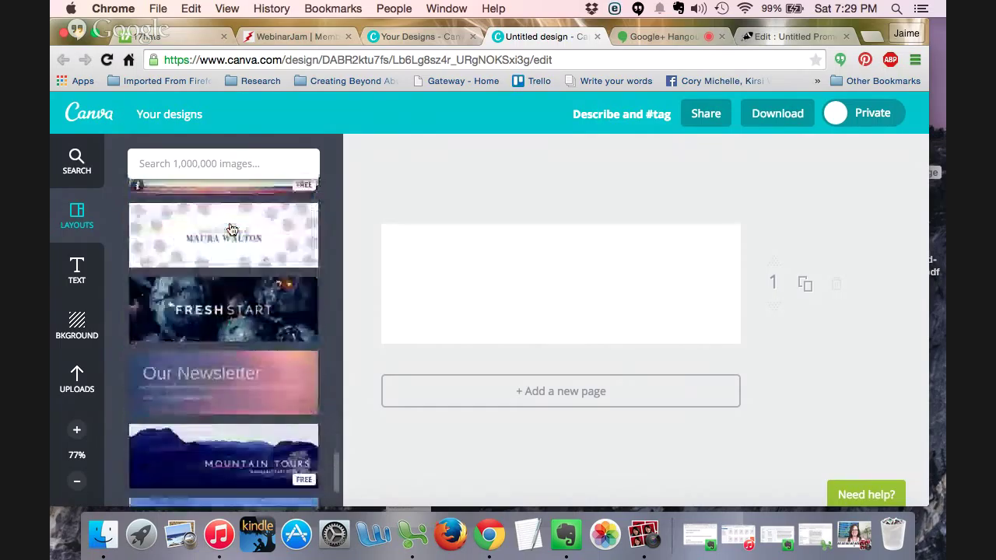
{"action": "scroll", "coordinate": [231, 230], "scroll_direction": "down", "scroll_amount": 4}
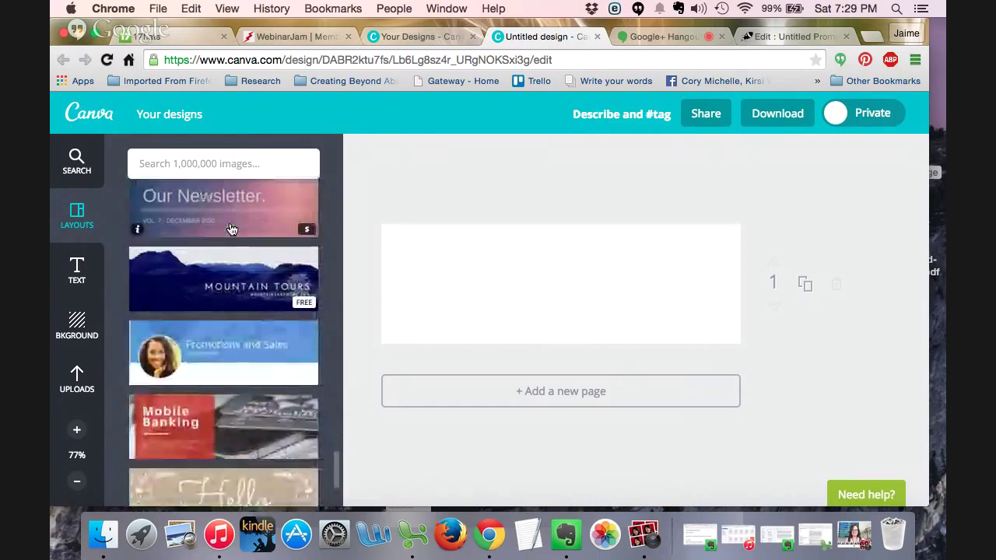
{"action": "scroll", "coordinate": [231, 229], "scroll_direction": "down", "scroll_amount": 1}
{"action": "scroll", "coordinate": [231, 229], "scroll_direction": "down", "scroll_amount": 5}
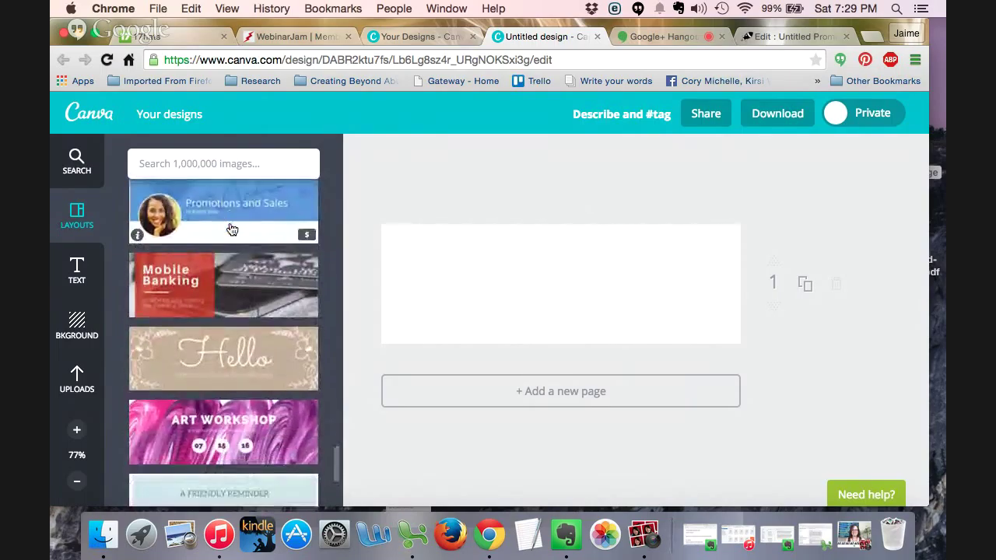
{"action": "scroll", "coordinate": [231, 229], "scroll_direction": "down", "scroll_amount": 1}
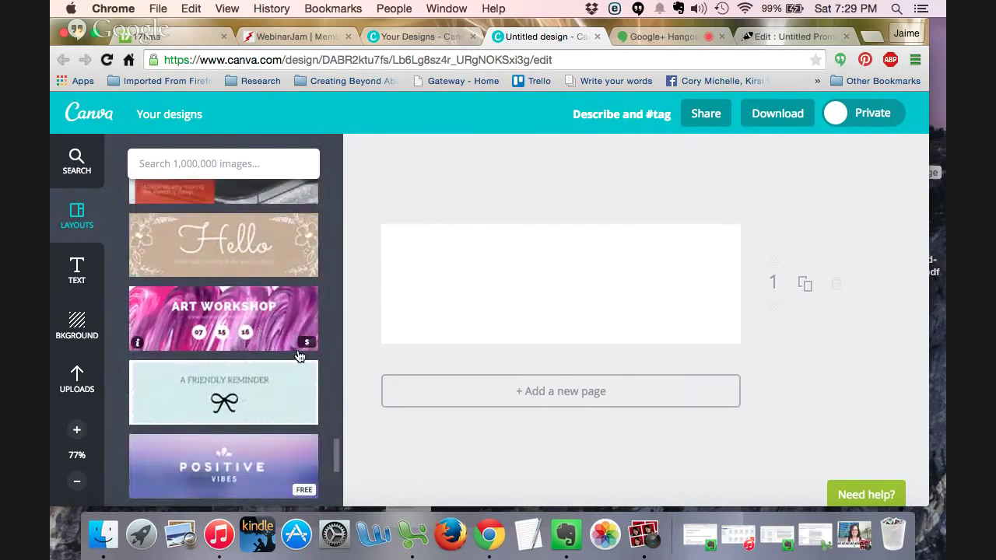
{"action": "scroll", "coordinate": [245, 336], "scroll_direction": "down", "scroll_amount": 4}
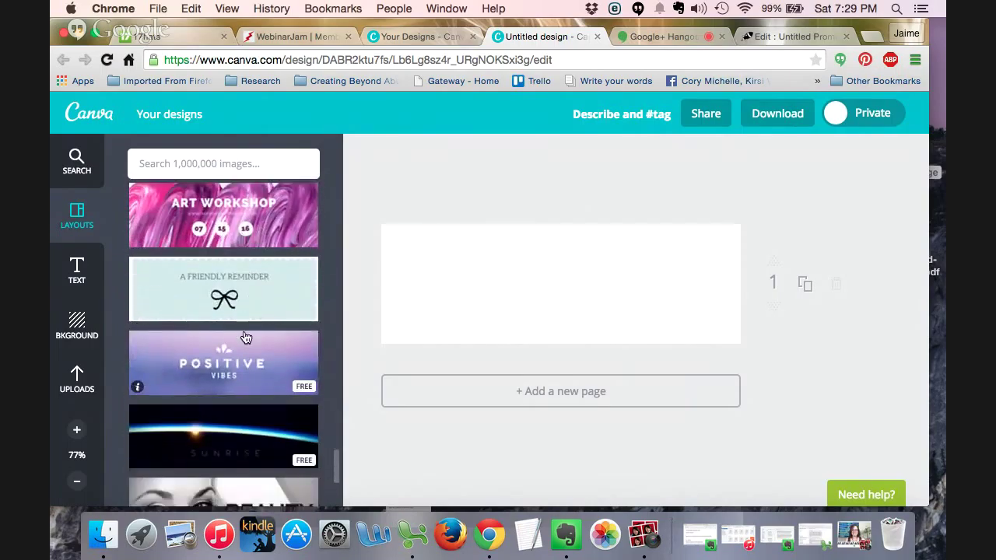
{"action": "scroll", "coordinate": [245, 336], "scroll_direction": "up", "scroll_amount": 4}
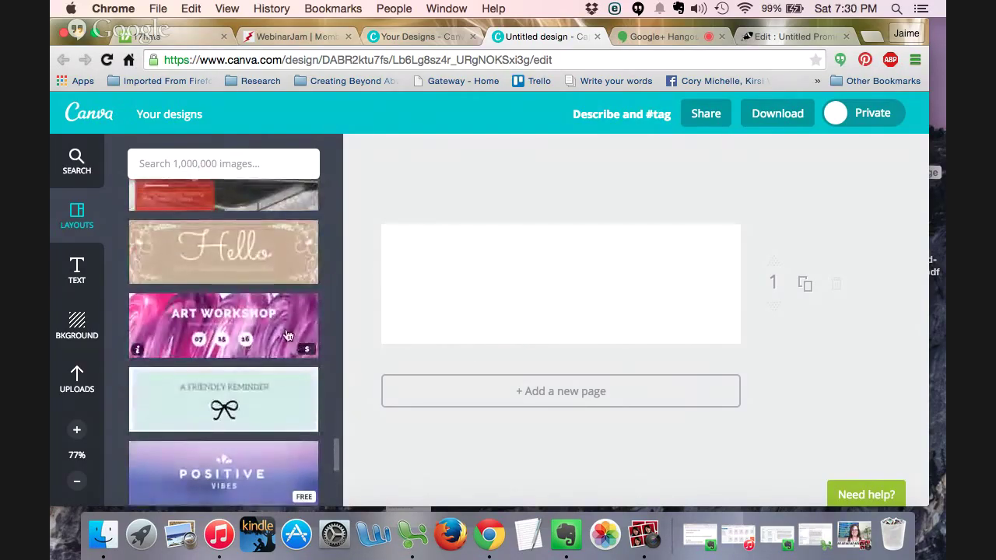
{"action": "scroll", "coordinate": [267, 374], "scroll_direction": "down", "scroll_amount": 7}
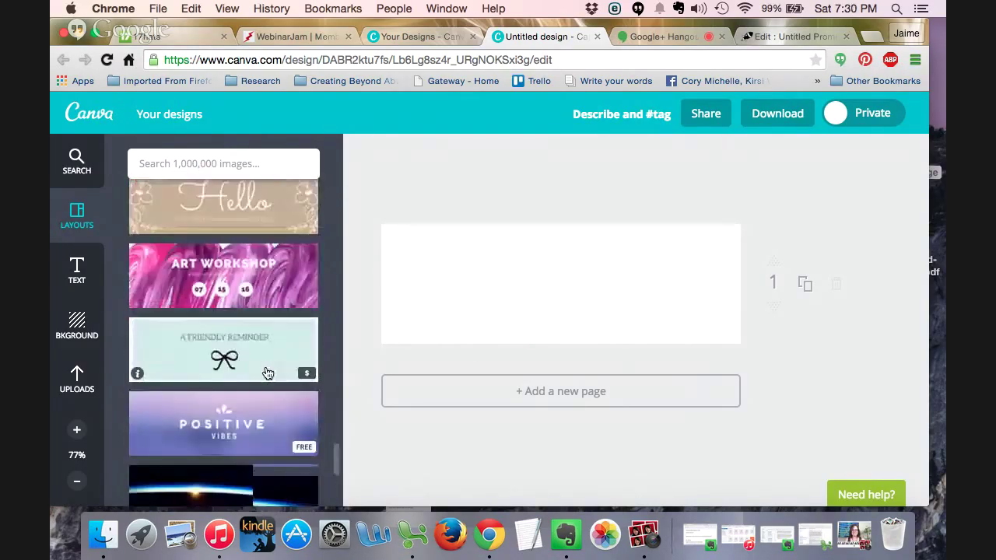
{"action": "scroll", "coordinate": [267, 373], "scroll_direction": "down", "scroll_amount": 6}
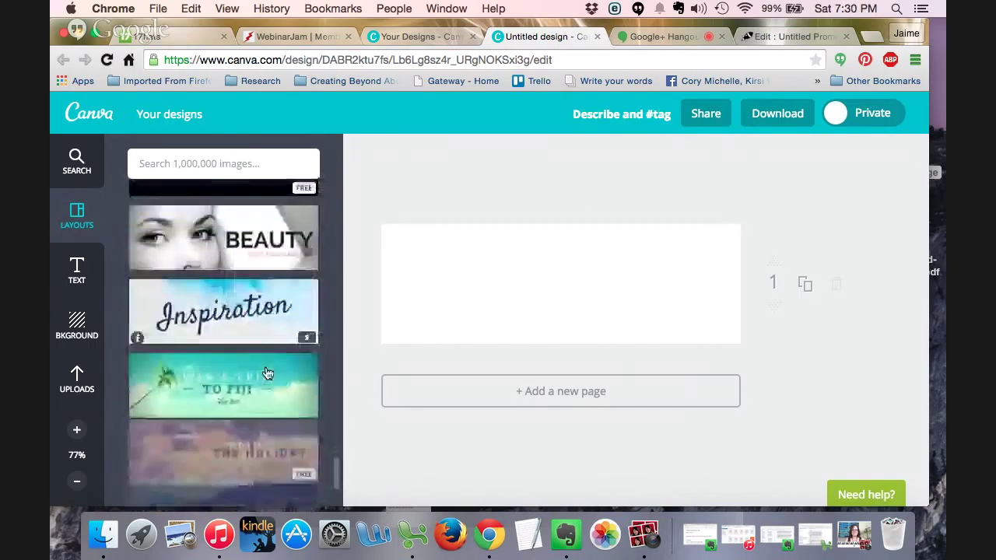
{"action": "scroll", "coordinate": [266, 373], "scroll_direction": "down", "scroll_amount": 5}
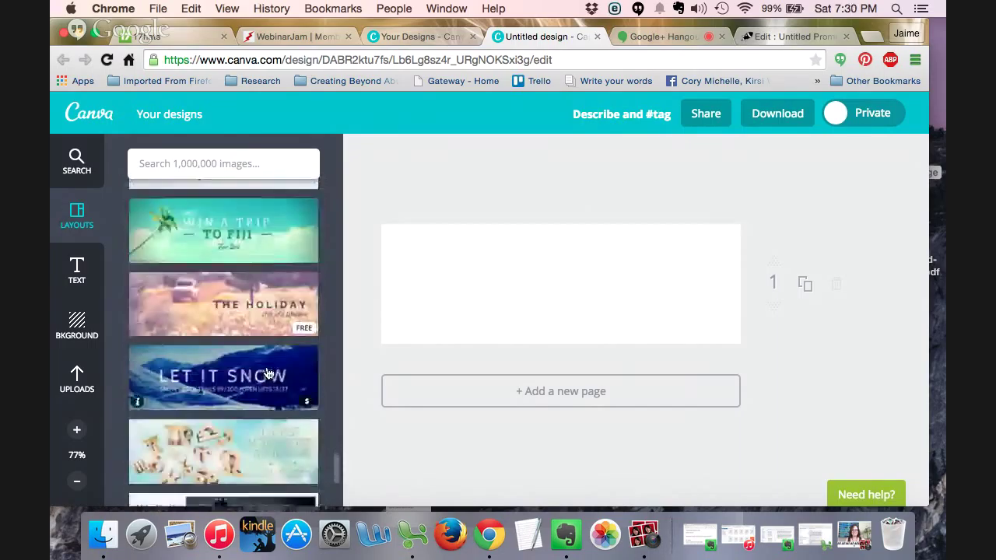
{"action": "scroll", "coordinate": [267, 373], "scroll_direction": "down", "scroll_amount": 5}
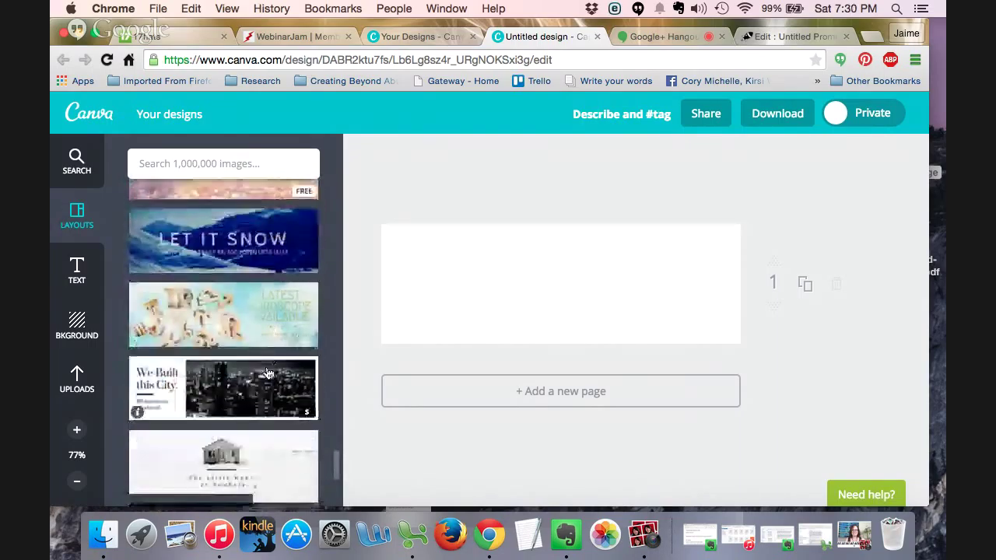
{"action": "scroll", "coordinate": [266, 373], "scroll_direction": "down", "scroll_amount": 6}
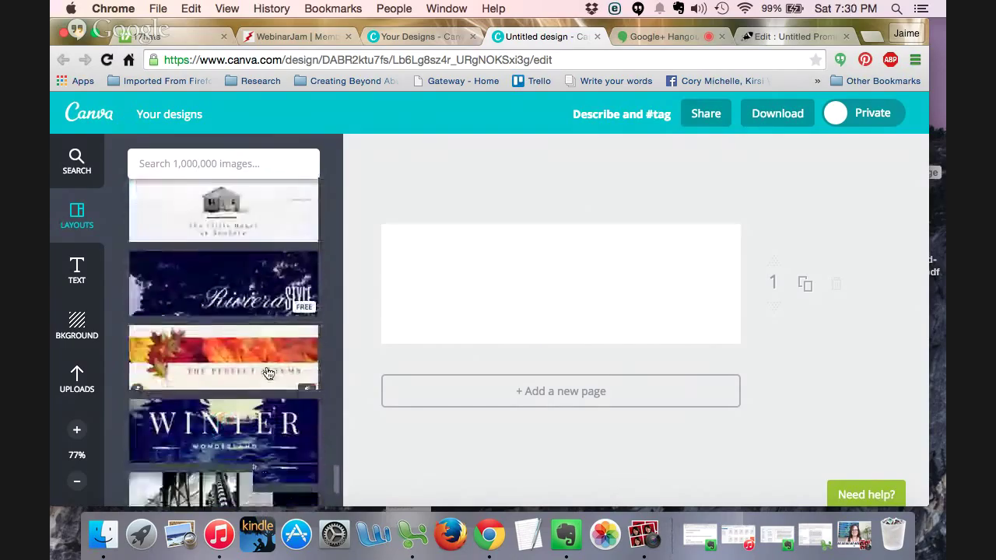
{"action": "scroll", "coordinate": [267, 372], "scroll_direction": "down", "scroll_amount": 5}
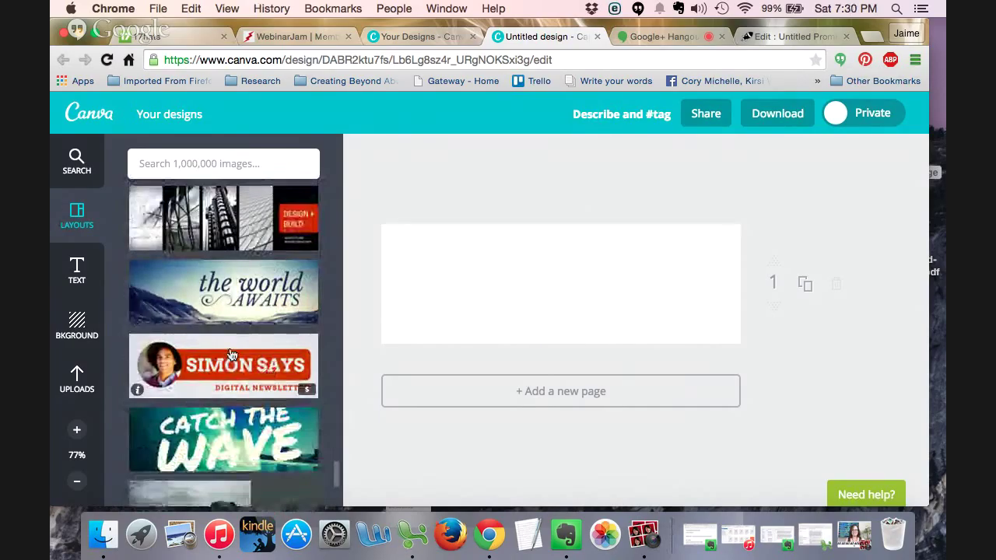
{"action": "scroll", "coordinate": [226, 346], "scroll_direction": "down", "scroll_amount": 5}
{"action": "scroll", "coordinate": [224, 343], "scroll_direction": "down", "scroll_amount": 7}
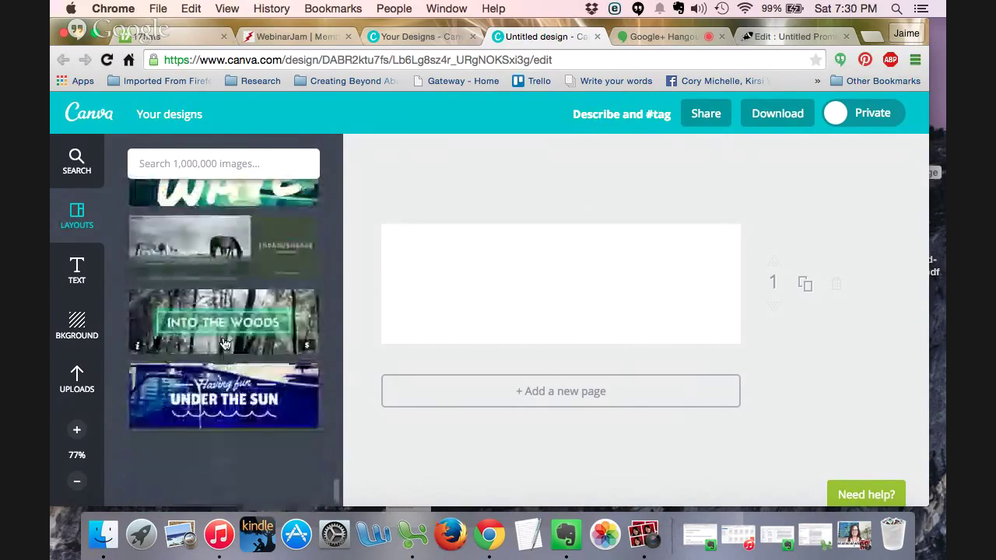
{"action": "scroll", "coordinate": [224, 343], "scroll_direction": "down", "scroll_amount": 5}
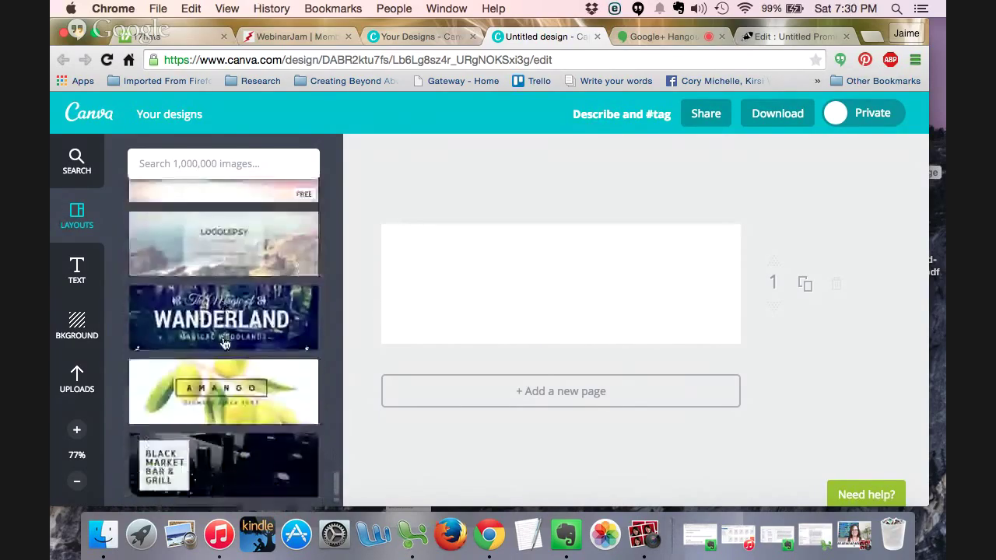
{"action": "scroll", "coordinate": [224, 343], "scroll_direction": "down", "scroll_amount": 2}
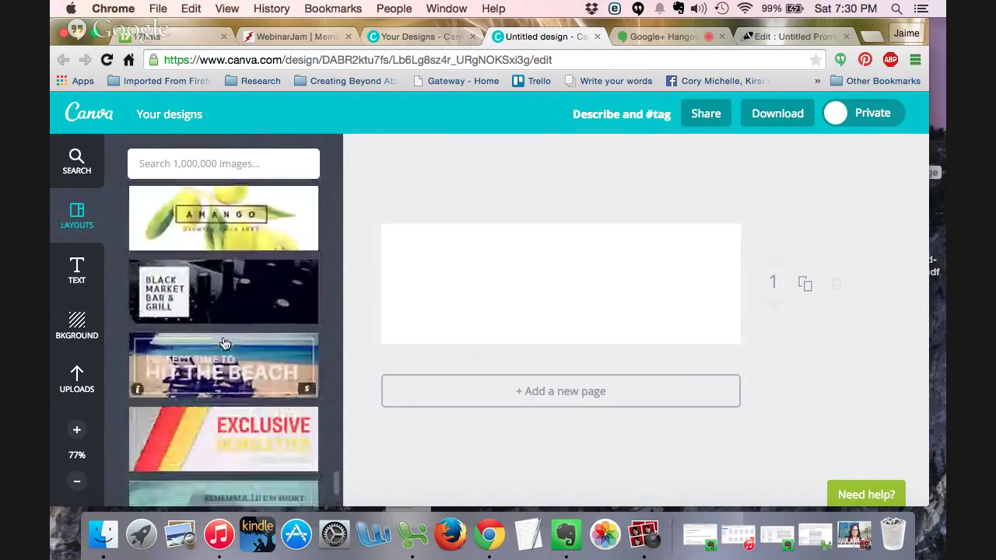
{"action": "scroll", "coordinate": [224, 343], "scroll_direction": "down", "scroll_amount": 6}
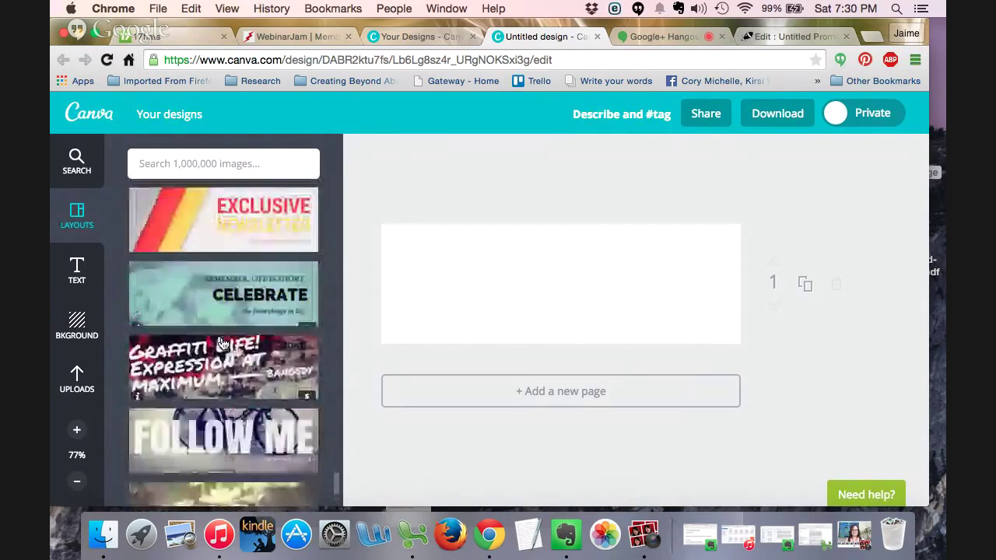
{"action": "scroll", "coordinate": [222, 343], "scroll_direction": "down", "scroll_amount": 2}
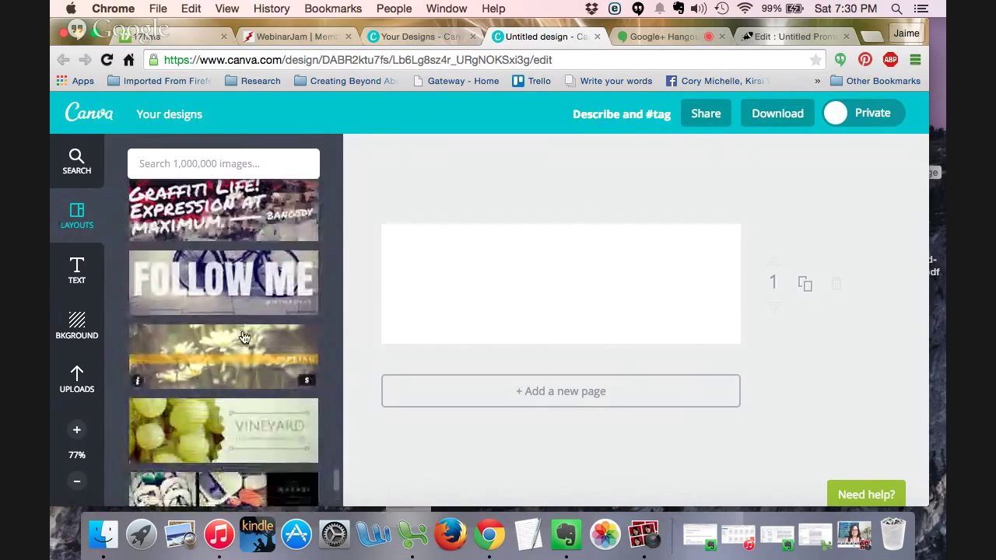
{"action": "scroll", "coordinate": [244, 337], "scroll_direction": "down", "scroll_amount": 9}
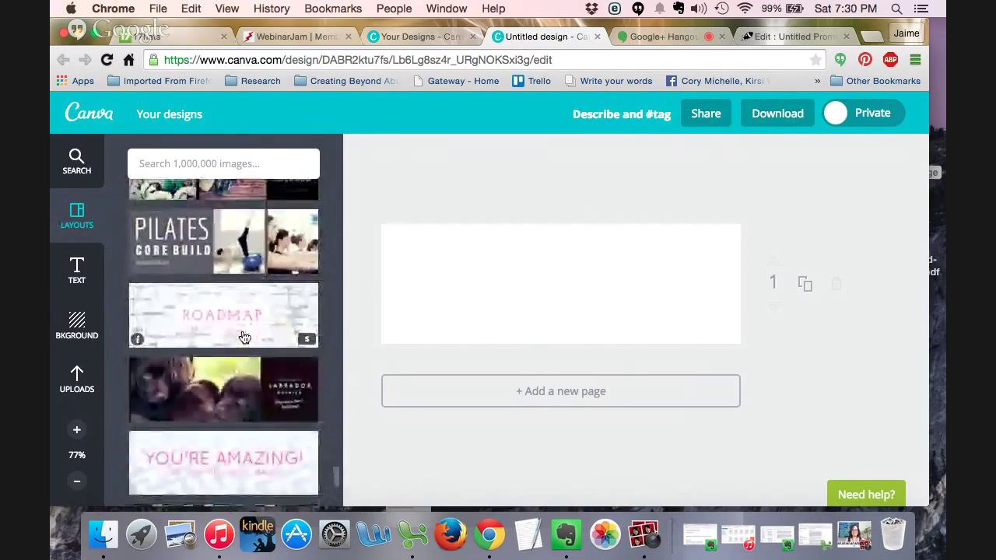
Step: Search the image library for "newsletter" and look through the matching pictures
{"action": "left_click", "coordinate": [186, 163]}
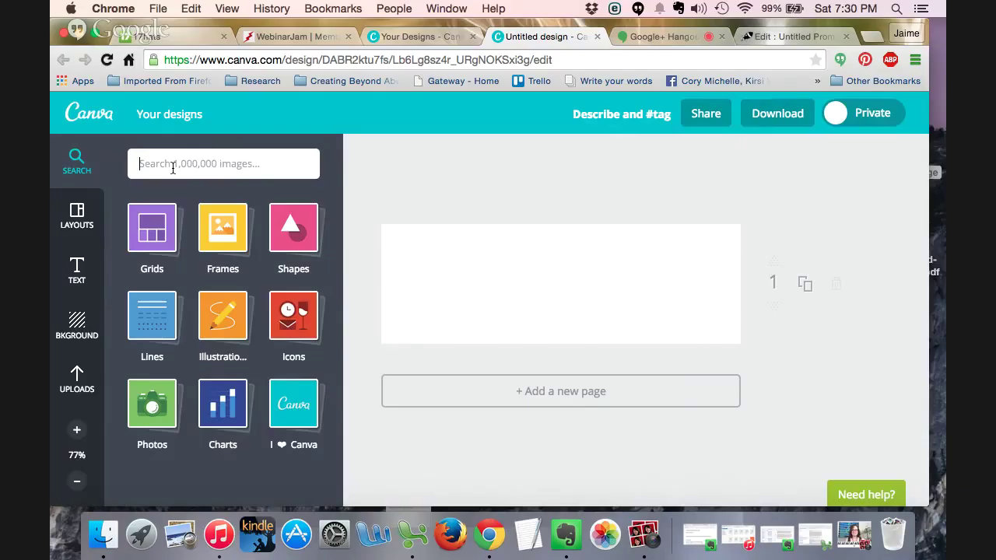
{"action": "type", "text": "new"}
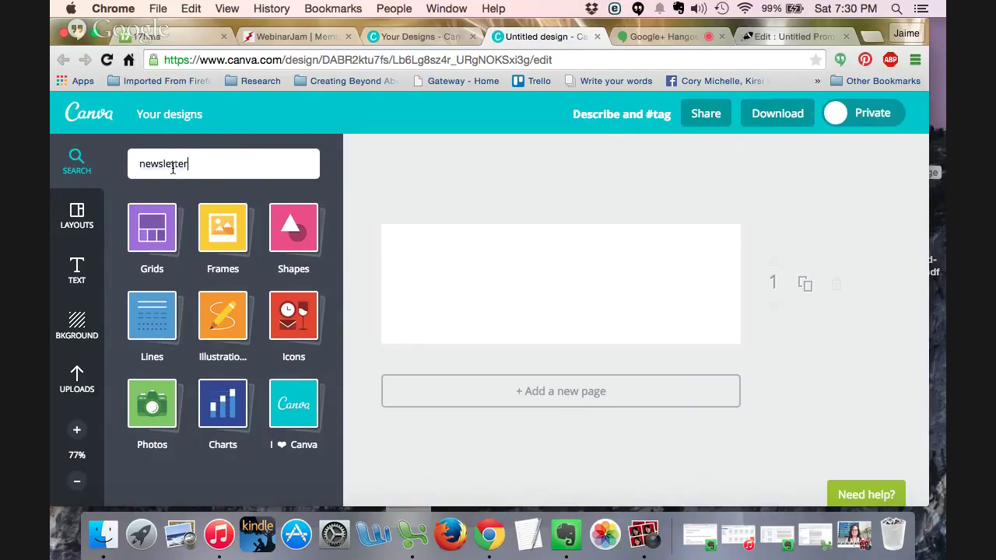
{"action": "type", "text": "sletter"}
{"action": "key", "text": "Return"}
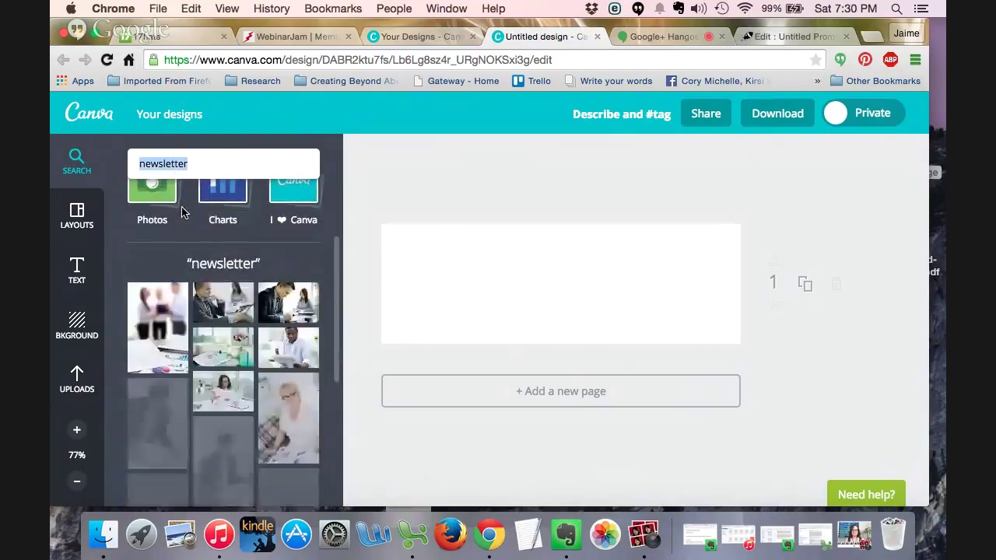
{"action": "scroll", "coordinate": [215, 296], "scroll_direction": "down", "scroll_amount": 5}
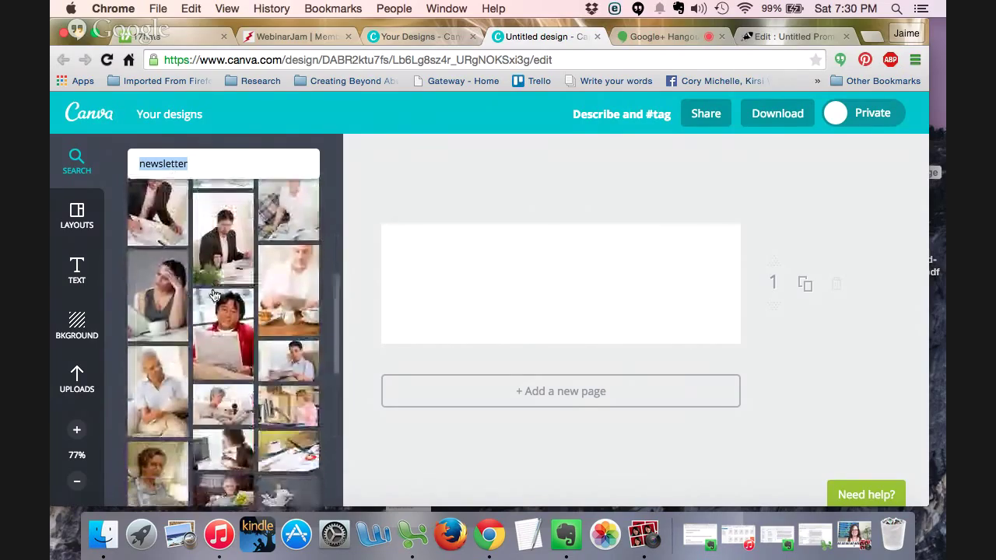
Step: Return from the newsletter pictures to the email header layouts and apply the free Mountain Tours layout to the blank banner
{"action": "scroll", "coordinate": [216, 311], "scroll_direction": "down", "scroll_amount": 2}
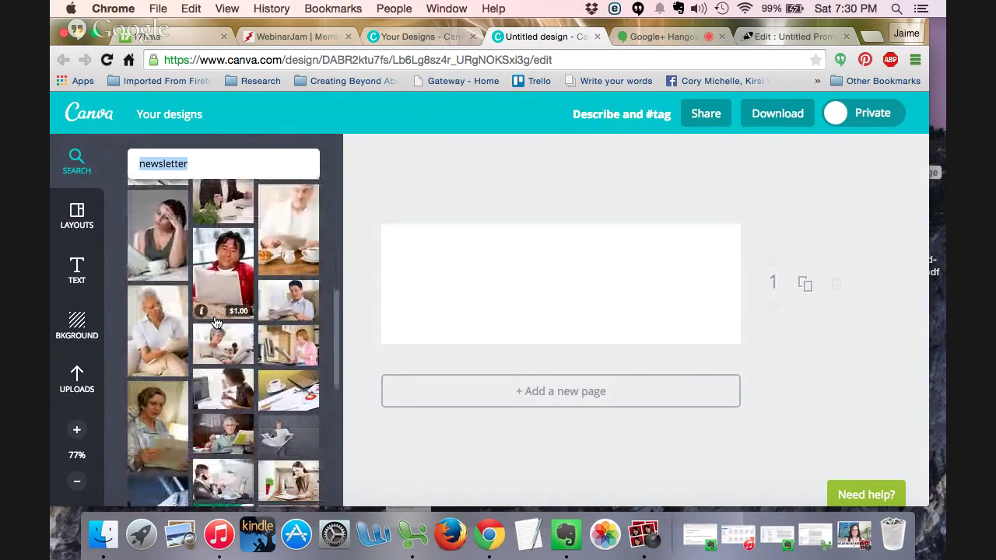
{"action": "left_click", "coordinate": [84, 212]}
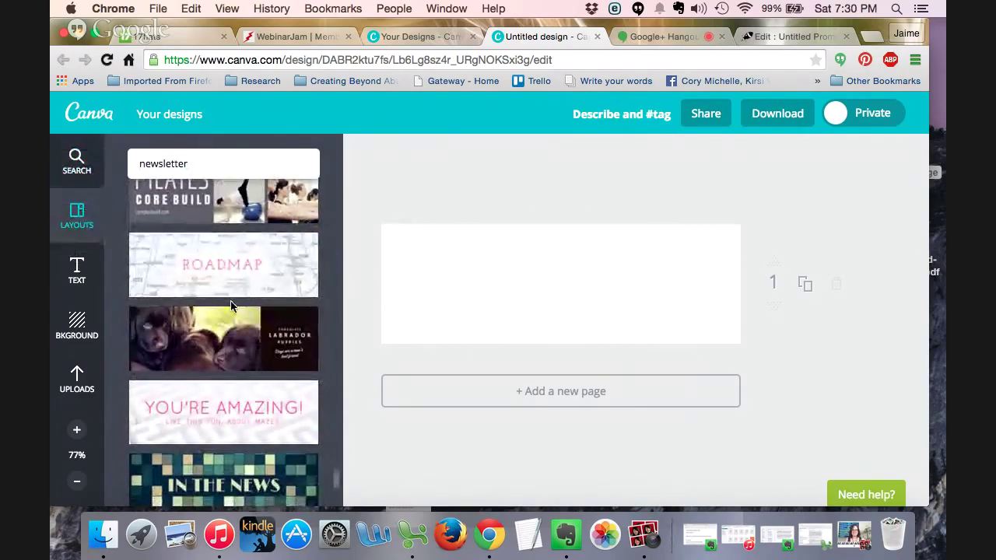
{"action": "scroll", "coordinate": [243, 364], "scroll_direction": "down", "scroll_amount": 5}
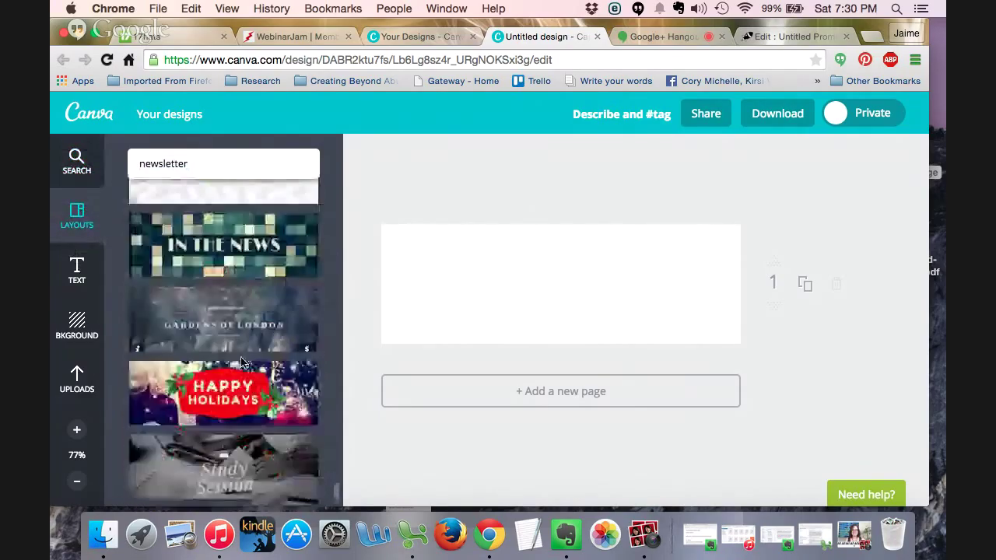
{"action": "scroll", "coordinate": [243, 364], "scroll_direction": "down", "scroll_amount": 3}
{"action": "scroll", "coordinate": [243, 364], "scroll_direction": "down", "scroll_amount": 5}
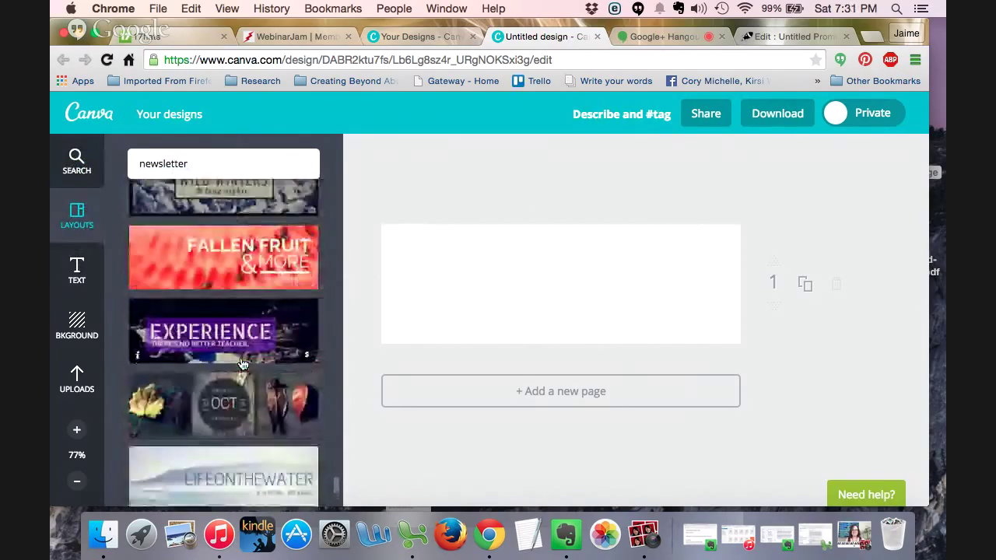
{"action": "scroll", "coordinate": [242, 364], "scroll_direction": "up", "scroll_amount": 10}
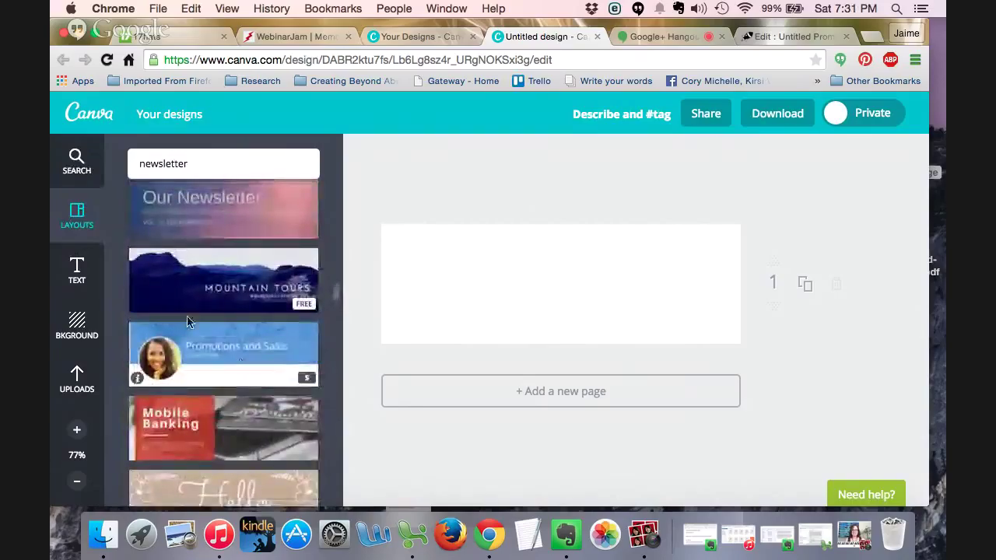
{"action": "left_click", "coordinate": [198, 279]}
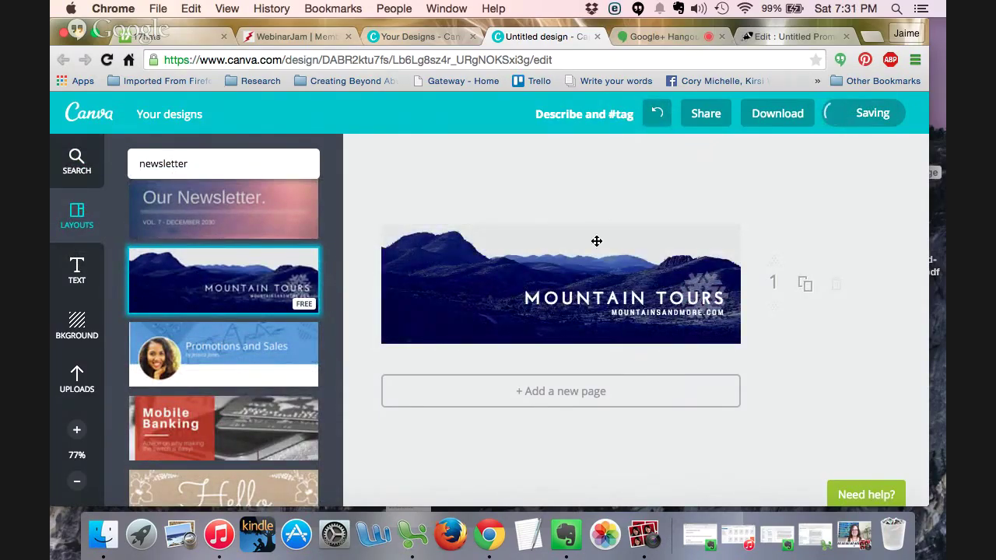
Step: Replace the banner's Mountain Tours heading with the owner's first name in possessive form followed by VISION, on a single line
{"action": "double_click", "coordinate": [647, 305]}
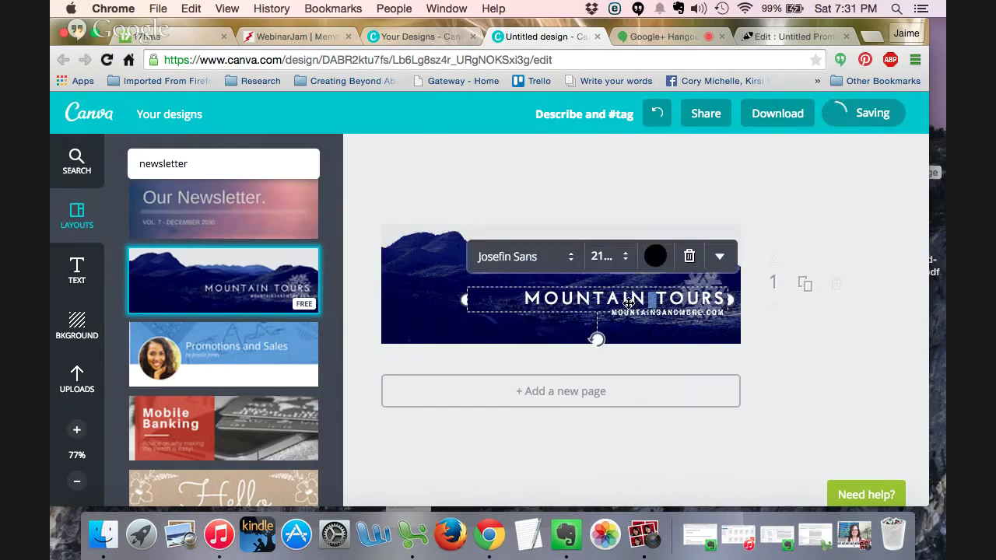
{"action": "left_click_drag", "start_coordinate": [629, 304], "coordinate": [526, 299]}
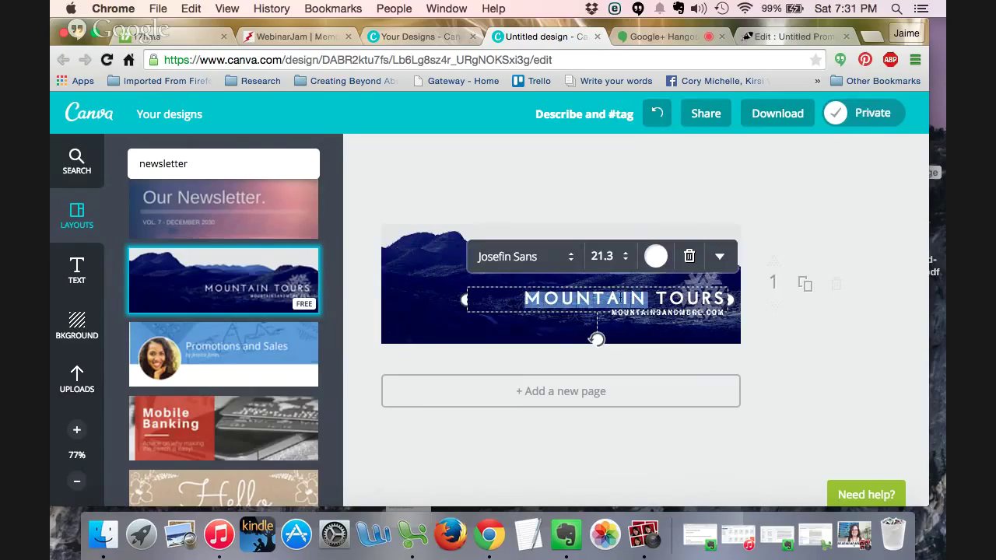
{"action": "left_click", "coordinate": [683, 304]}
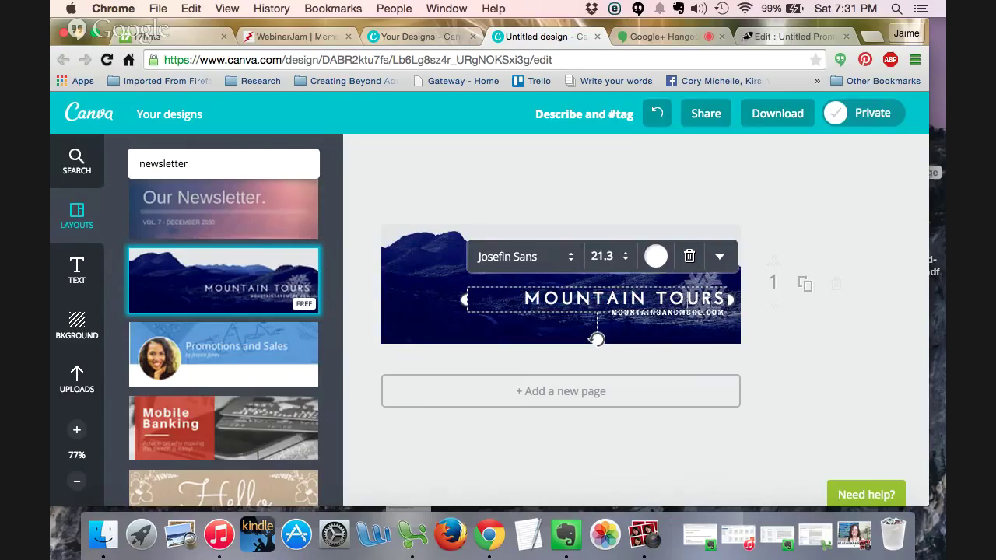
{"action": "left_click_drag", "start_coordinate": [727, 300], "coordinate": [529, 300]}
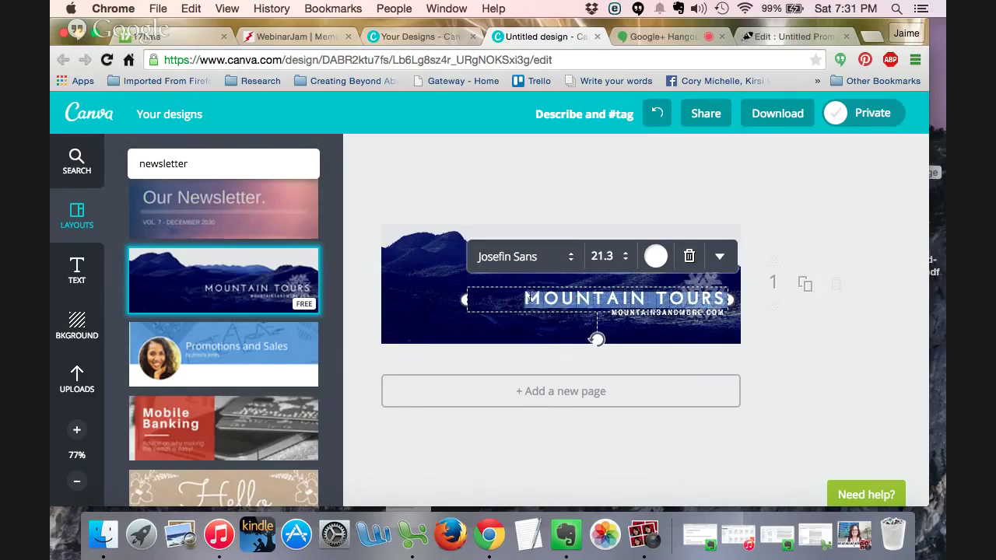
{"action": "type", "text": "JAIME'S VISION"}
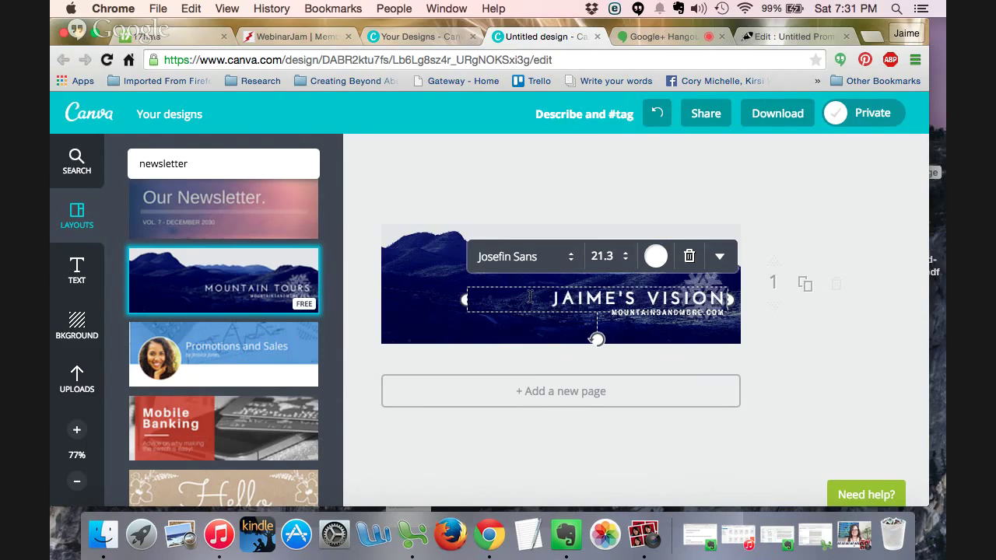
{"action": "key", "text": "Return"}
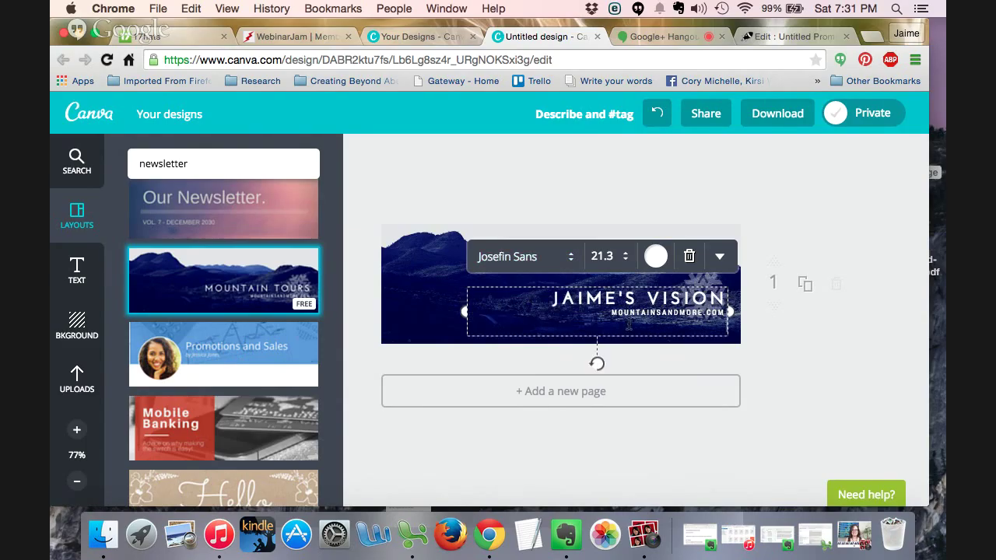
{"action": "key", "text": "BackSpace"}
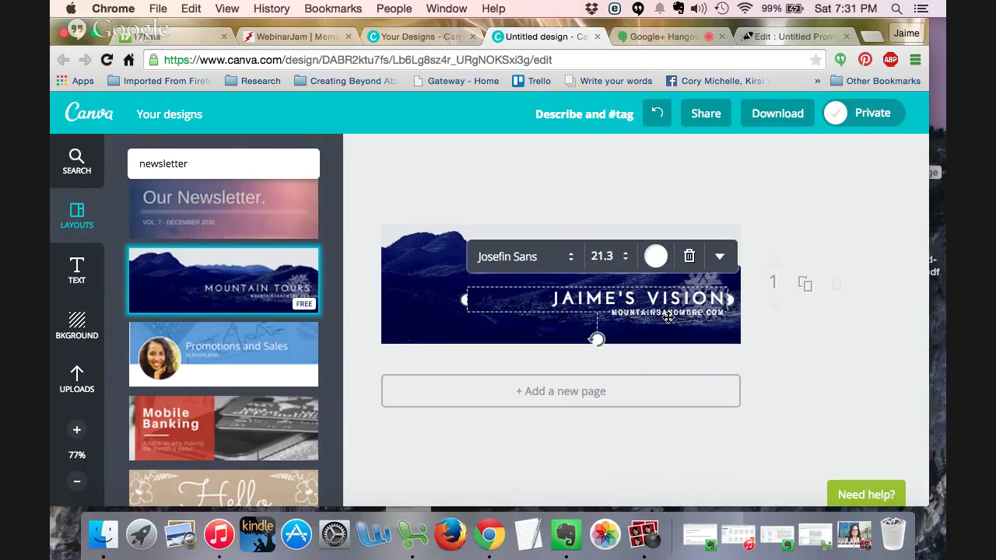
Step: Try blue and several custom colours on the heading text, settling on the custom magenta with colour code ac4392
{"action": "left_click", "coordinate": [664, 261]}
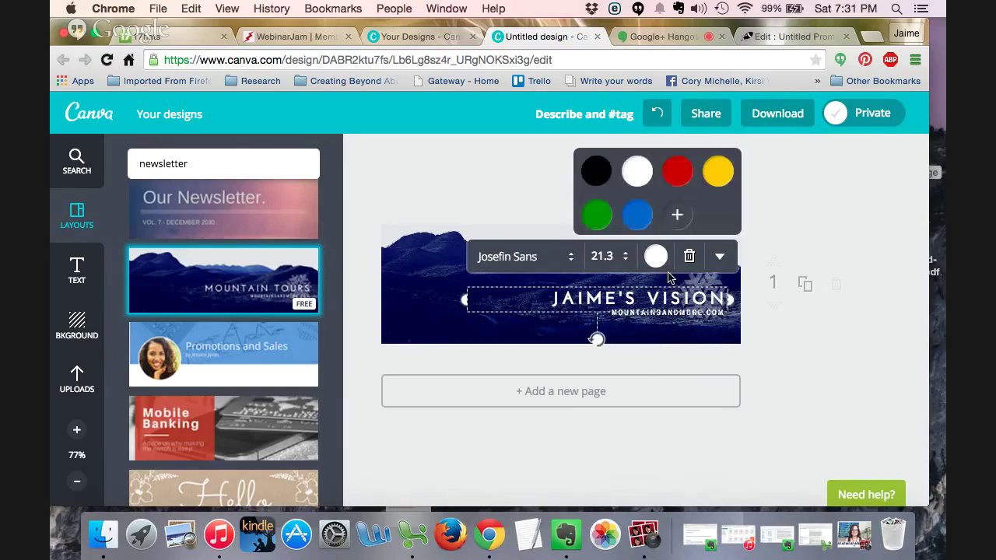
{"action": "left_click", "coordinate": [638, 218]}
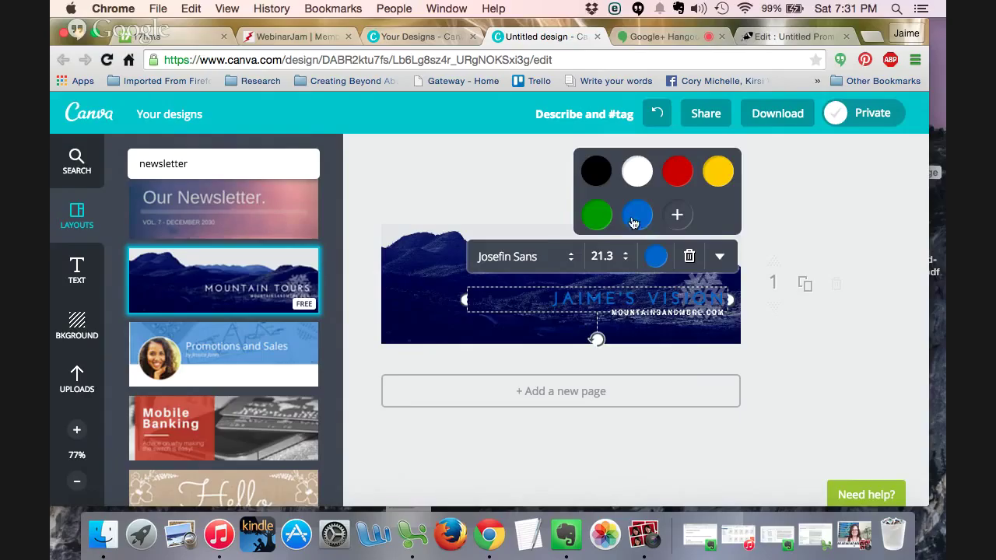
{"action": "left_click", "coordinate": [677, 215]}
{"action": "left_click_drag", "start_coordinate": [733, 246], "coordinate": [777, 255]}
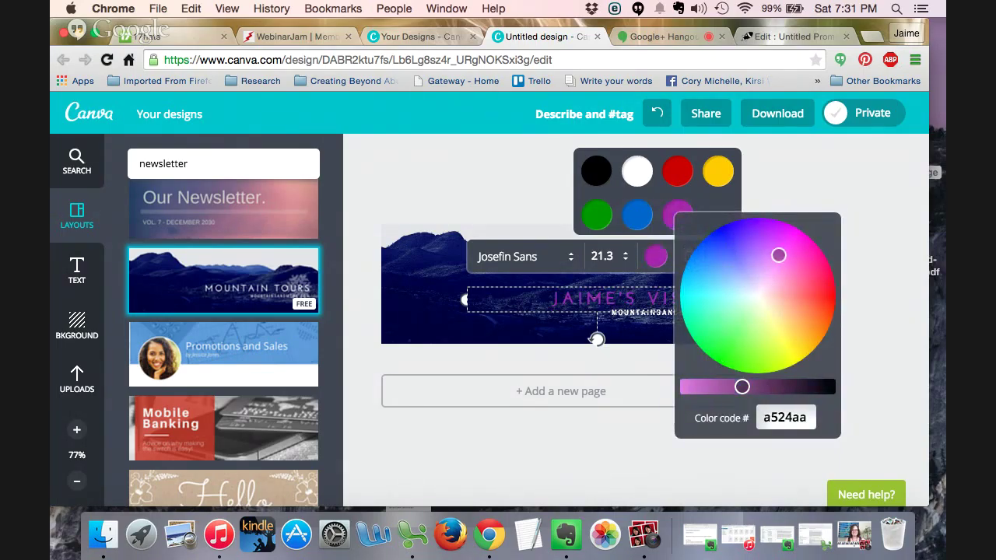
{"action": "left_click", "coordinate": [789, 283]}
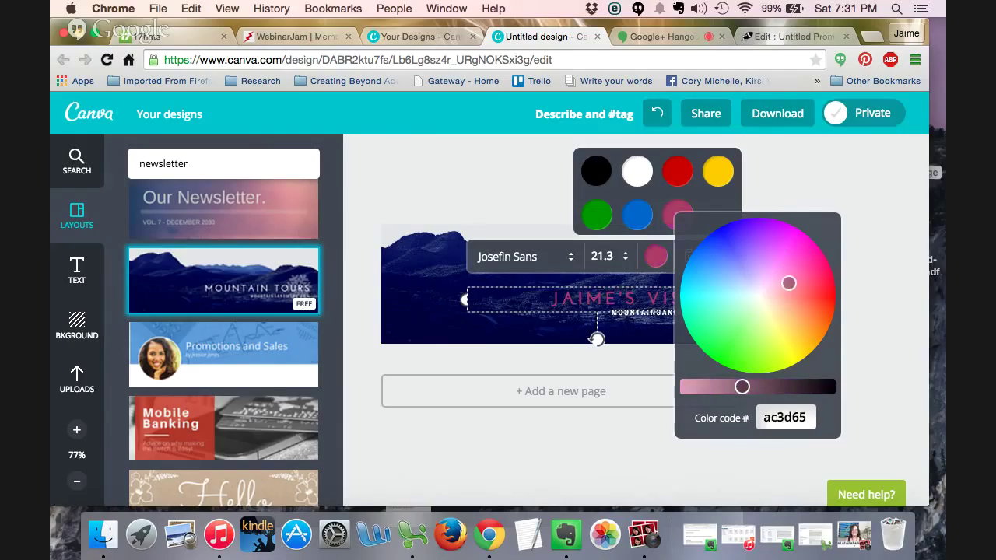
{"action": "left_click", "coordinate": [758, 302]}
{"action": "left_click", "coordinate": [721, 278]}
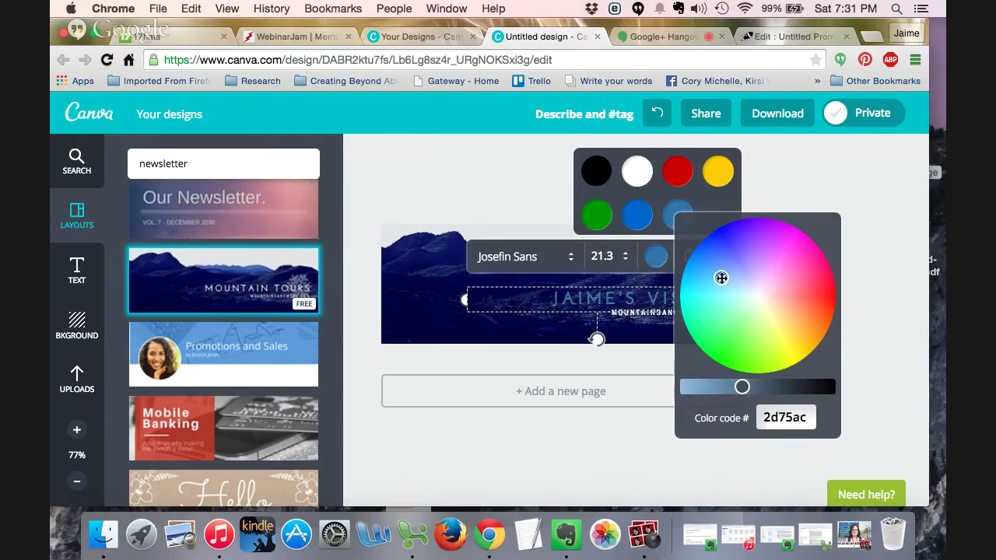
{"action": "left_click", "coordinate": [728, 310]}
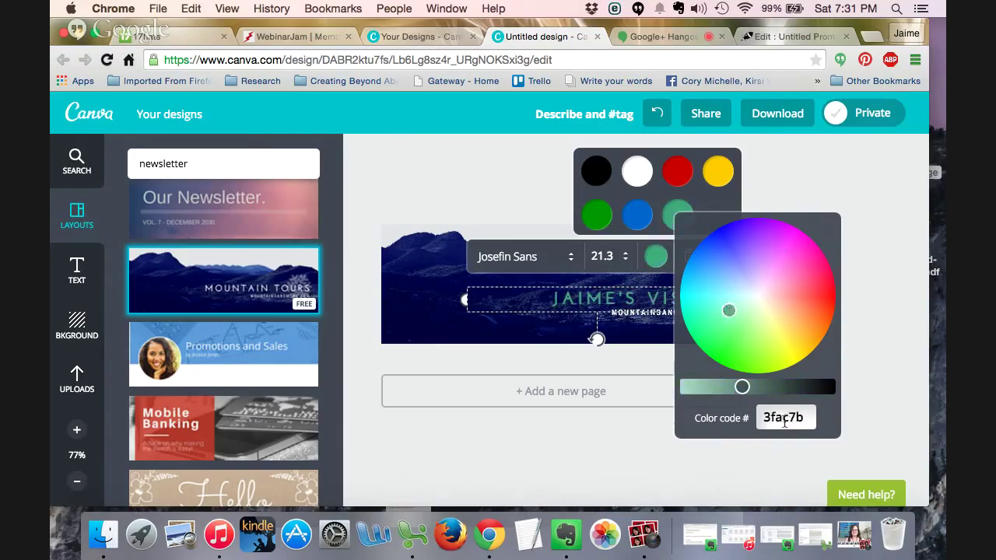
{"action": "left_click", "coordinate": [741, 267]}
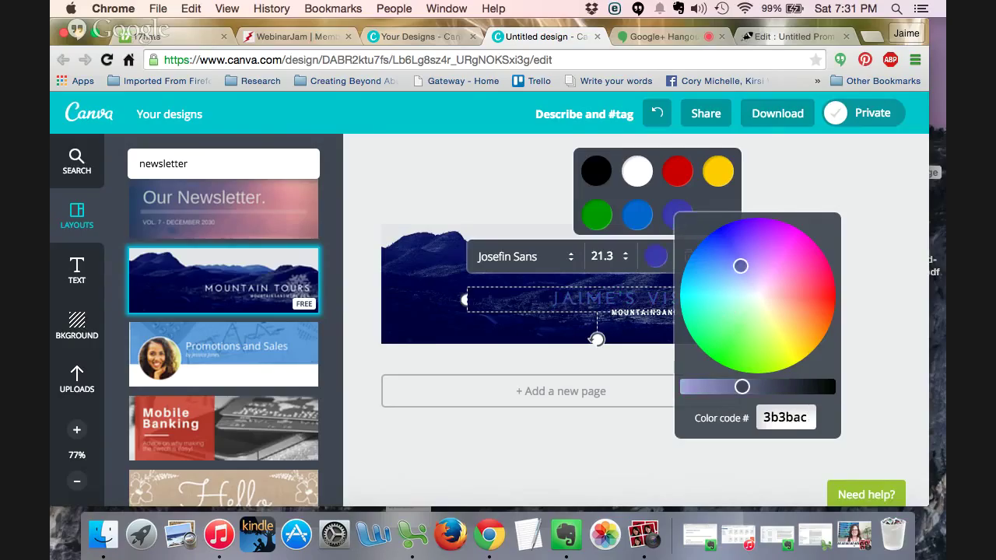
{"action": "left_click", "coordinate": [740, 292]}
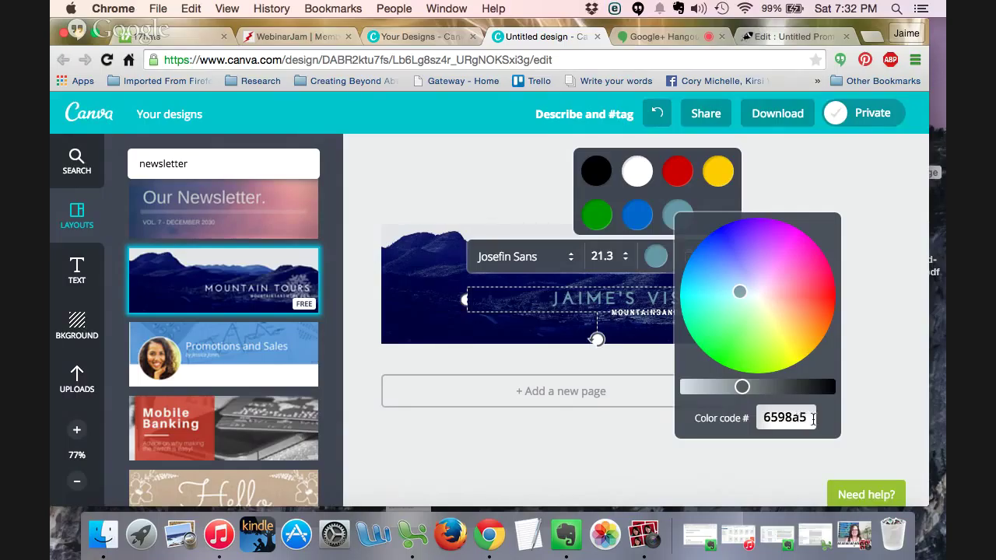
{"action": "left_click", "coordinate": [780, 274]}
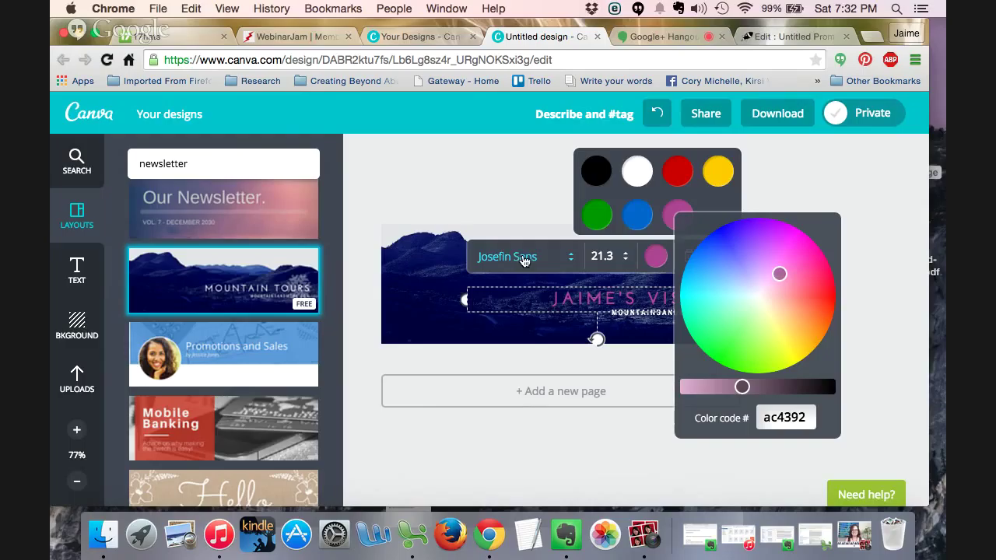
{"action": "left_click", "coordinate": [650, 263]}
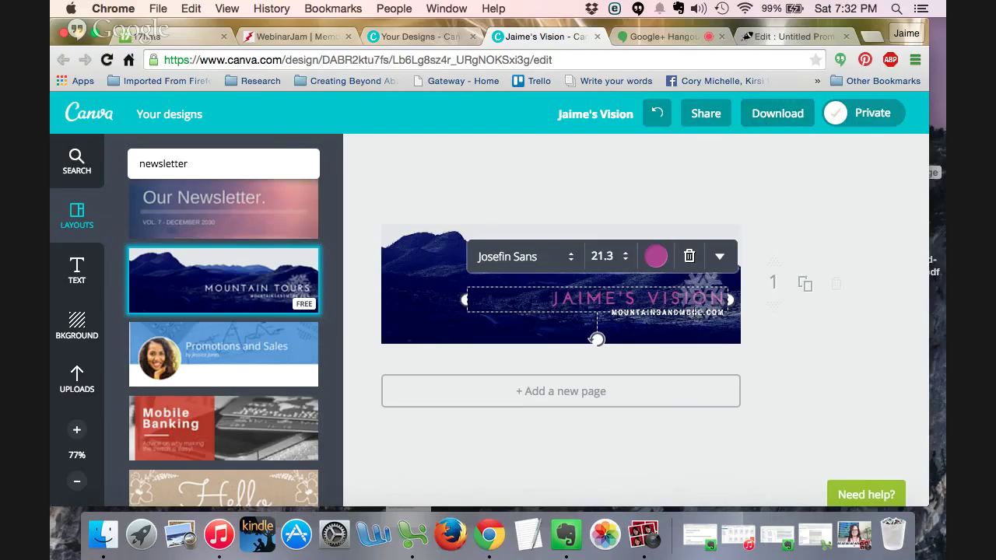
Step: Replace the mountainsandmore.com line beneath the heading with the owner's own .com website address
{"action": "double_click", "coordinate": [646, 301]}
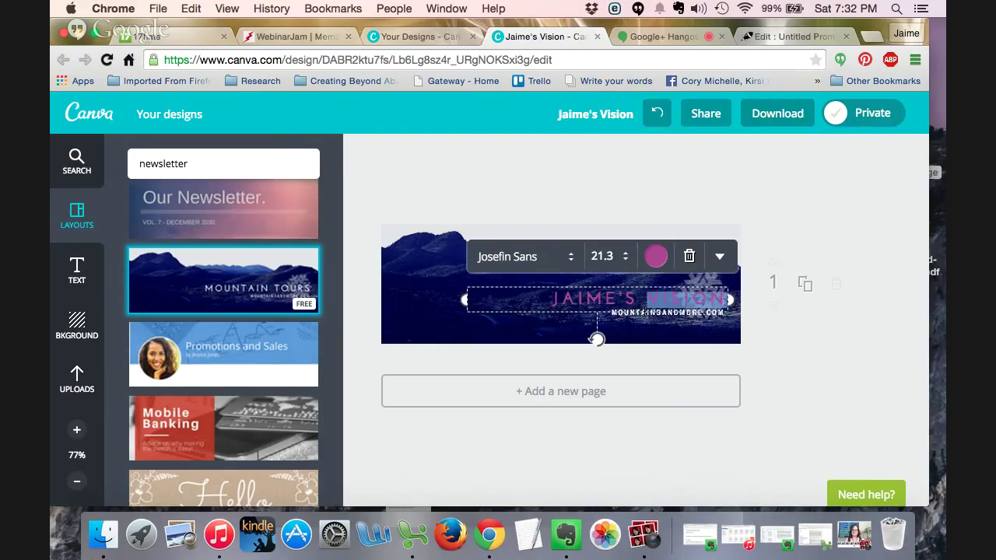
{"action": "left_click", "coordinate": [644, 329]}
{"action": "left_click", "coordinate": [614, 337]}
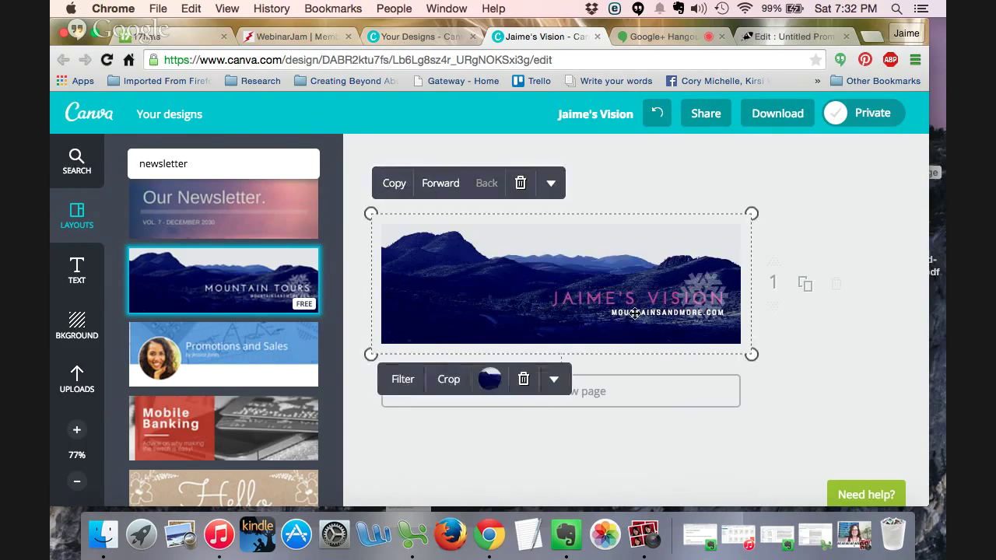
{"action": "left_click", "coordinate": [631, 313]}
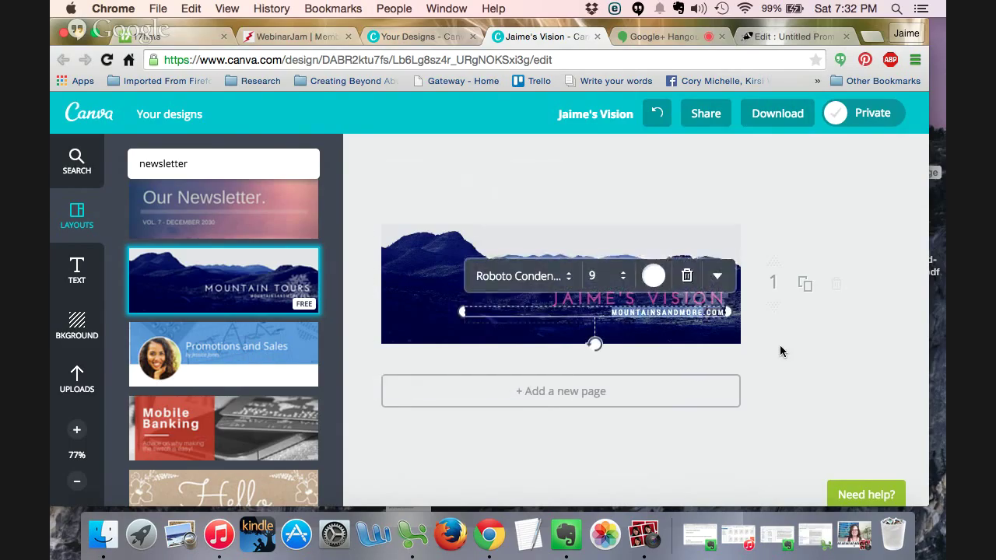
{"action": "type", "text": "JAI"}
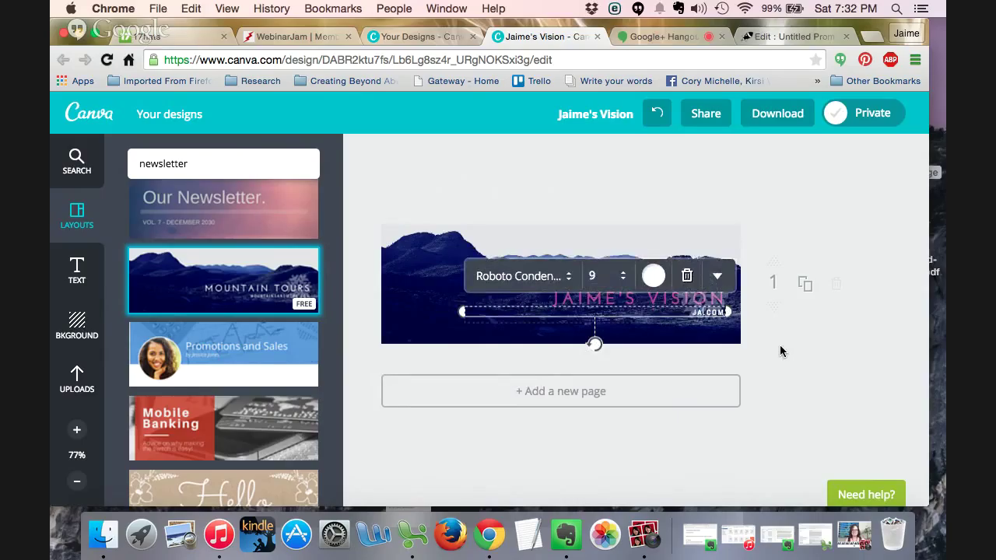
{"action": "type", "text": "MEALI"}
{"action": "type", "text": "ERLY"}
{"action": "left_click", "coordinate": [774, 349]}
Step: Try the Hitchcut font on the banner's magenta heading and settle on Knewave
{"action": "double_click", "coordinate": [669, 298]}
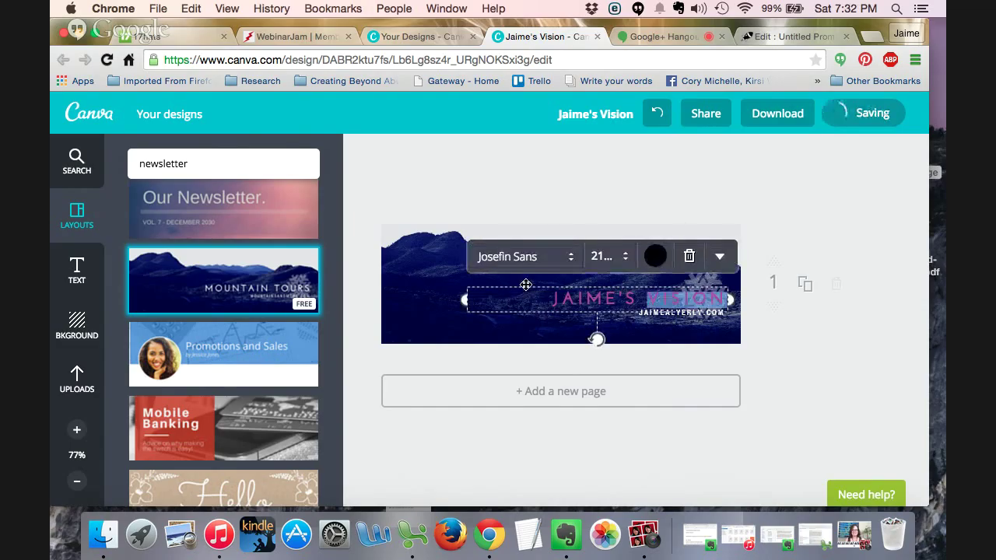
{"action": "left_click_drag", "start_coordinate": [547, 298], "coordinate": [670, 294]}
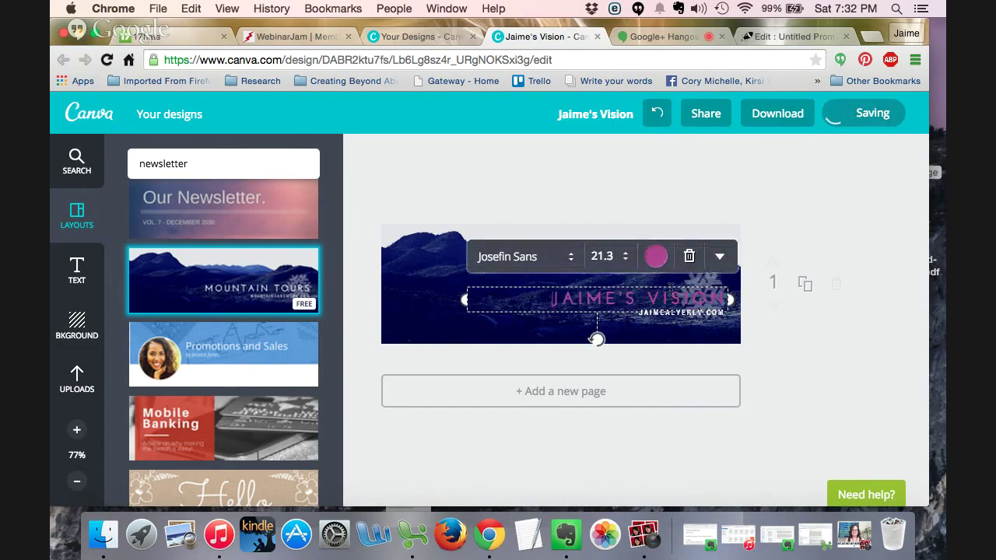
{"action": "left_click", "coordinate": [562, 263]}
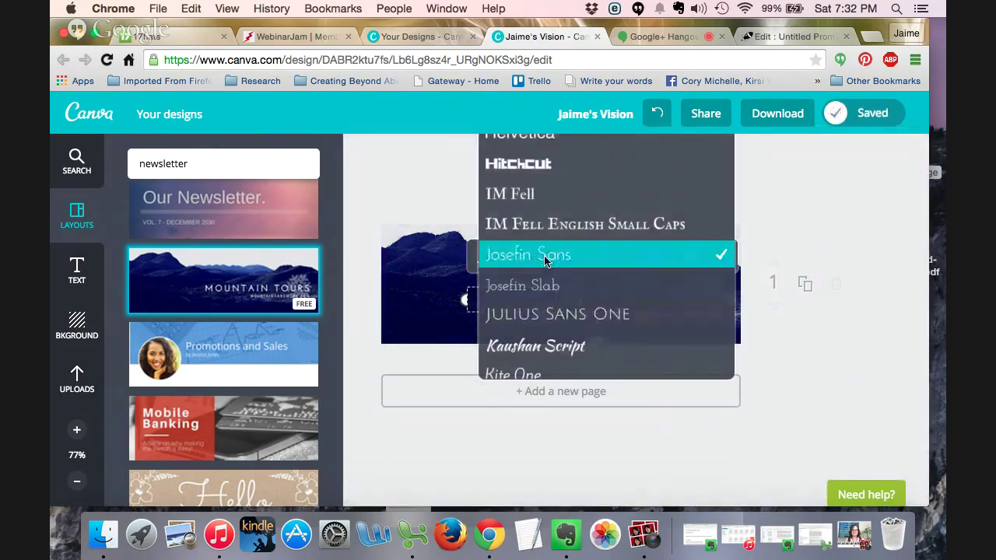
{"action": "left_click", "coordinate": [529, 165]}
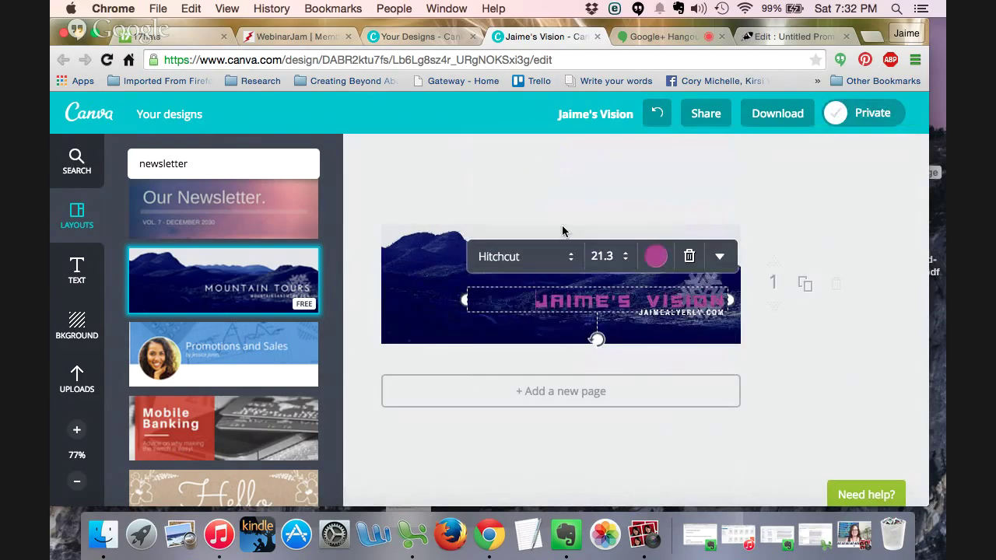
{"action": "left_click", "coordinate": [572, 257]}
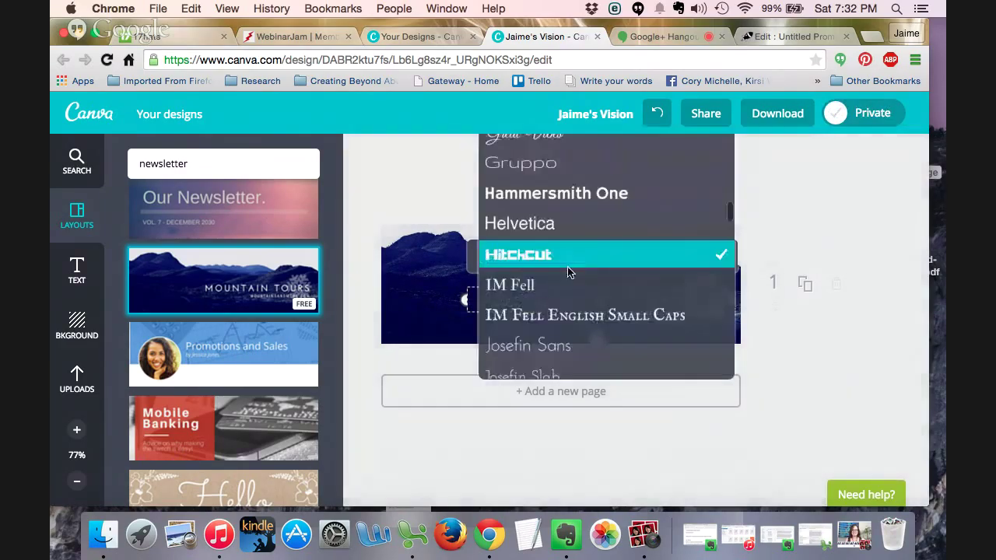
{"action": "scroll", "coordinate": [548, 315], "scroll_direction": "down", "scroll_amount": 5}
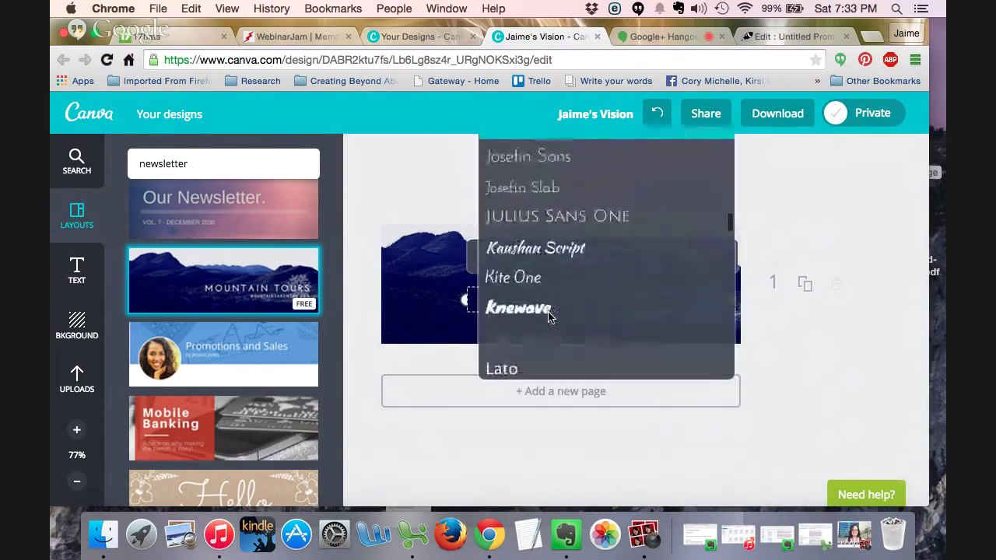
{"action": "left_click", "coordinate": [532, 314]}
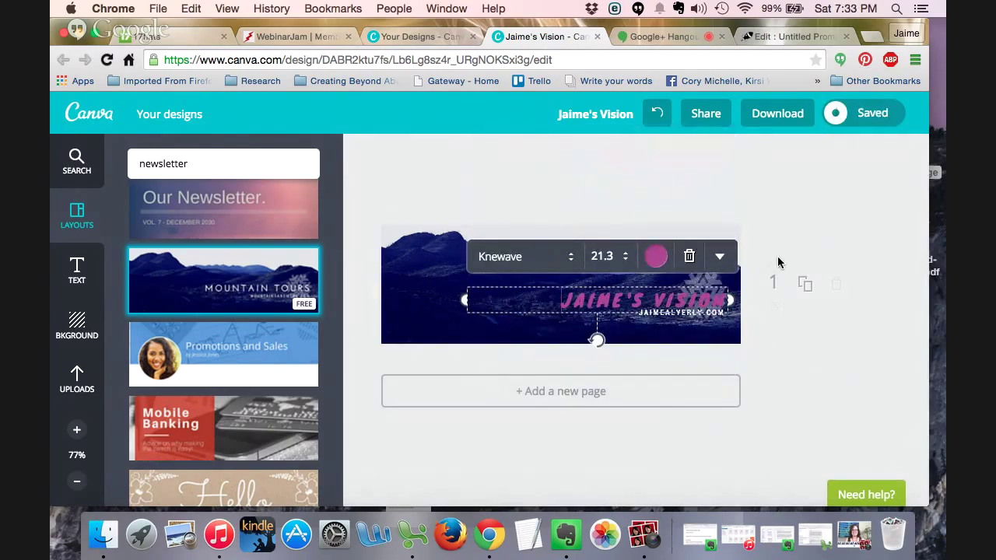
{"action": "left_click", "coordinate": [767, 206]}
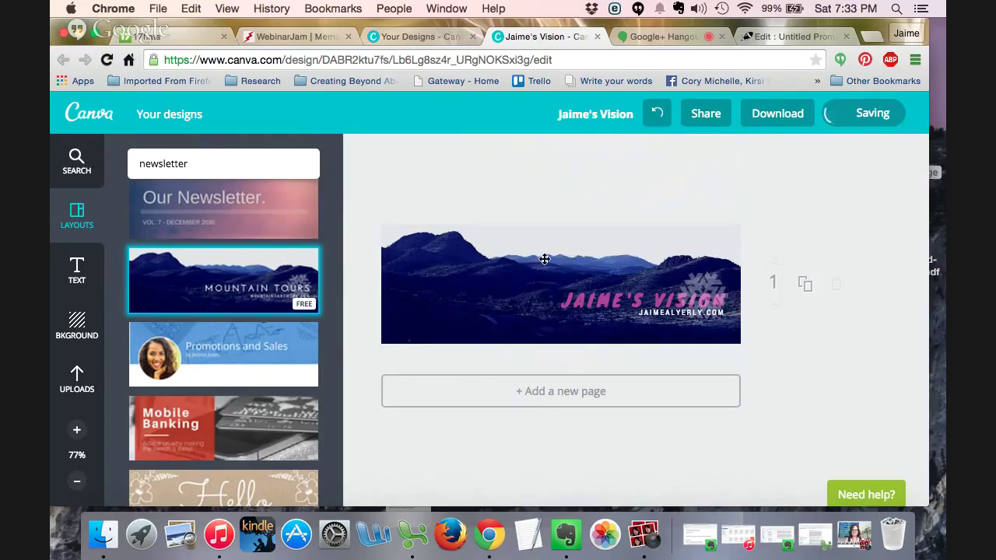
Step: Delete the dark blue mountain photo from its frame in the banner
{"action": "left_click", "coordinate": [477, 264]}
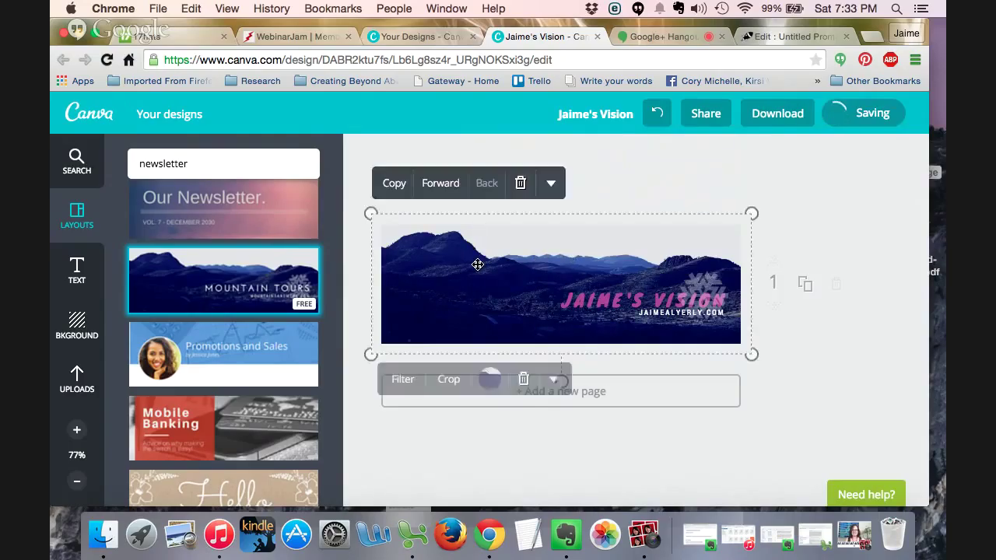
{"action": "mouse_move", "coordinate": [487, 254]}
{"action": "left_mouse_down"}
{"action": "mouse_move", "coordinate": [489, 236]}
{"action": "mouse_move", "coordinate": [489, 268]}
{"action": "mouse_move", "coordinate": [489, 253]}
{"action": "left_mouse_up"}
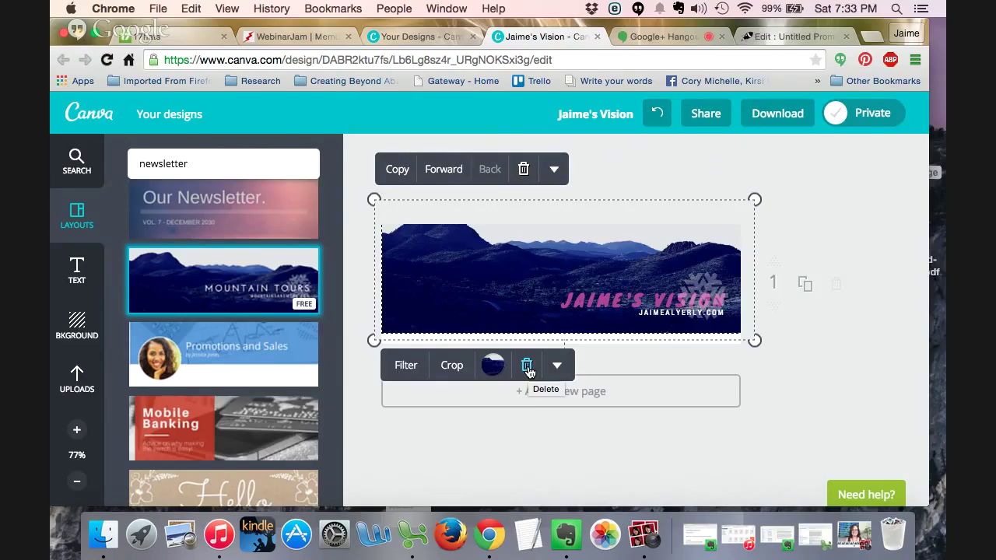
{"action": "left_click", "coordinate": [527, 365]}
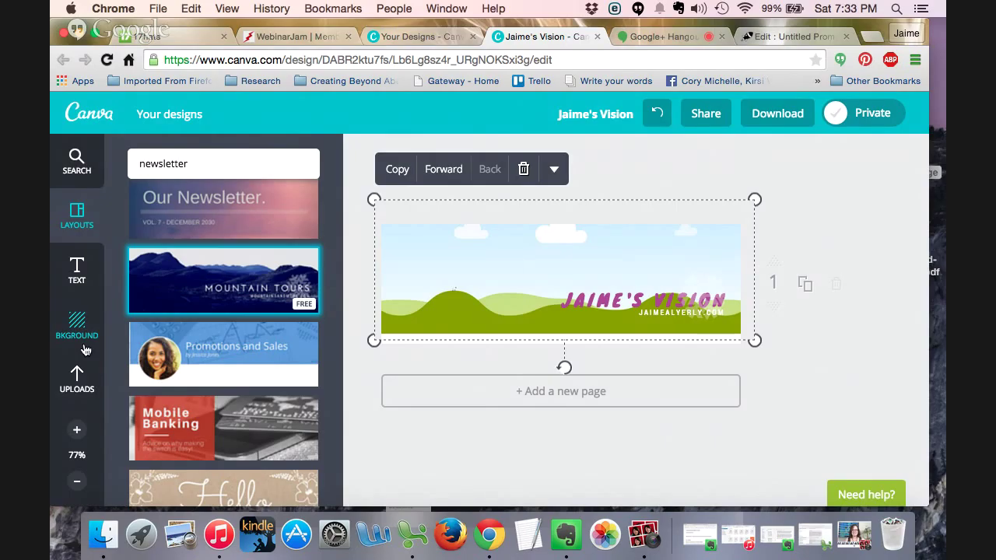
Step: Apply the pink bokeh image from the background library as the banner's background
{"action": "left_click", "coordinate": [76, 315]}
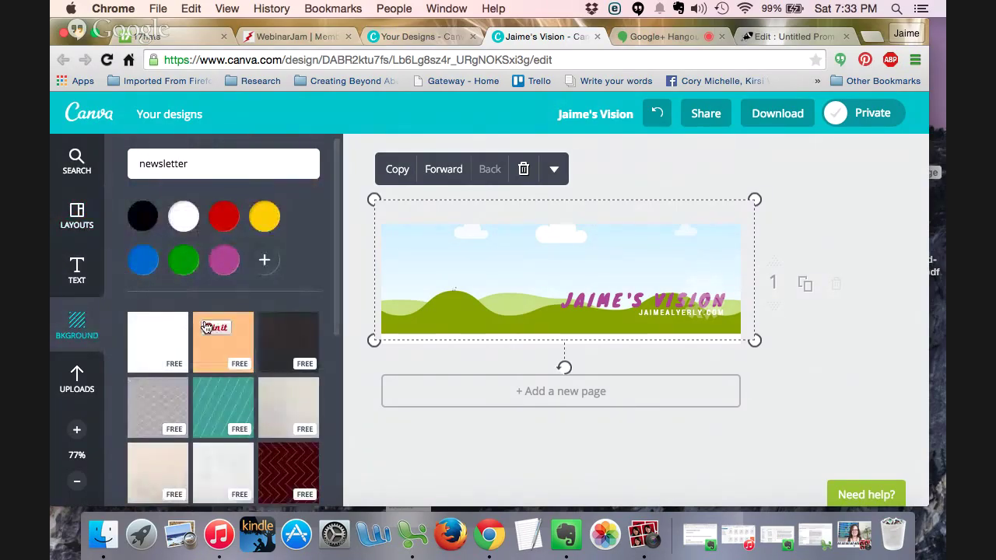
{"action": "scroll", "coordinate": [165, 342], "scroll_direction": "down", "scroll_amount": 6}
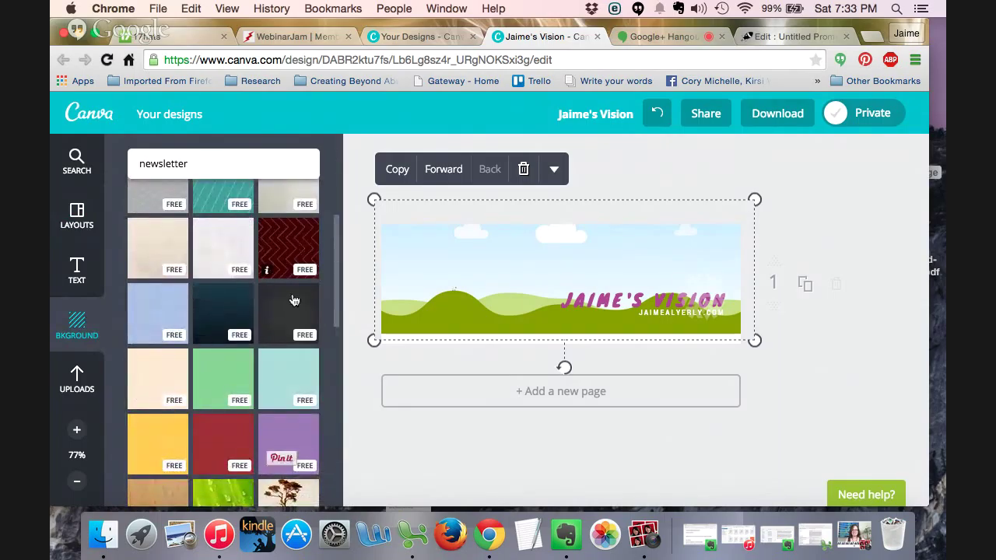
{"action": "scroll", "coordinate": [267, 396], "scroll_direction": "down", "scroll_amount": 3}
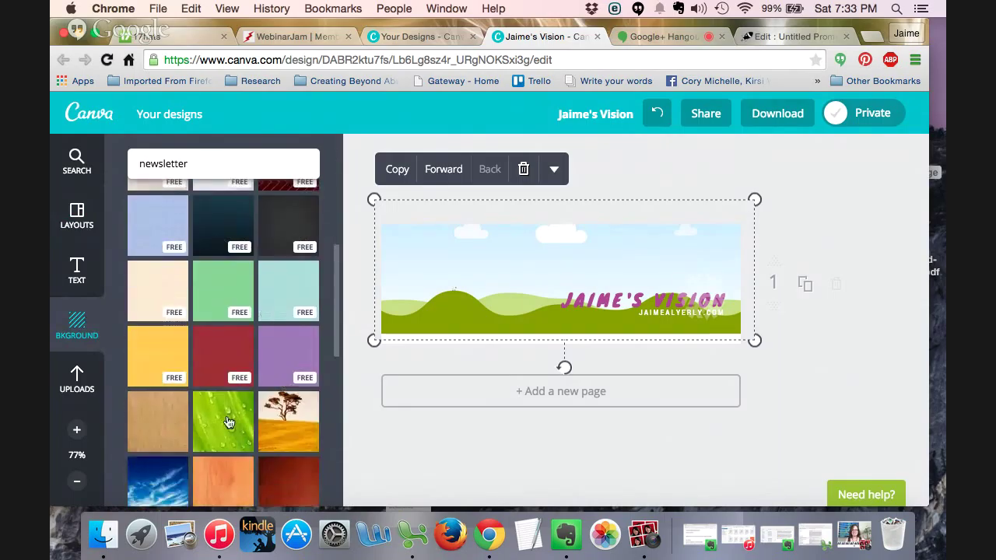
{"action": "scroll", "coordinate": [174, 459], "scroll_direction": "down", "scroll_amount": 3}
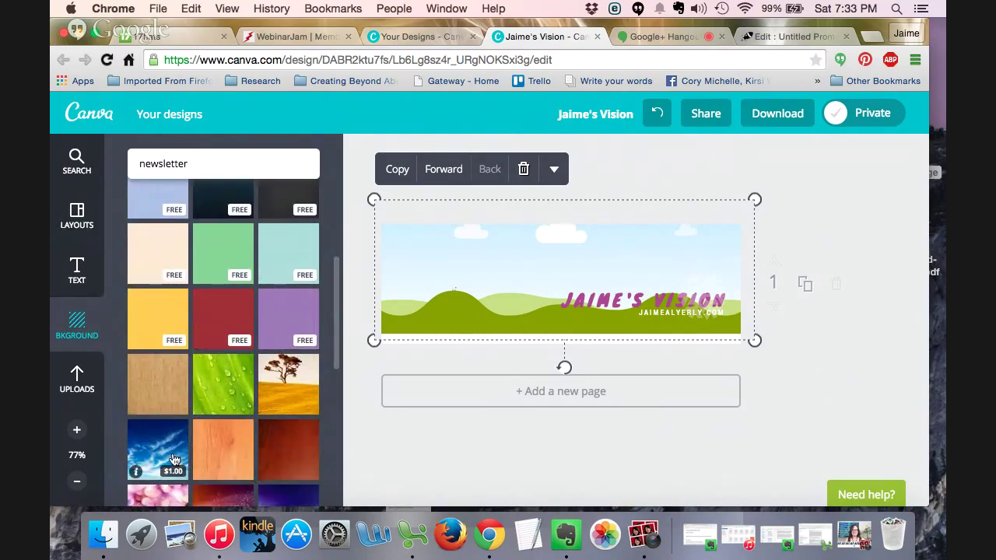
{"action": "left_click", "coordinate": [174, 458]}
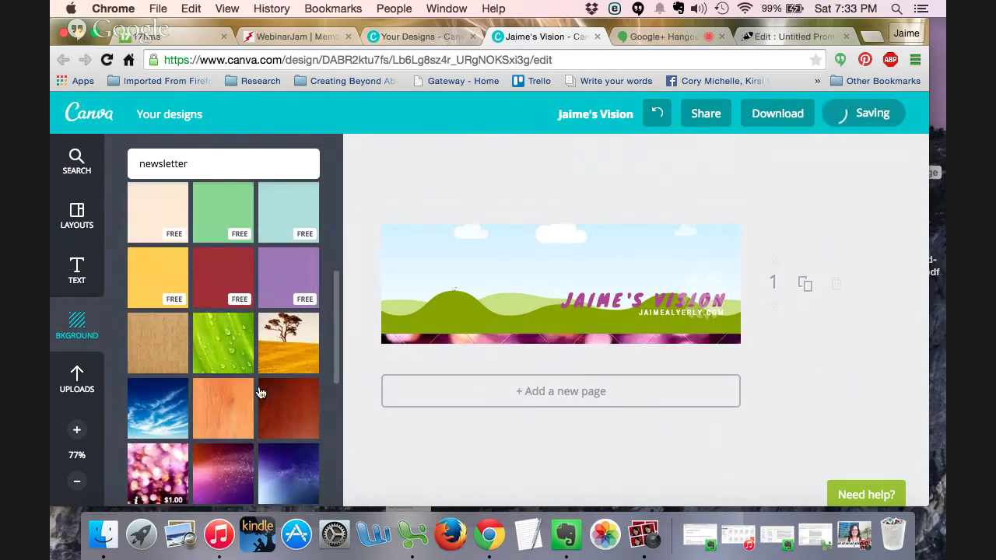
Step: Delete the empty hills-and-sky frame and the pink bokeh background from the banner
{"action": "left_click", "coordinate": [481, 336]}
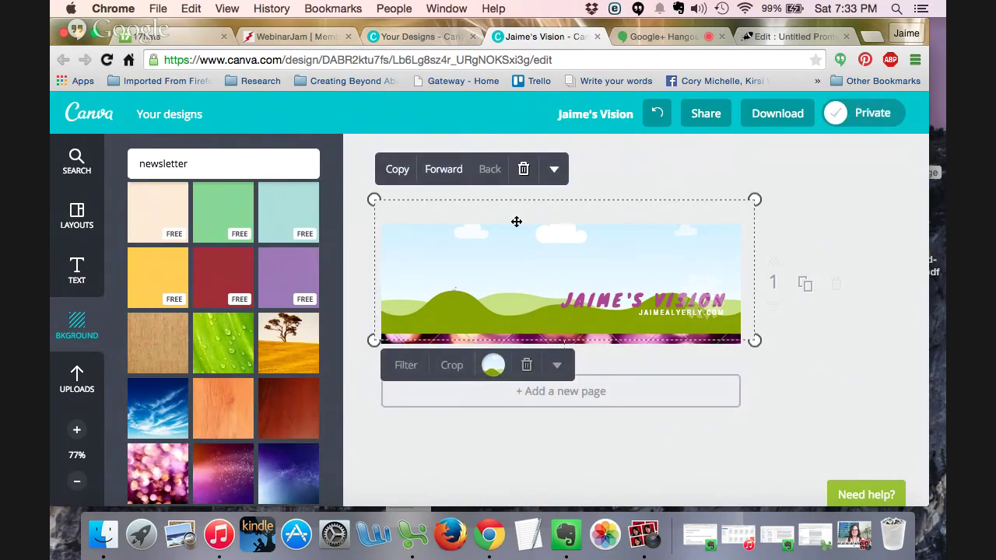
{"action": "left_click", "coordinate": [523, 169]}
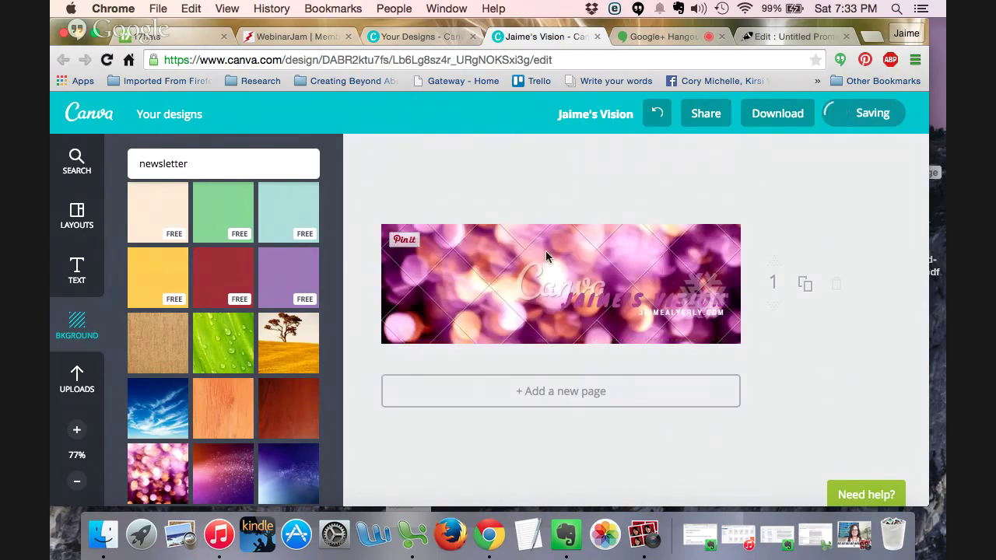
{"action": "left_click", "coordinate": [572, 269]}
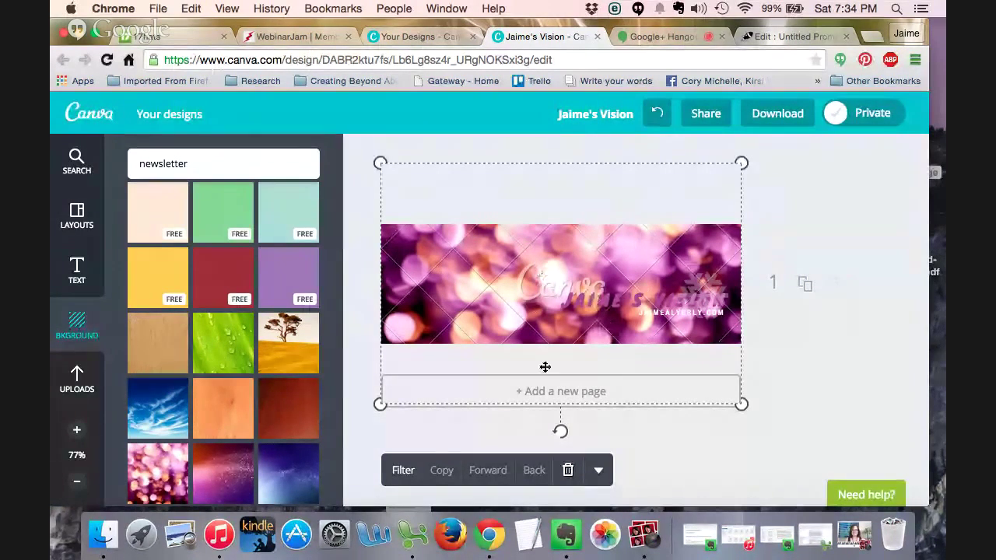
{"action": "left_click", "coordinate": [568, 472]}
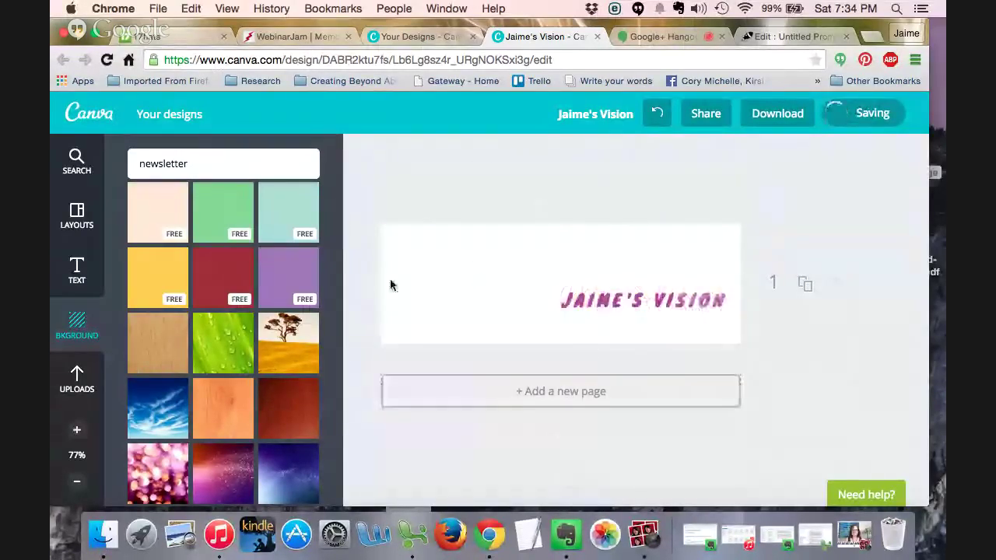
Step: Upload the image Screenshot 2015-05-23 18.58.26 from the Screenshots folder to the design's uploads
{"action": "scroll", "coordinate": [284, 318], "scroll_direction": "down", "scroll_amount": 3}
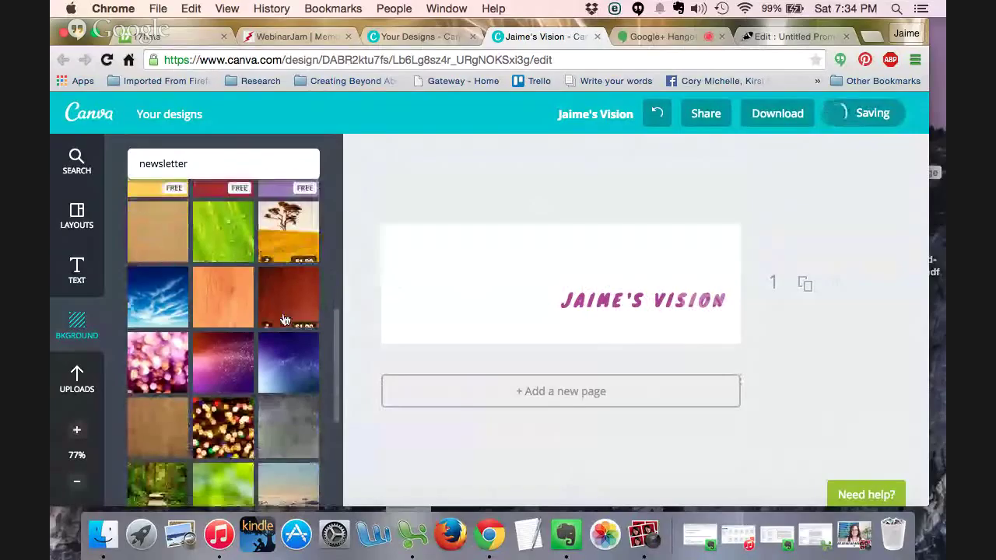
{"action": "left_click", "coordinate": [77, 378]}
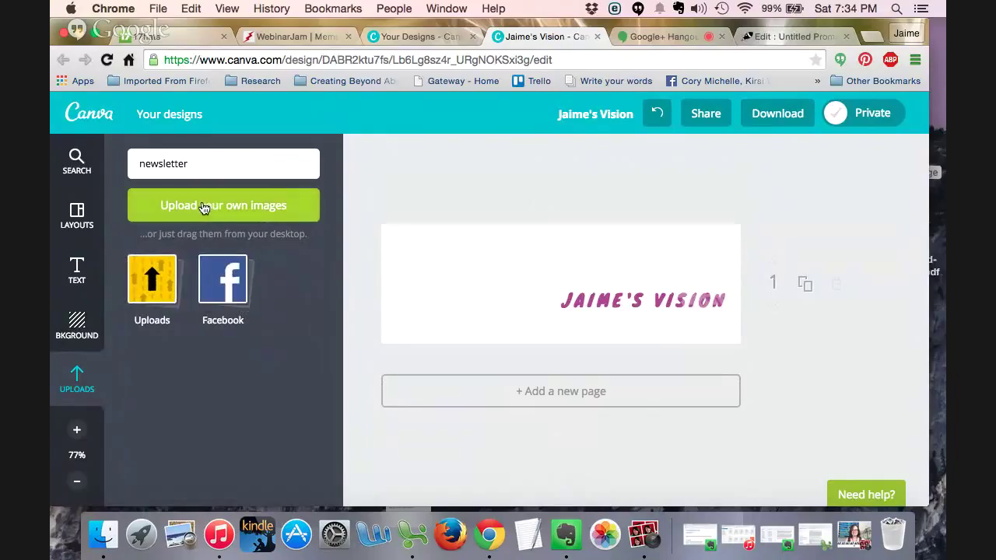
{"action": "left_click", "coordinate": [149, 278]}
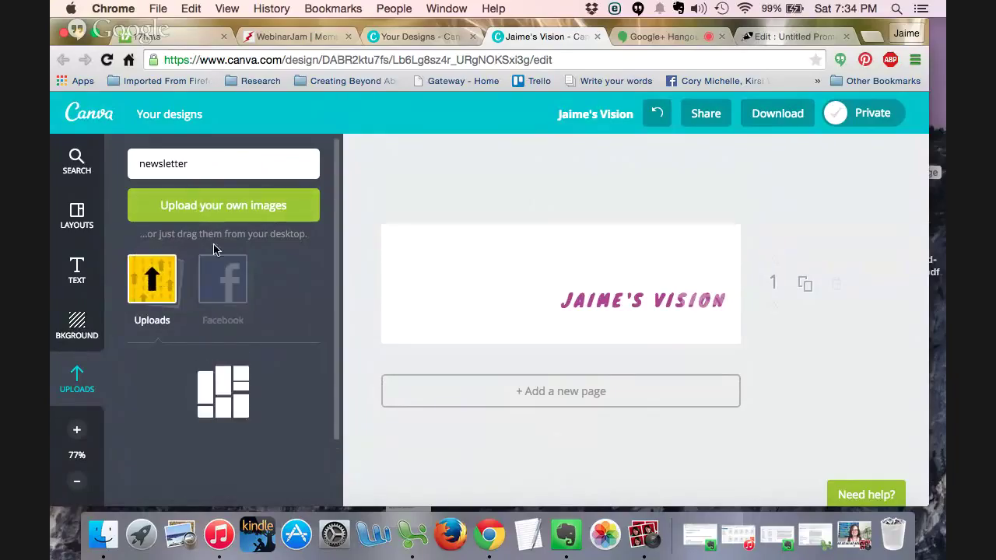
{"action": "left_click", "coordinate": [224, 206]}
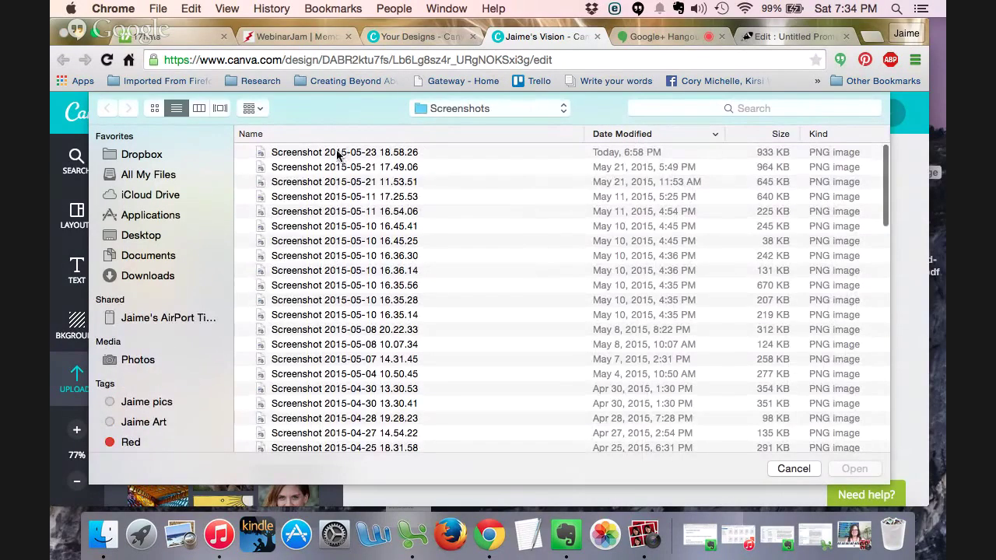
{"action": "left_click", "coordinate": [337, 156]}
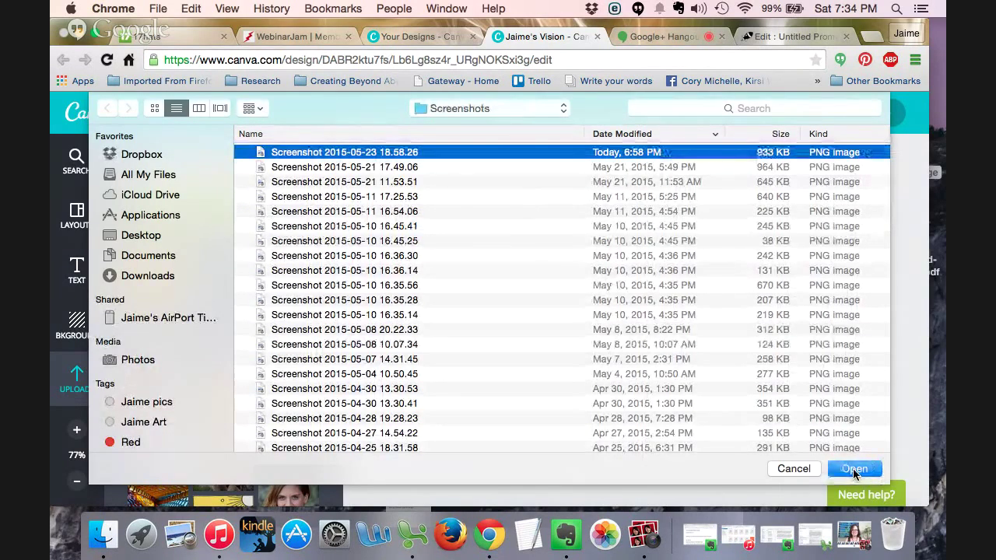
{"action": "left_click", "coordinate": [854, 469]}
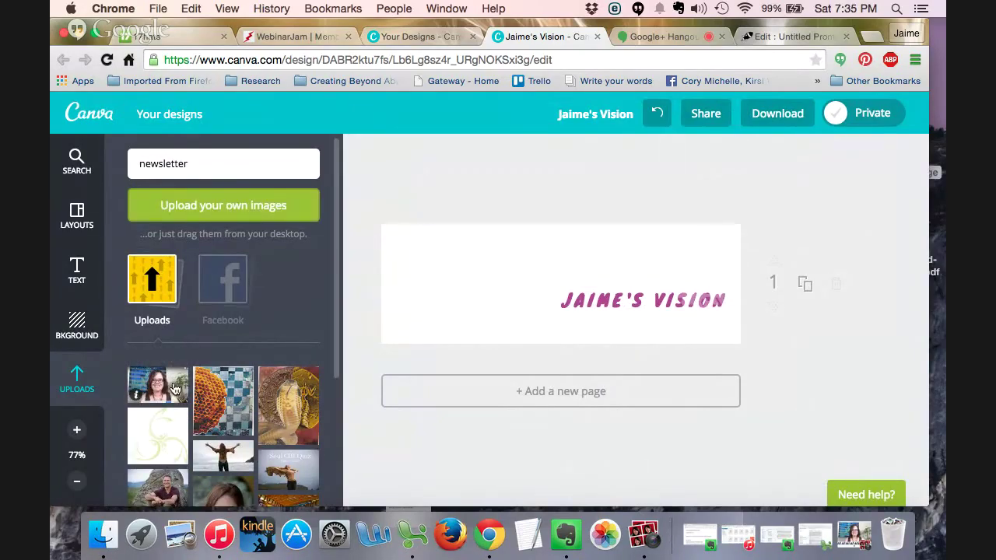
Step: Place the newly uploaded portrait on the banner, enlarge it to span the full width, and reposition it so the face shows
{"action": "left_click_drag", "start_coordinate": [174, 388], "coordinate": [600, 292]}
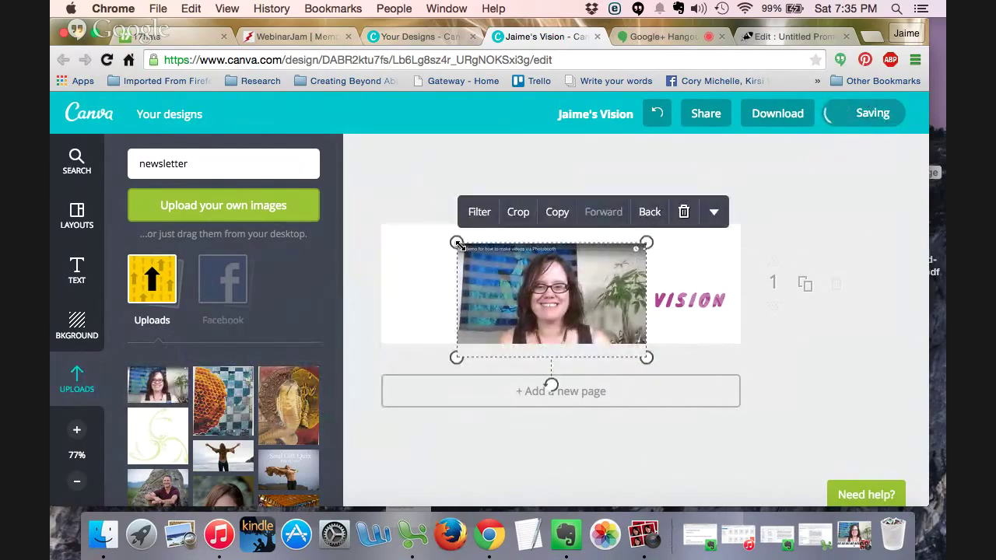
{"action": "left_click_drag", "start_coordinate": [458, 244], "coordinate": [378, 195]}
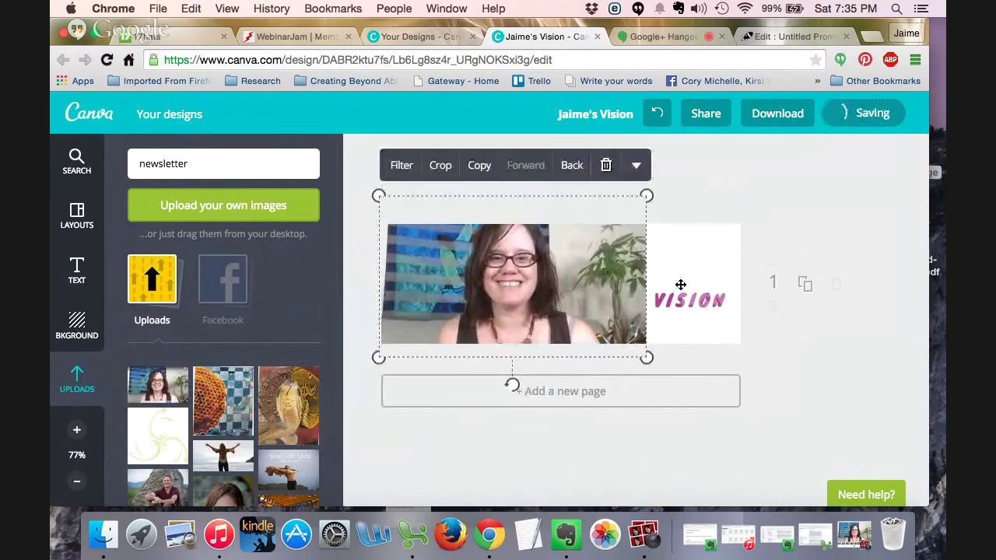
{"action": "left_click_drag", "start_coordinate": [646, 195], "coordinate": [800, 259]}
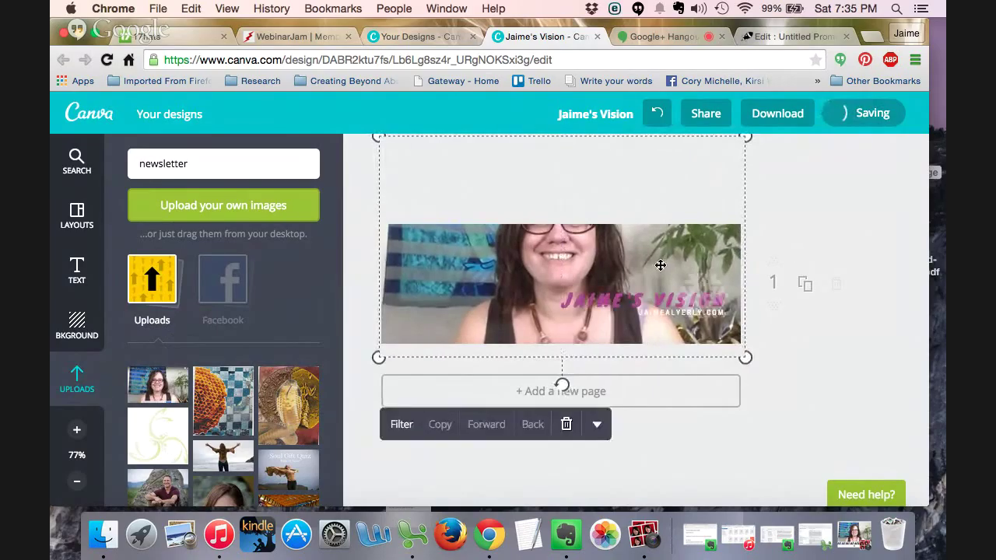
{"action": "left_click_drag", "start_coordinate": [642, 296], "coordinate": [634, 315]}
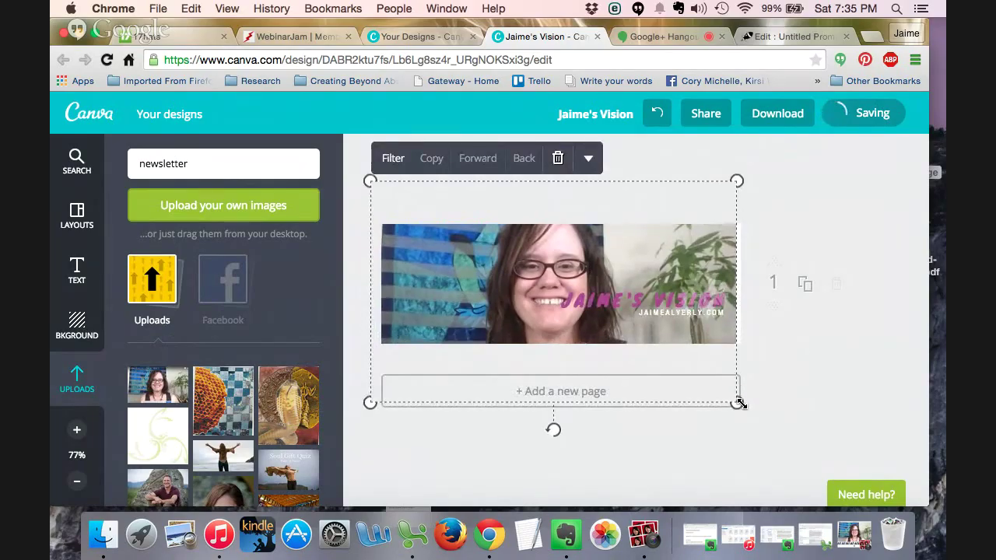
{"action": "left_click_drag", "start_coordinate": [739, 403], "coordinate": [752, 409]}
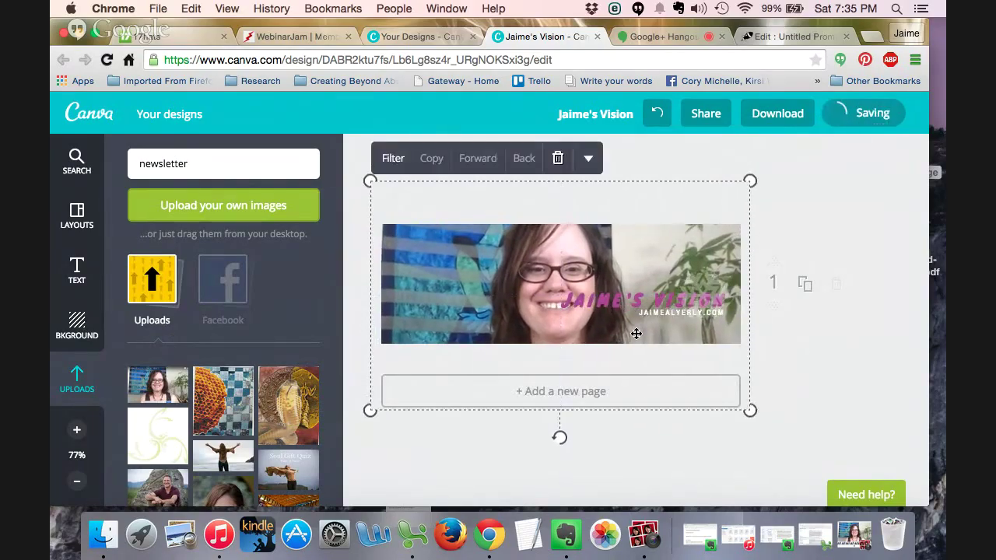
Step: Nudge the magenta heading slightly up and to the right, and shift the website line slightly left
{"action": "mouse_move", "coordinate": [573, 290]}
{"action": "left_mouse_down"}
{"action": "mouse_move", "coordinate": [523, 288]}
{"action": "mouse_move", "coordinate": [596, 292]}
{"action": "mouse_move", "coordinate": [614, 322]}
{"action": "mouse_move", "coordinate": [598, 275]}
{"action": "mouse_move", "coordinate": [568, 285]}
{"action": "mouse_move", "coordinate": [567, 328]}
{"action": "mouse_move", "coordinate": [570, 274]}
{"action": "mouse_move", "coordinate": [567, 285]}
{"action": "left_mouse_up"}
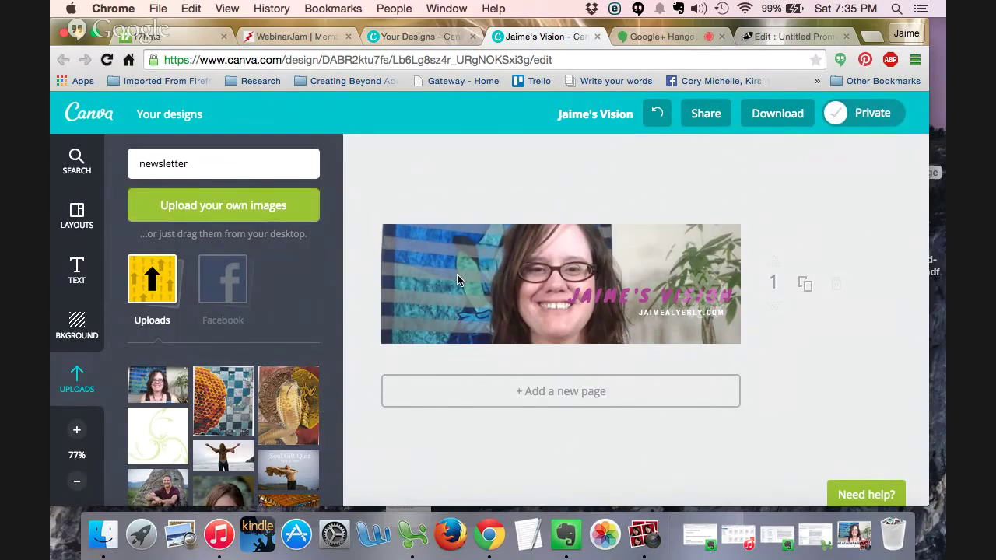
{"action": "left_click", "coordinate": [532, 332]}
{"action": "mouse_move", "coordinate": [533, 311]}
{"action": "left_mouse_down"}
{"action": "mouse_move", "coordinate": [505, 312]}
{"action": "mouse_move", "coordinate": [518, 311]}
{"action": "left_mouse_up"}
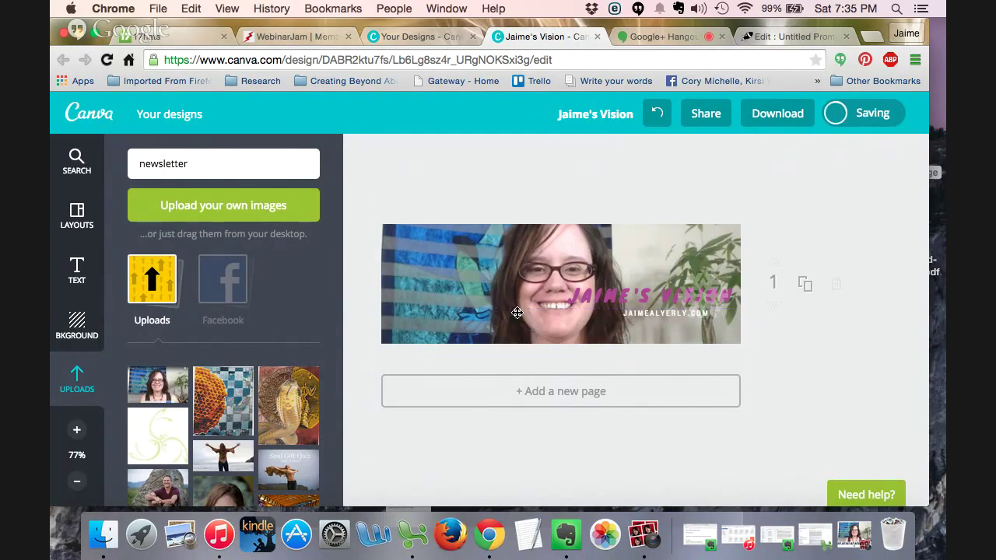
Step: Shift the portrait slightly left and enlarge it so it covers the banner's right edge
{"action": "left_click", "coordinate": [397, 293]}
{"action": "left_click_drag", "start_coordinate": [397, 292], "coordinate": [384, 290]}
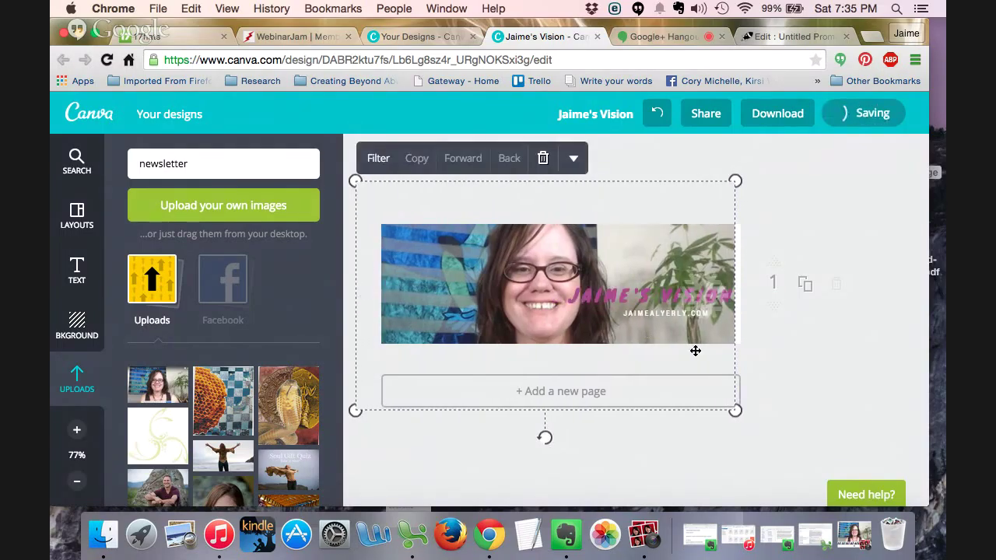
{"action": "left_click_drag", "start_coordinate": [734, 409], "coordinate": [754, 418]}
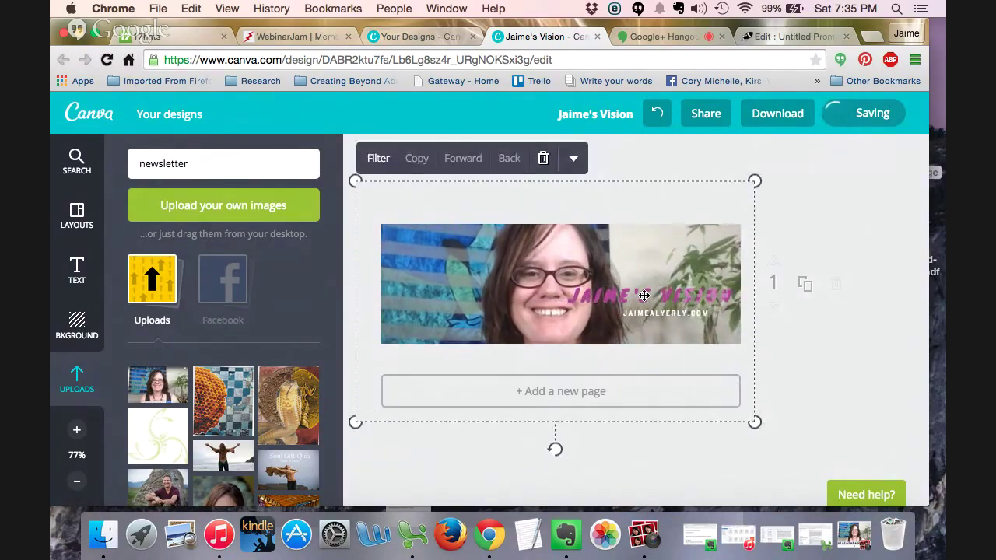
{"action": "key", "text": "Escape"}
Step: Set the magenta heading's font size to 14
{"action": "left_click", "coordinate": [644, 296]}
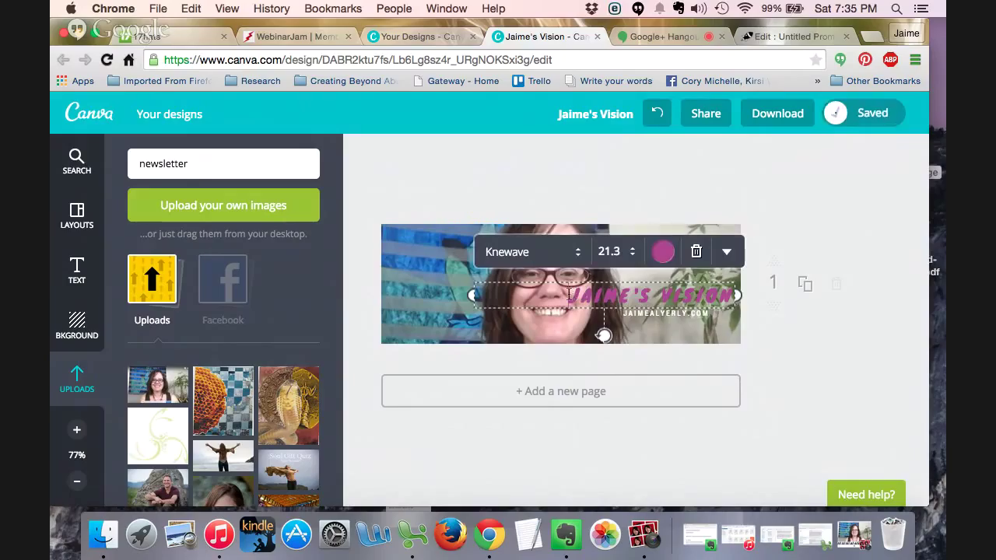
{"action": "left_click_drag", "start_coordinate": [588, 294], "coordinate": [734, 295]}
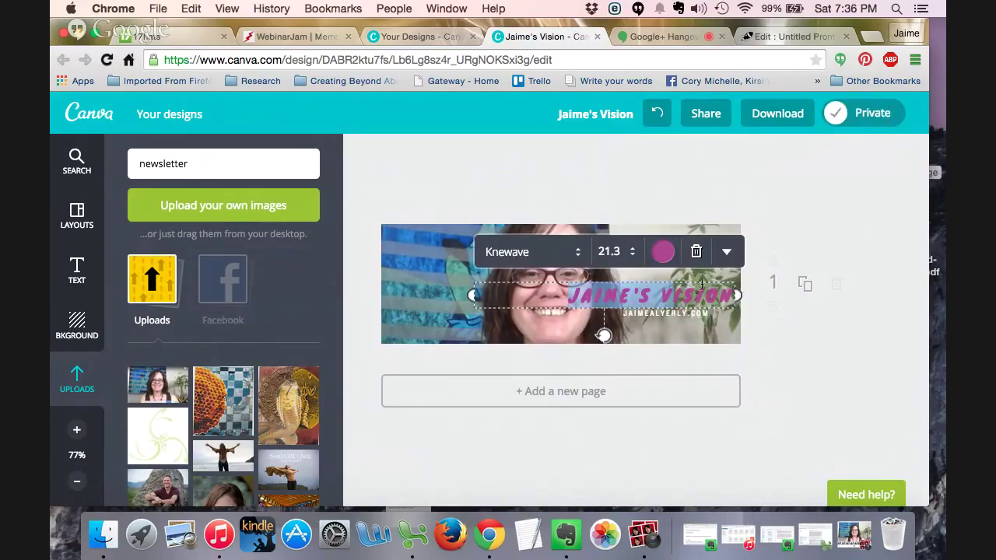
{"action": "left_click", "coordinate": [613, 297]}
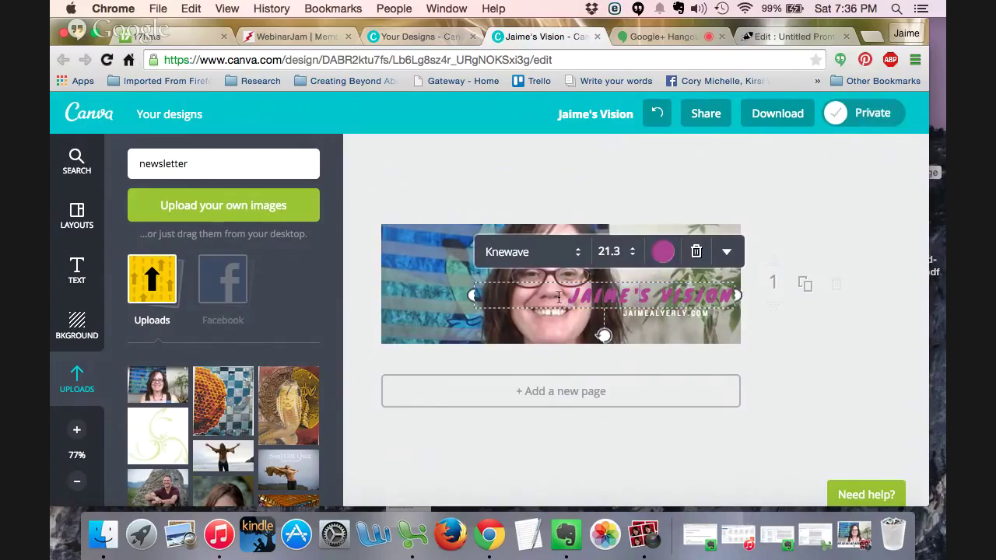
{"action": "left_click_drag", "start_coordinate": [567, 296], "coordinate": [741, 309]}
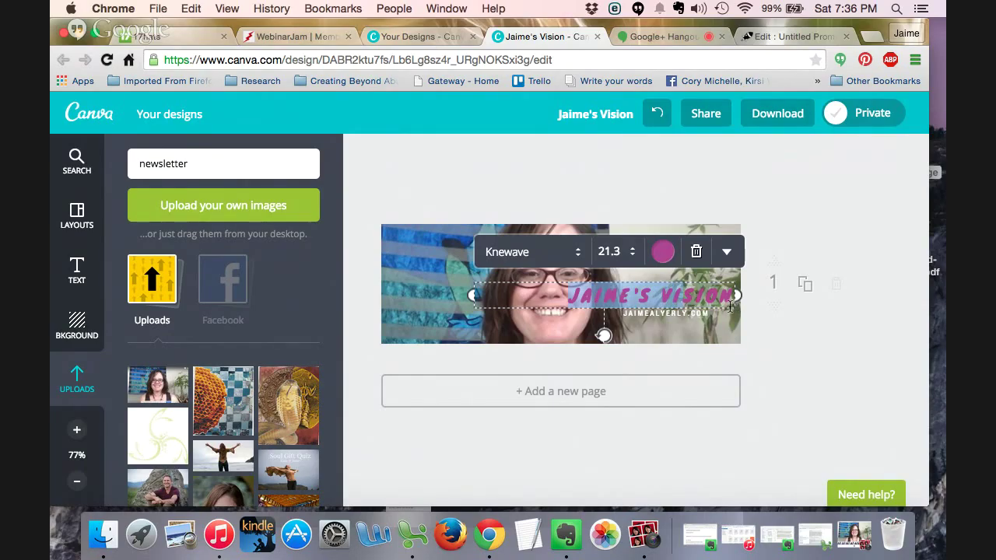
{"action": "left_click", "coordinate": [613, 294]}
{"action": "left_click_drag", "start_coordinate": [571, 294], "coordinate": [729, 308]}
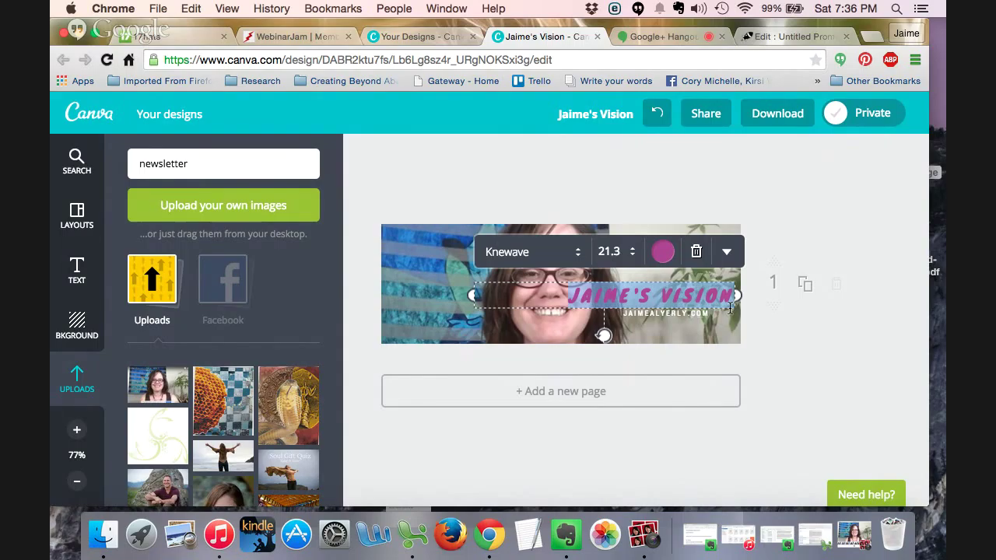
{"action": "left_click", "coordinate": [618, 253]}
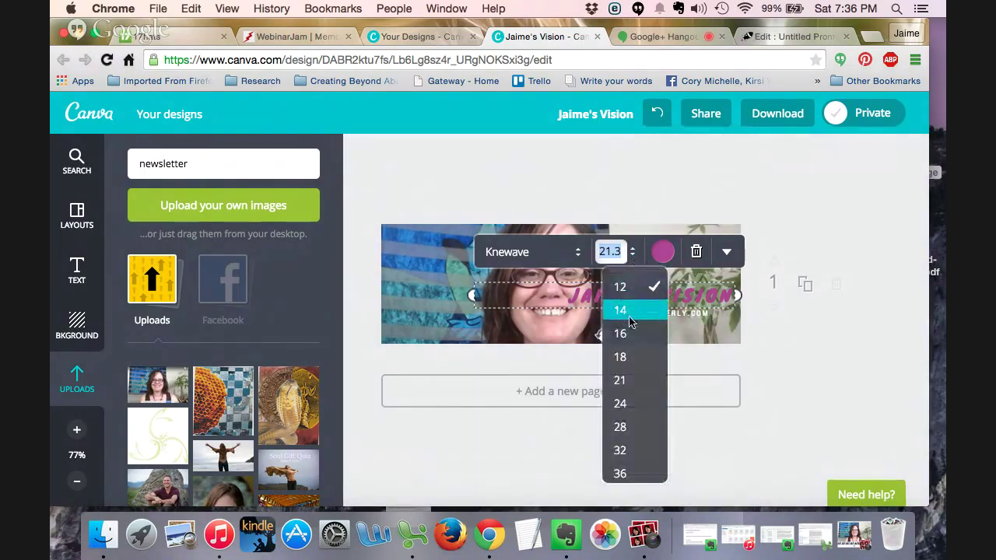
{"action": "left_click", "coordinate": [619, 310]}
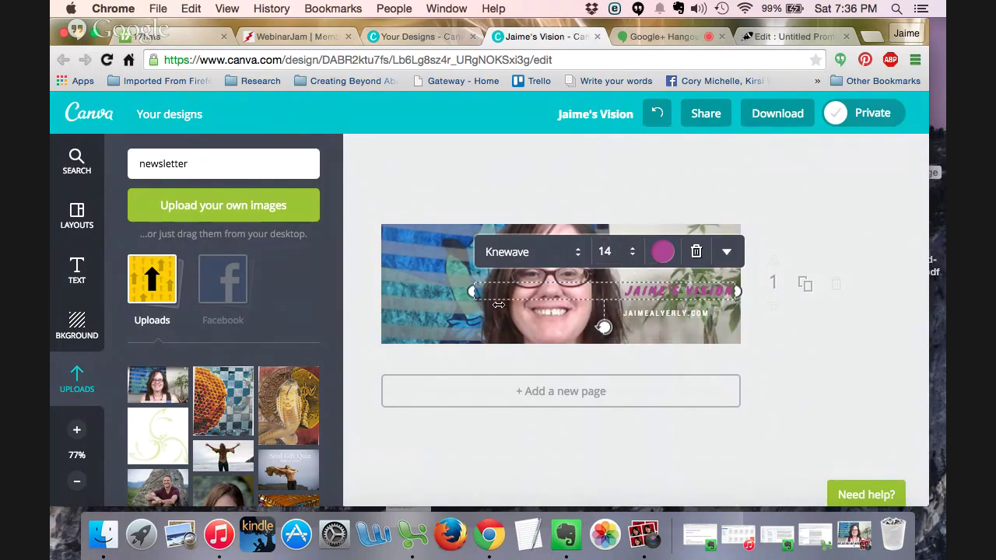
Step: Append "Demo 1" to the end of the design's title and deselect the heading
{"action": "left_click", "coordinate": [614, 125]}
{"action": "left_click", "coordinate": [606, 205]}
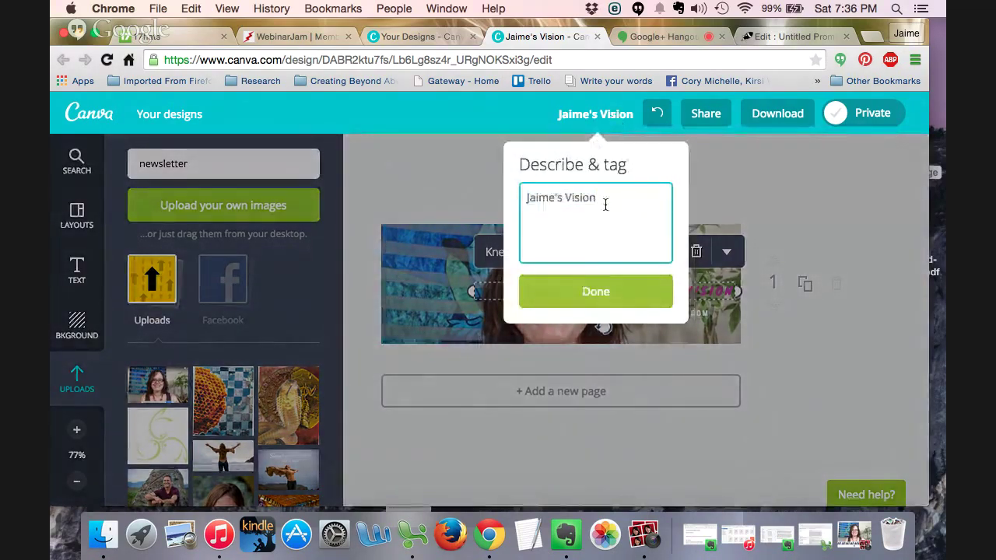
{"action": "type", "text": "D"}
{"action": "key", "text": "BackSpace"}
{"action": "type", "text": "Demo 1"}
{"action": "left_click", "coordinate": [615, 291]}
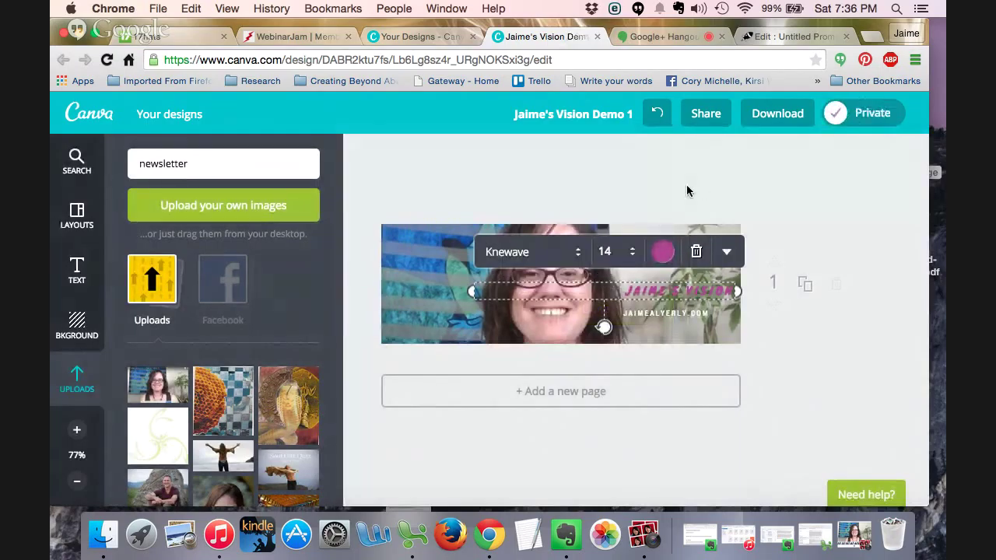
{"action": "left_click", "coordinate": [577, 204]}
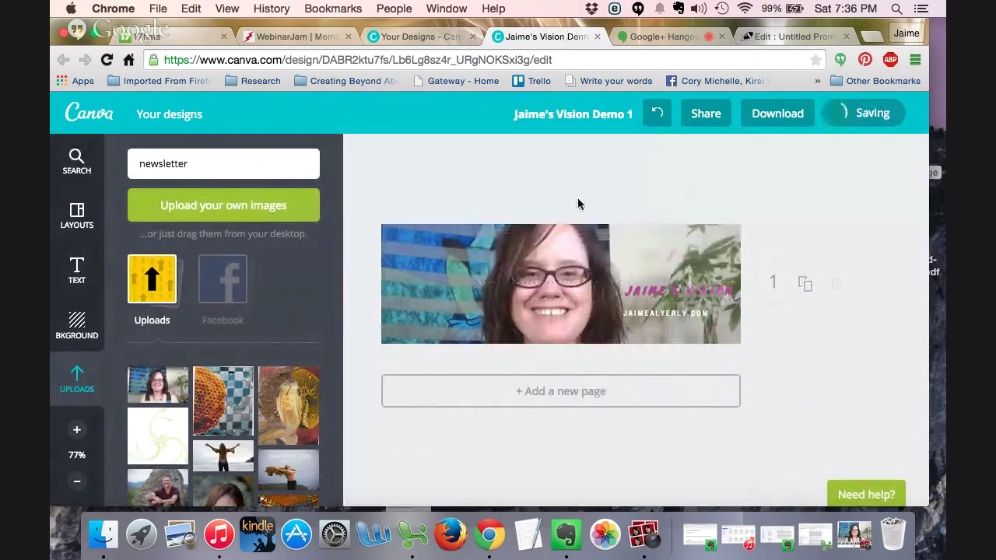
Step: Delete the white graphic element above the heading and move the magenta heading slightly down and left, closer to the website line
{"action": "left_click", "coordinate": [673, 263]}
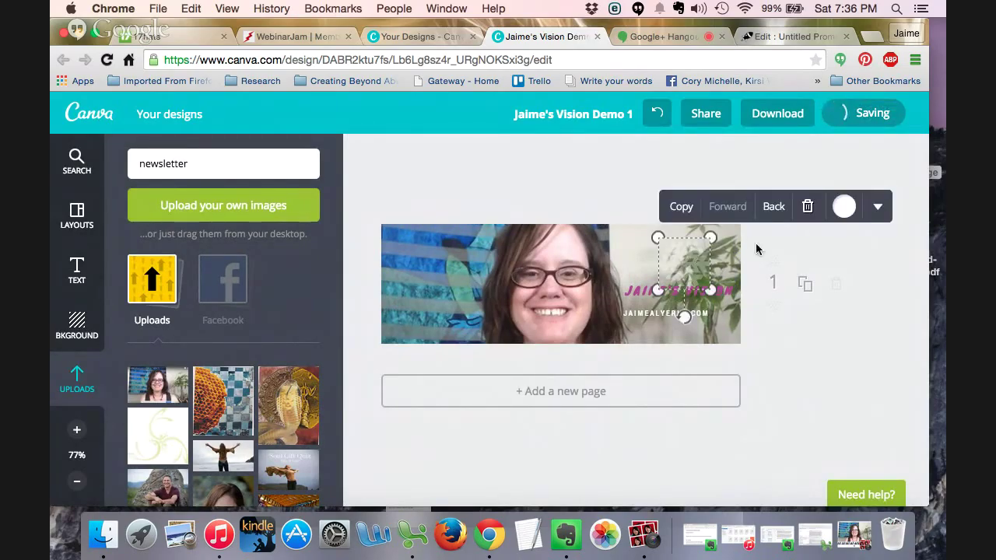
{"action": "left_click", "coordinate": [807, 206]}
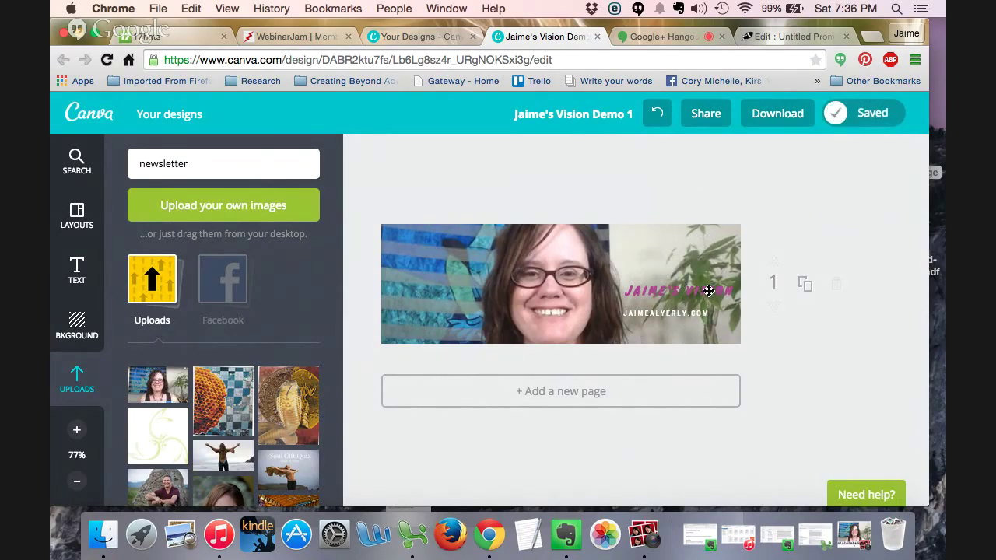
{"action": "left_click_drag", "start_coordinate": [701, 296], "coordinate": [700, 300]}
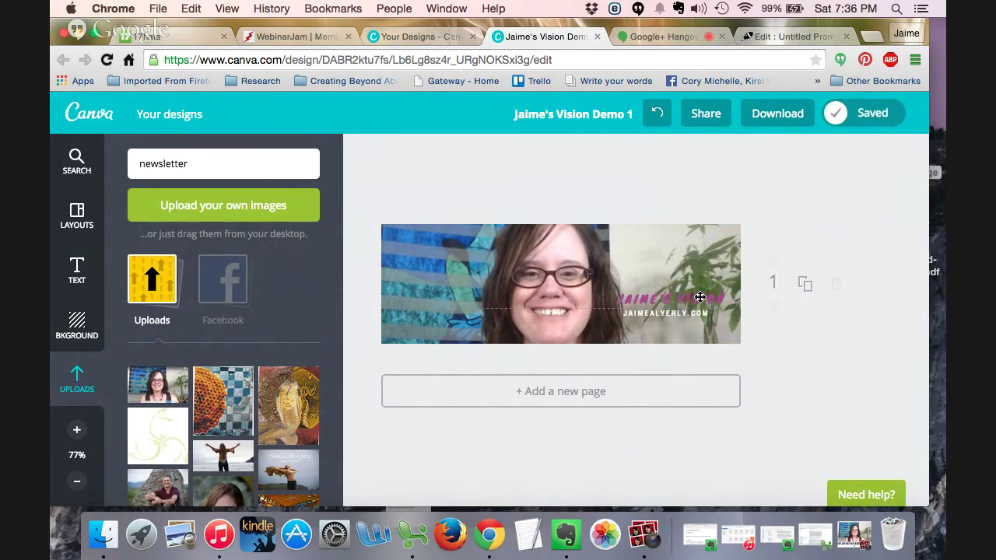
{"action": "left_click", "coordinate": [640, 300]}
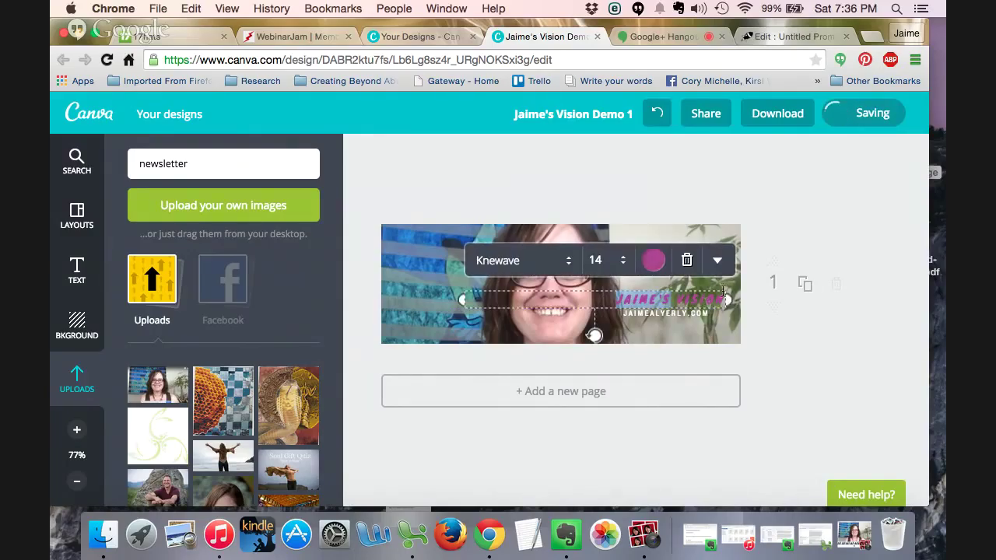
{"action": "left_click", "coordinate": [771, 221]}
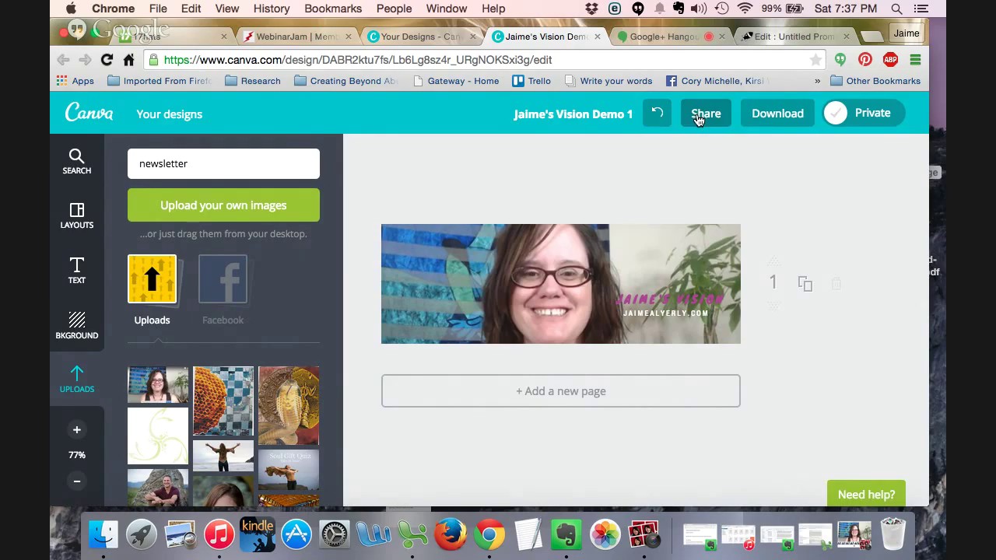
Step: Review the sharing options, close them, and download the banner as an image
{"action": "left_click", "coordinate": [699, 117]}
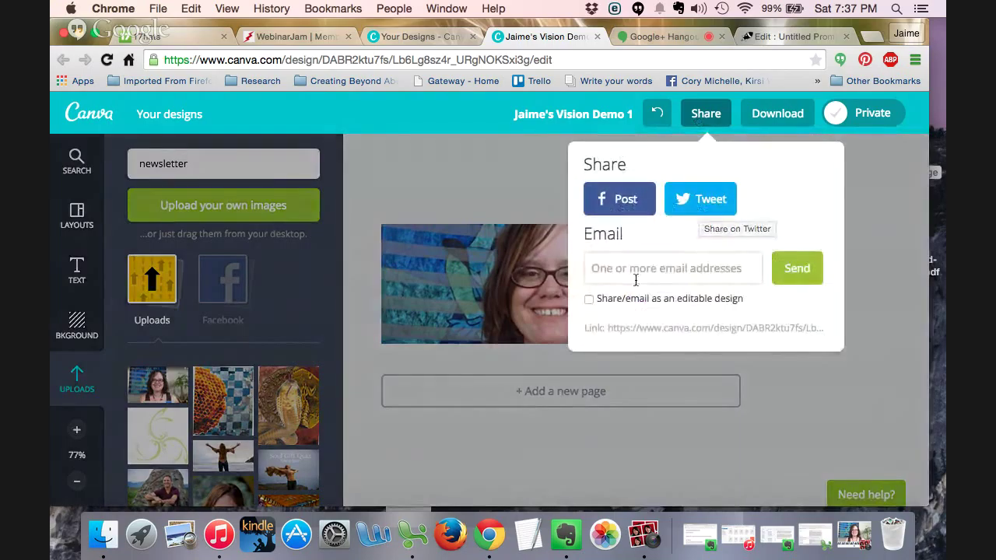
{"action": "left_click", "coordinate": [700, 118]}
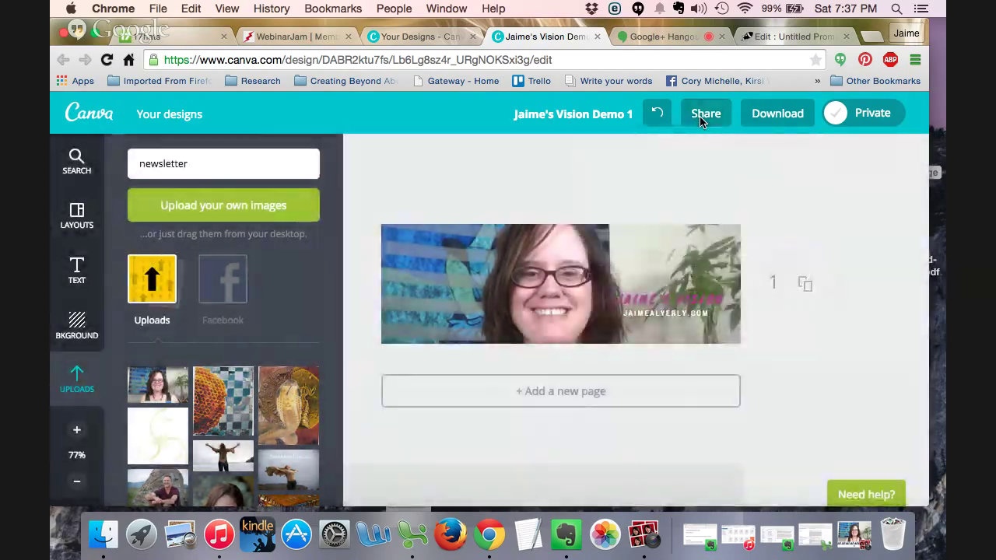
{"action": "left_click", "coordinate": [779, 119]}
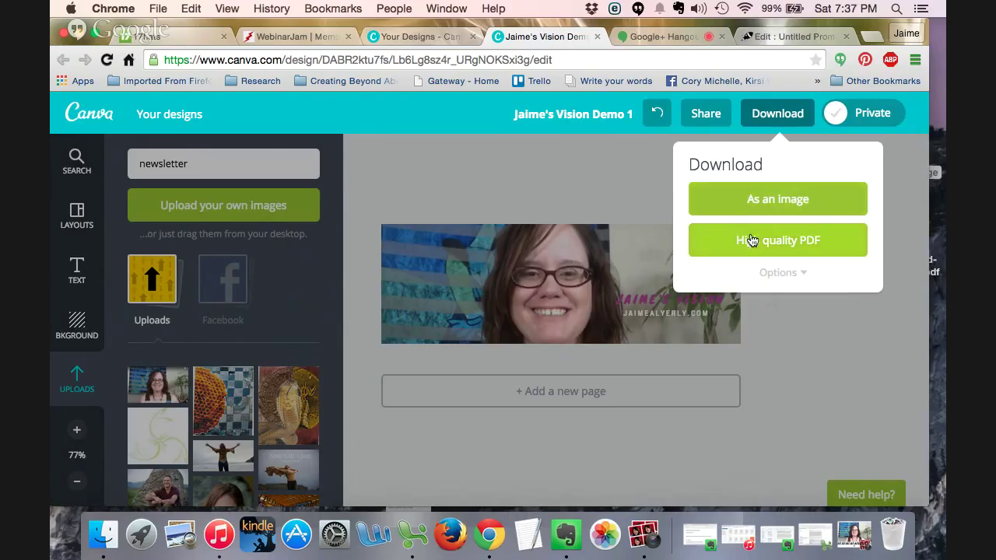
{"action": "left_click", "coordinate": [789, 200]}
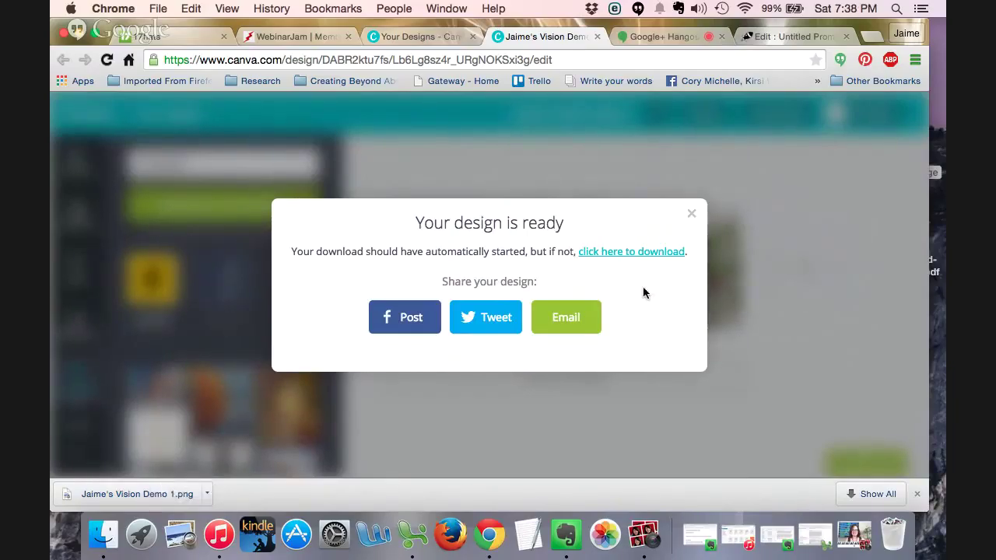
{"action": "left_click", "coordinate": [694, 220]}
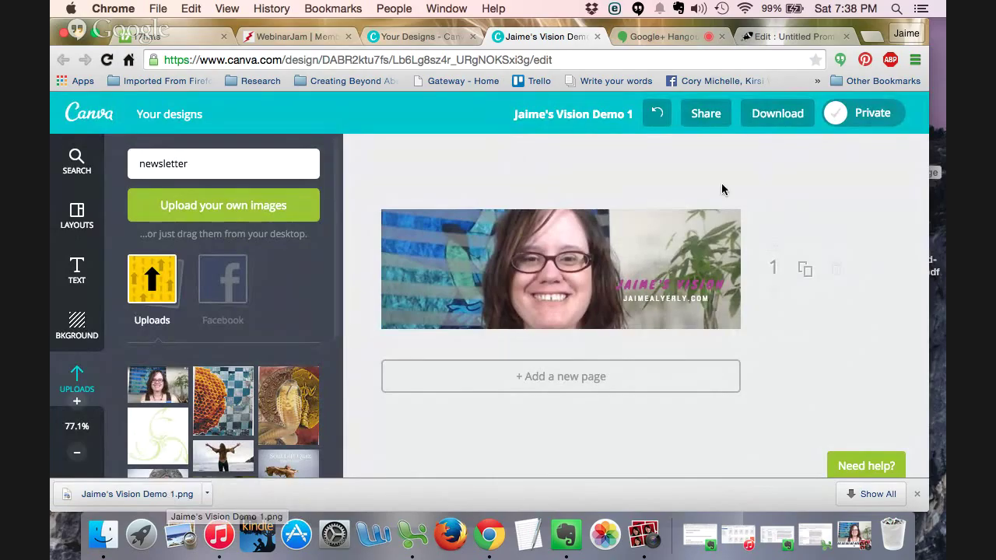
{"action": "left_click", "coordinate": [781, 118]}
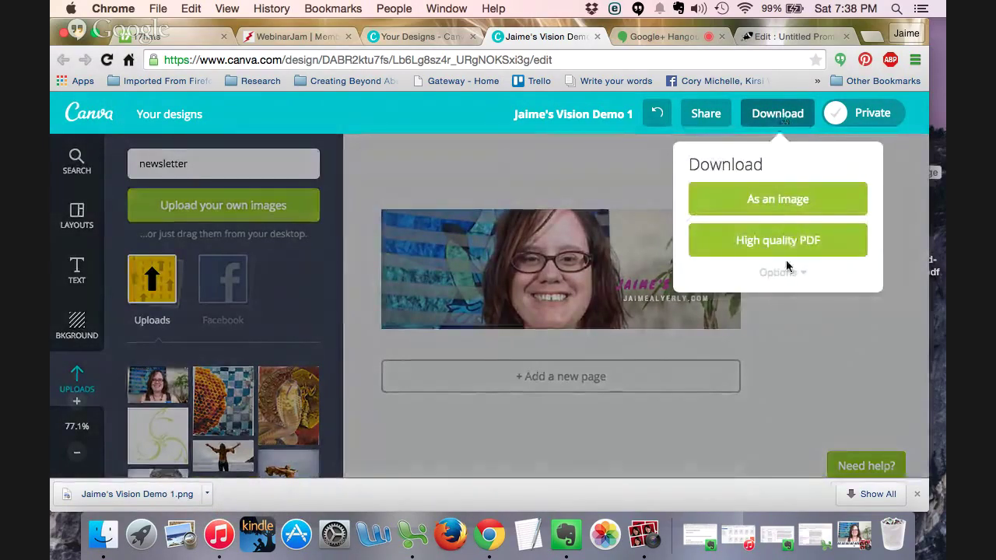
{"action": "left_click", "coordinate": [778, 276]}
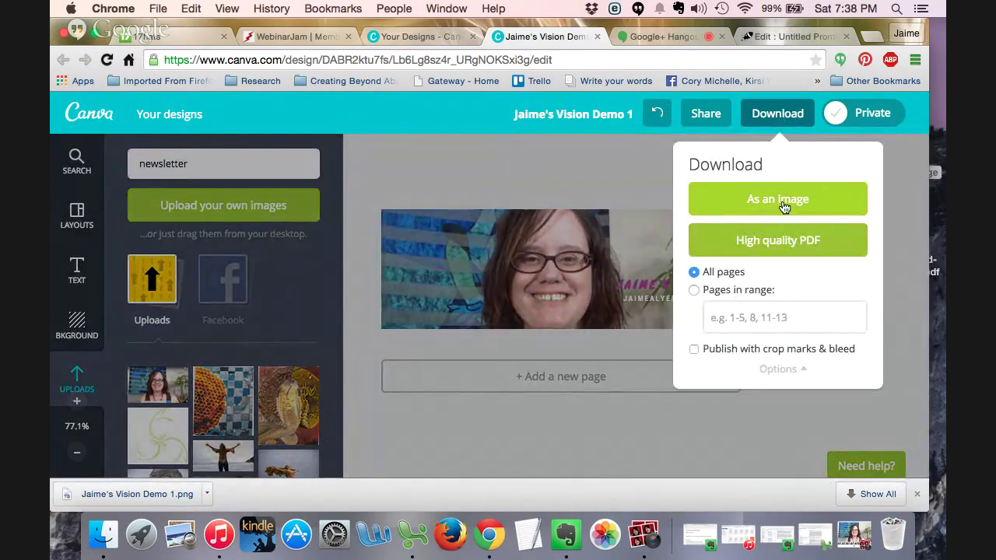
{"action": "left_click", "coordinate": [745, 210]}
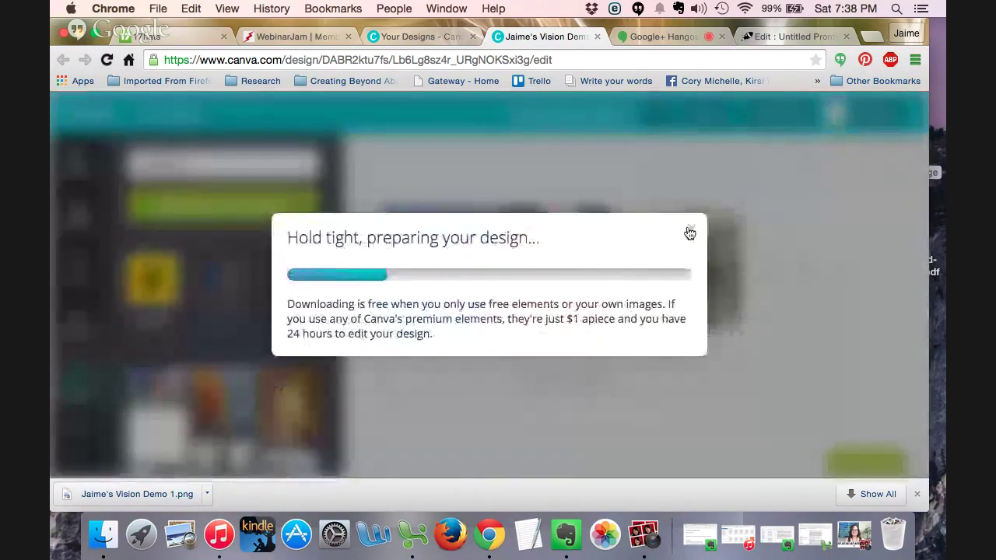
{"action": "left_click", "coordinate": [690, 232]}
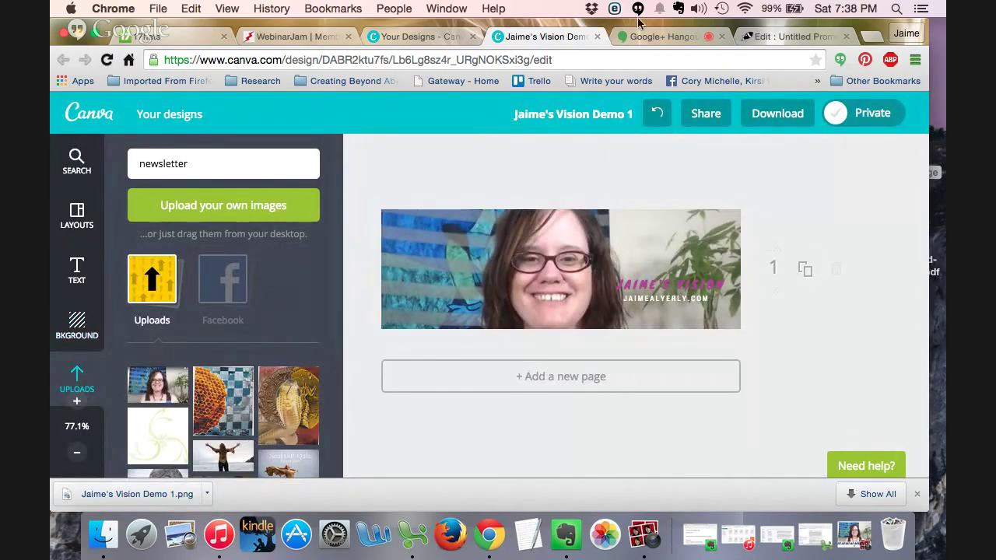
Step: Switch to the Mad Mimi promotion, upload the downloaded "Demo 1" banner PNG to its image gallery, and place it in the banner area
{"action": "left_click", "coordinate": [792, 36]}
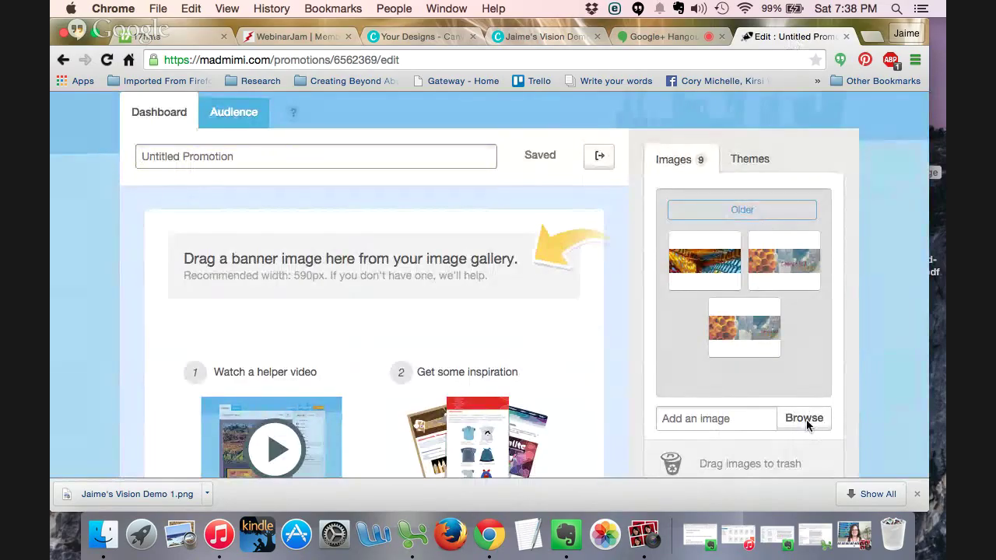
{"action": "left_click", "coordinate": [805, 420]}
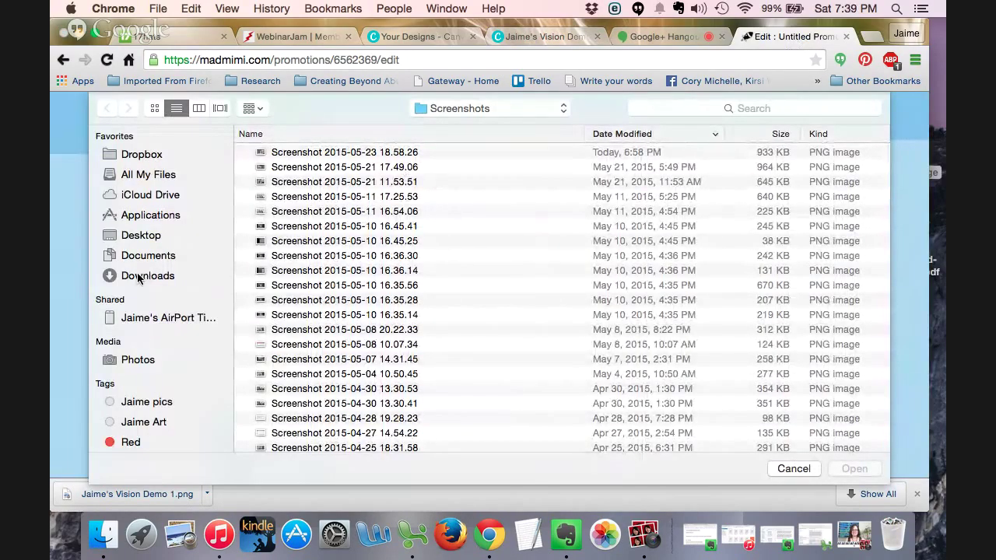
{"action": "left_click", "coordinate": [175, 276]}
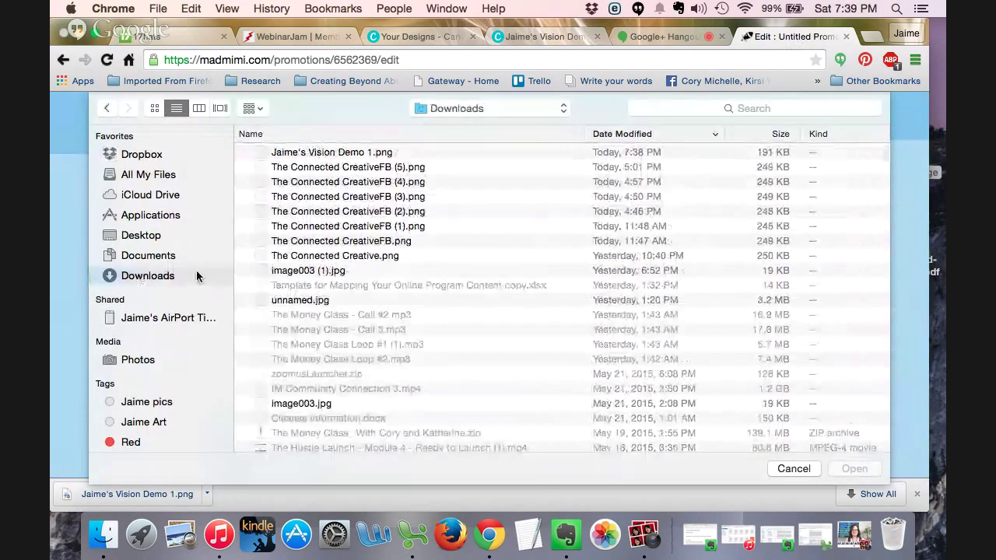
{"action": "left_click", "coordinate": [346, 154]}
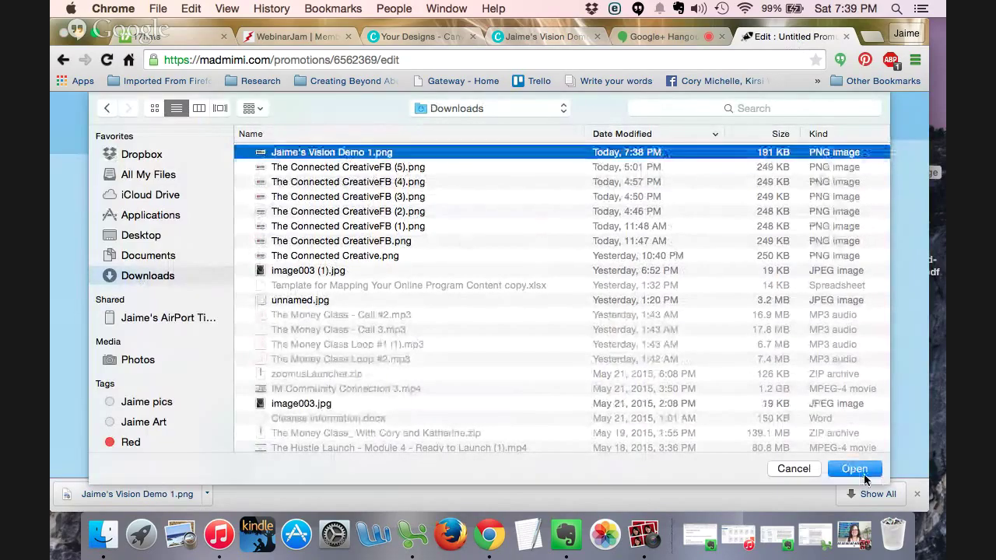
{"action": "left_click", "coordinate": [854, 468]}
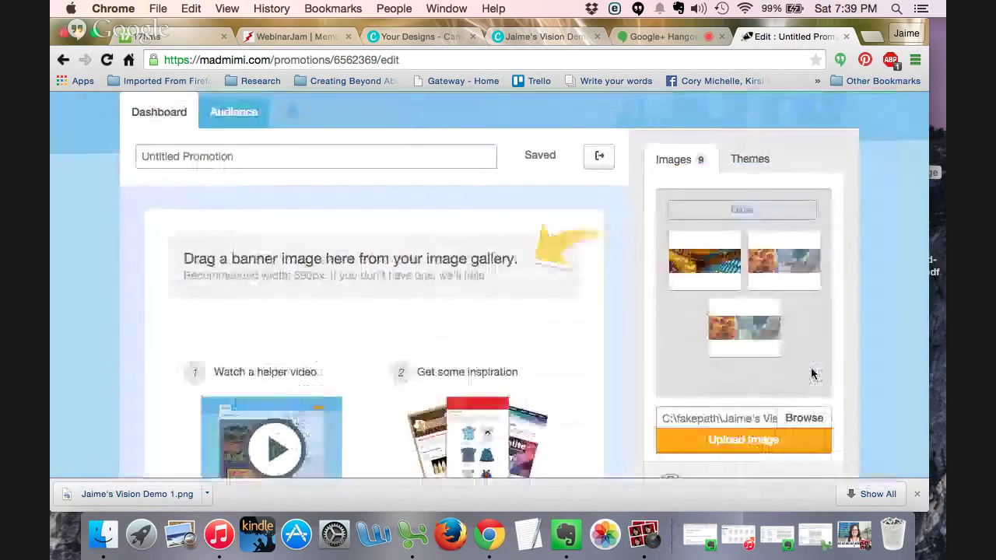
{"action": "left_click", "coordinate": [755, 434]}
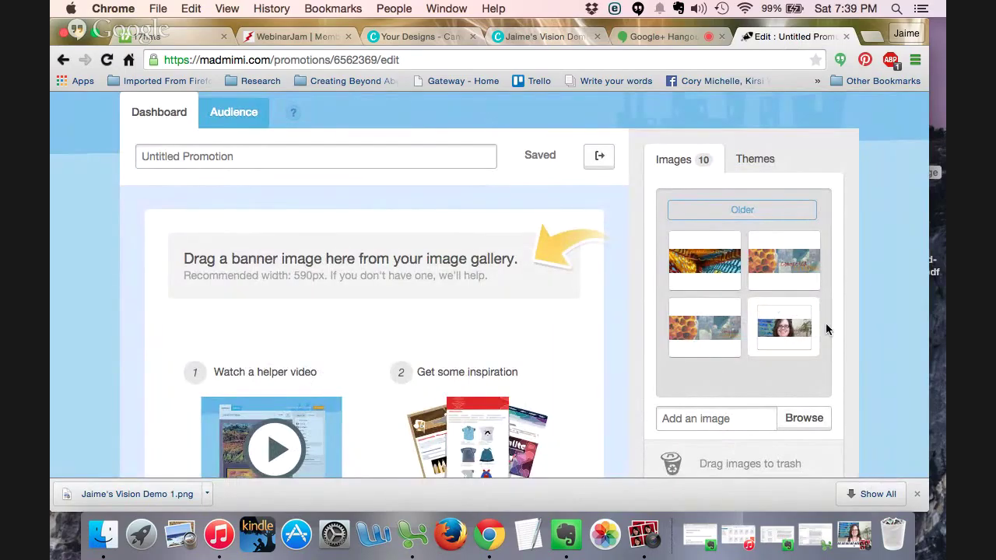
{"action": "left_click_drag", "start_coordinate": [803, 329], "coordinate": [428, 256]}
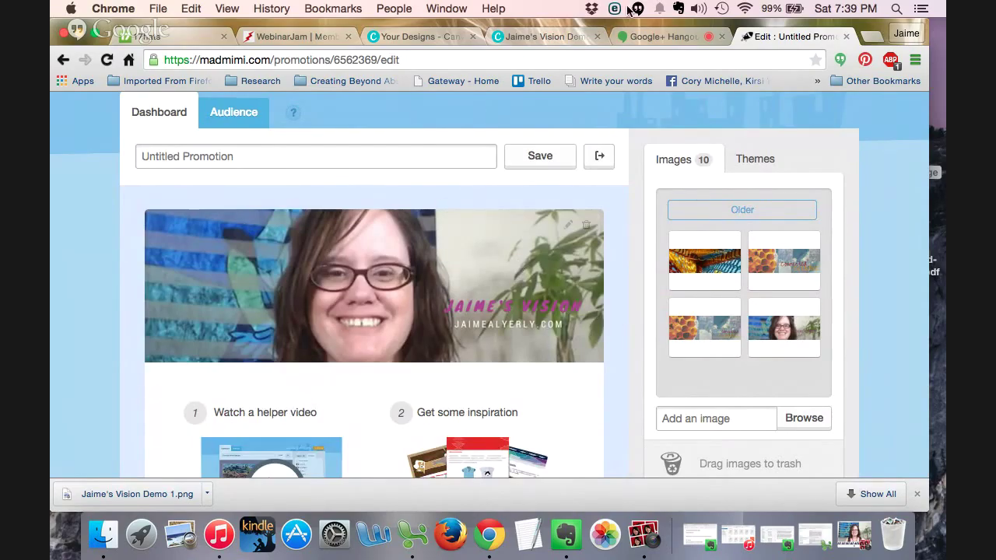
Step: Switch back to the Canva design and duplicate the banner page
{"action": "left_click", "coordinate": [652, 38]}
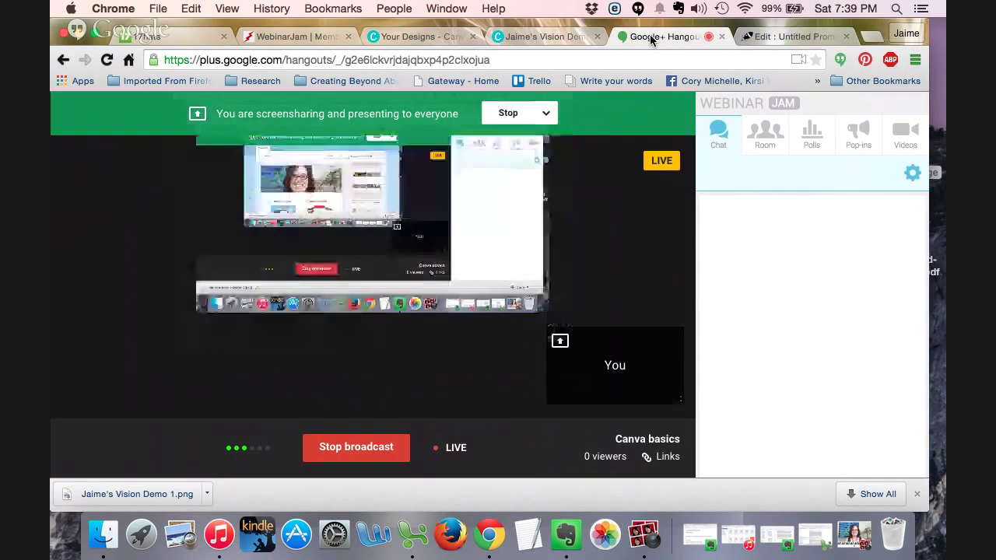
{"action": "left_click", "coordinate": [543, 36]}
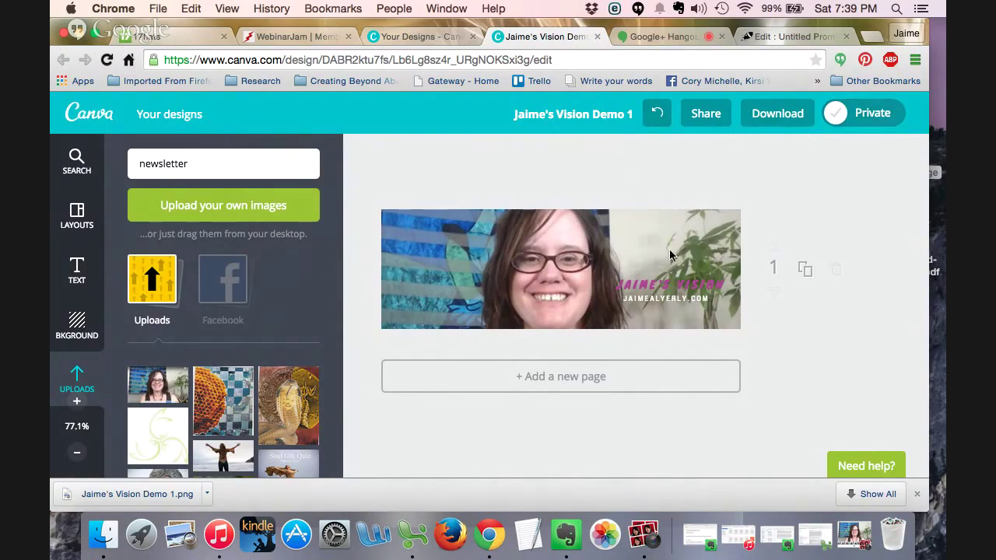
{"action": "left_click", "coordinate": [805, 270]}
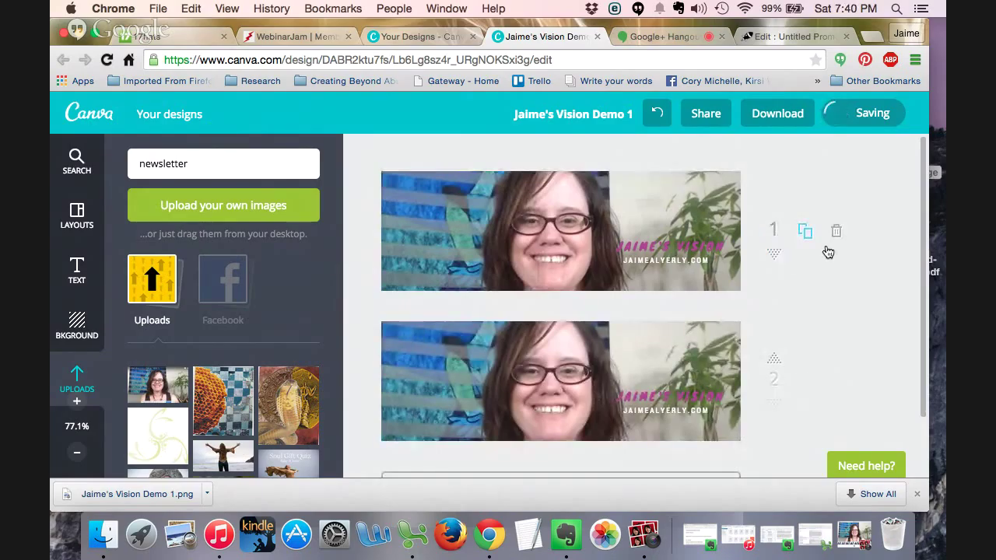
Step: Set the font size of the magenta heading on the second page to 28
{"action": "left_click", "coordinate": [642, 395]}
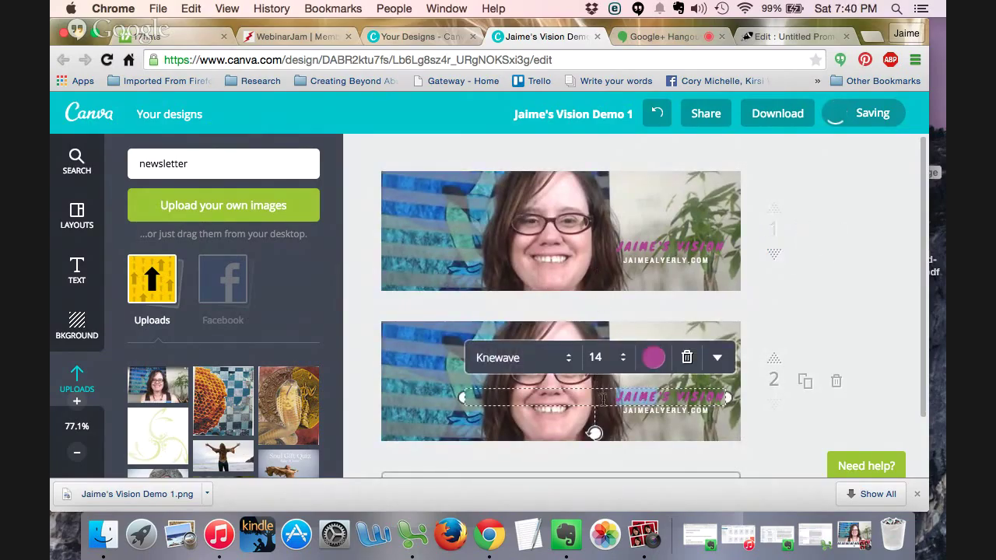
{"action": "left_click_drag", "start_coordinate": [636, 394], "coordinate": [728, 399]}
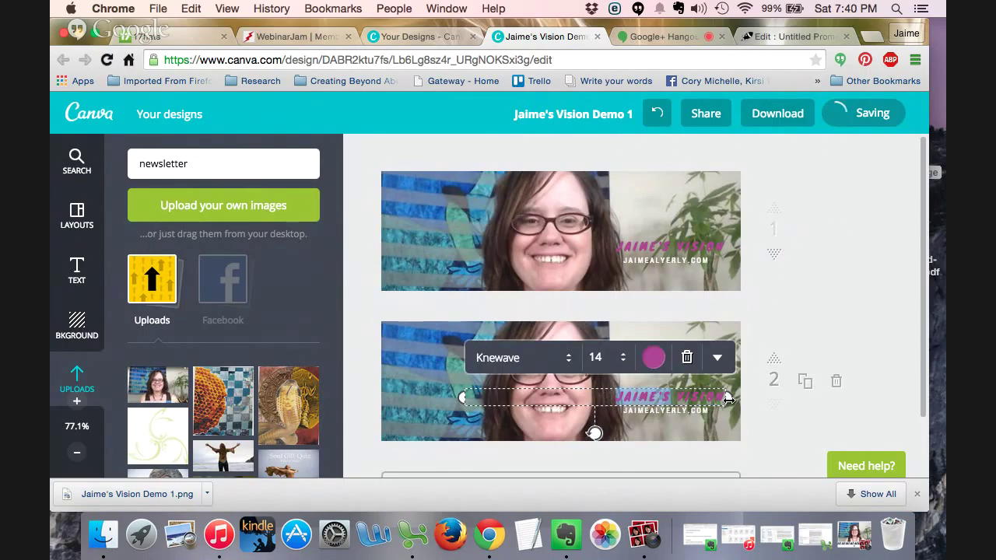
{"action": "left_click", "coordinate": [623, 361]}
{"action": "left_click", "coordinate": [704, 351]}
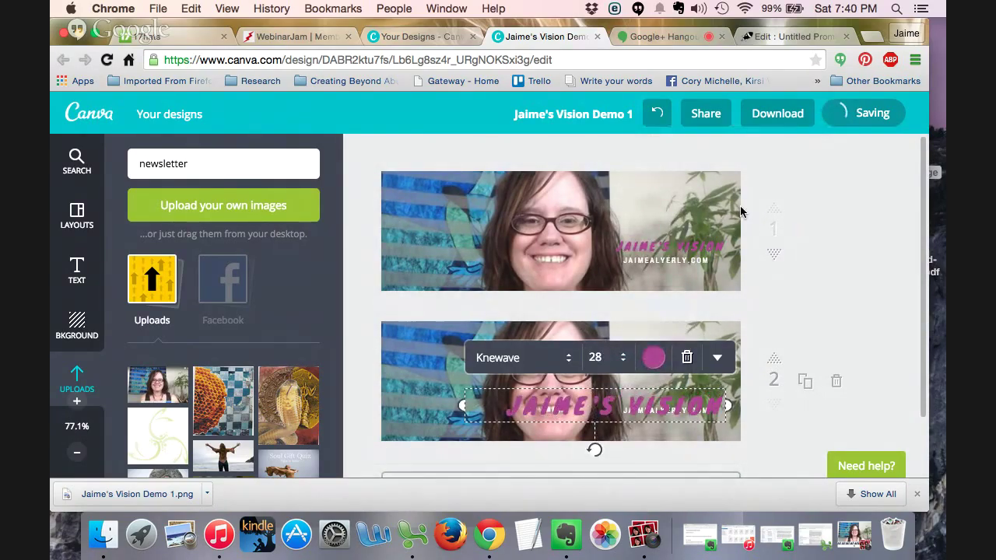
Step: Add a large title text box to the second page and replace its placeholder with "AY!"
{"action": "scroll", "coordinate": [768, 287], "scroll_direction": "down", "scroll_amount": 2}
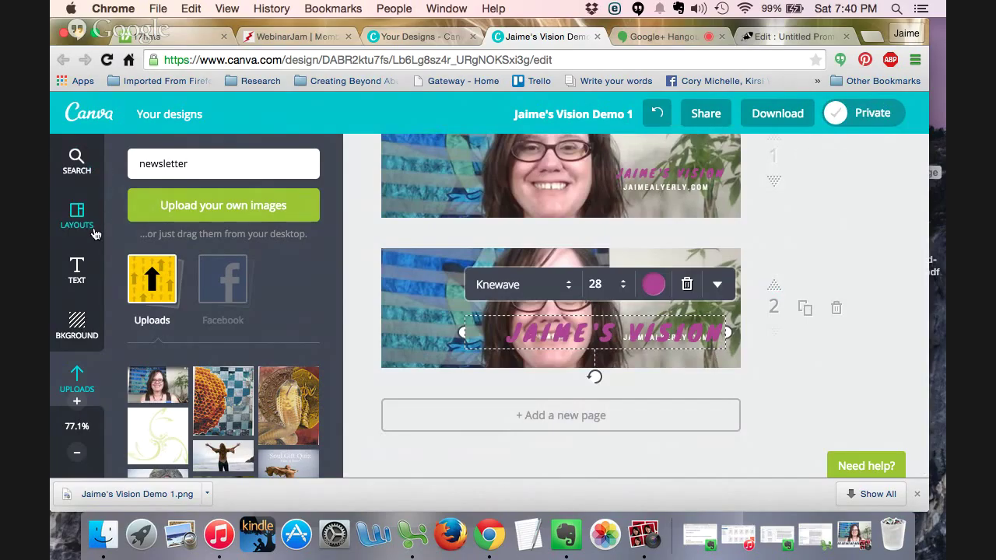
{"action": "left_click", "coordinate": [77, 268]}
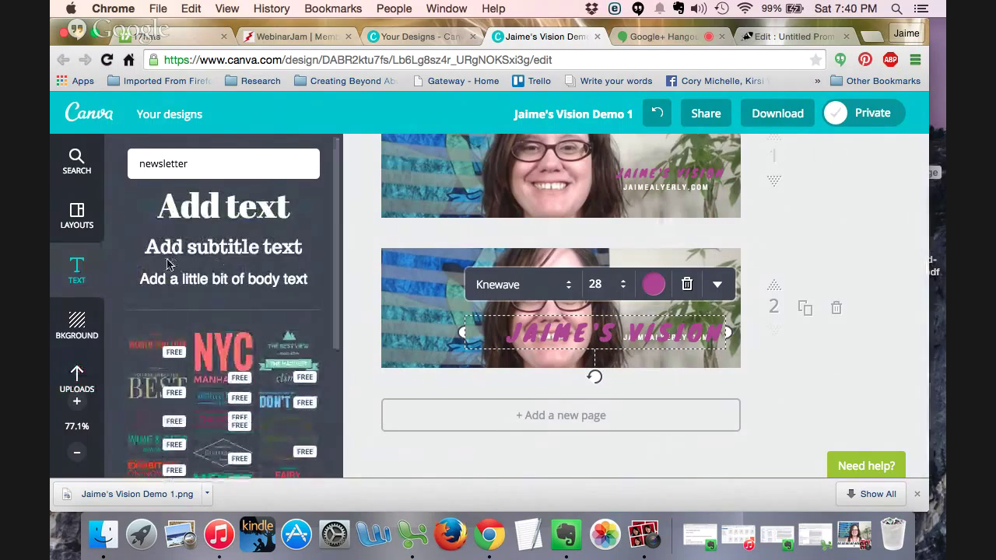
{"action": "left_click", "coordinate": [209, 212]}
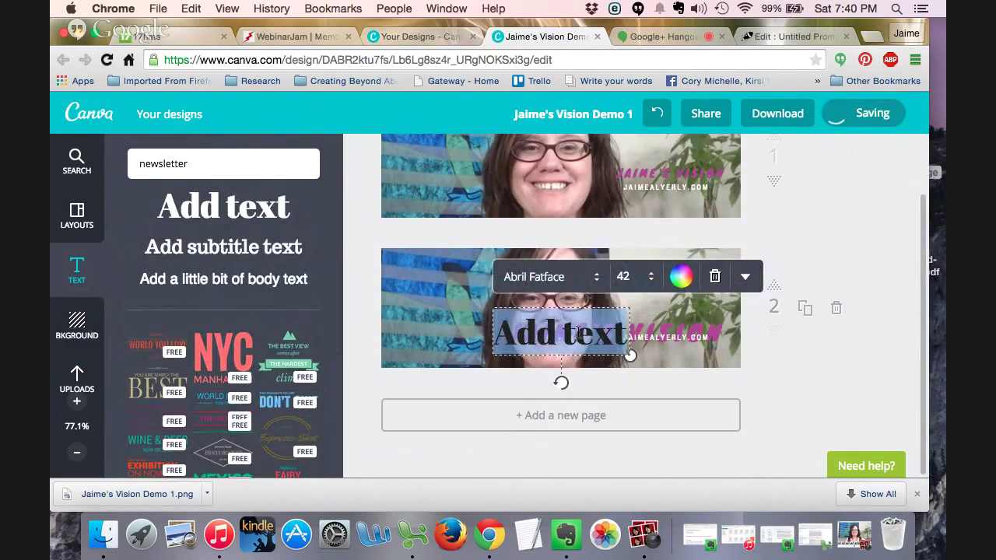
{"action": "key", "text": "BackSpace"}
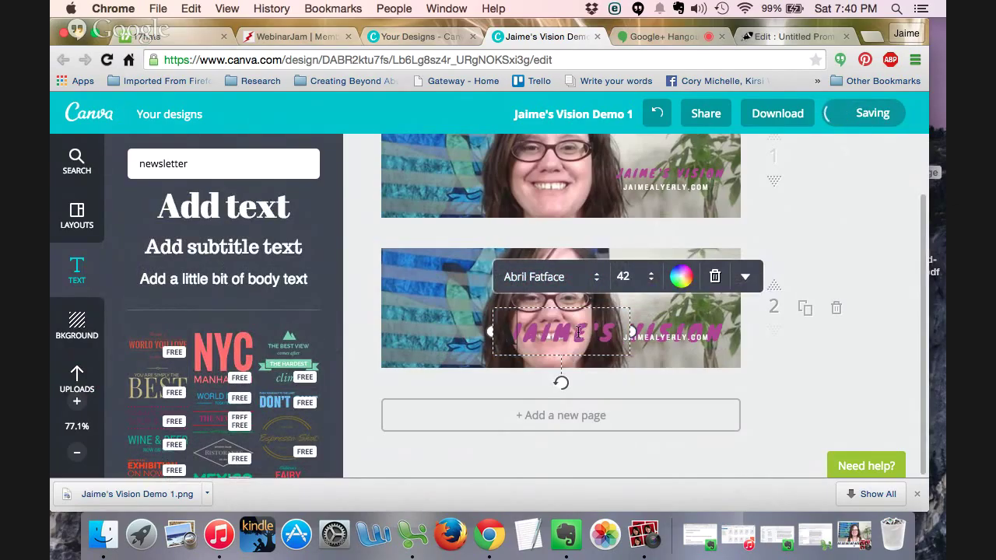
{"action": "type", "text": "JAY!"}
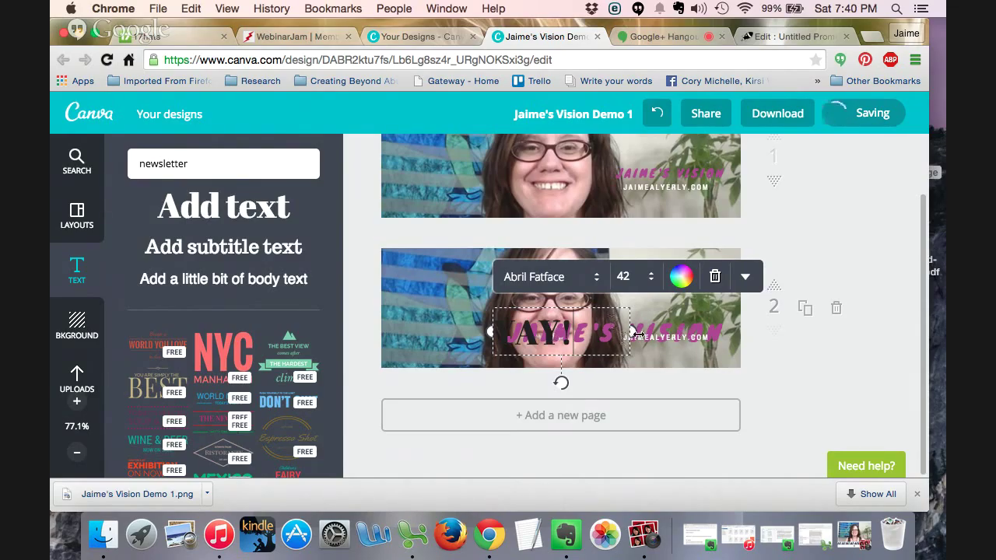
Step: Move the "YAY!" title on the second page onto the blue patterned area beside the face
{"action": "left_click_drag", "start_coordinate": [634, 311], "coordinate": [570, 308]}
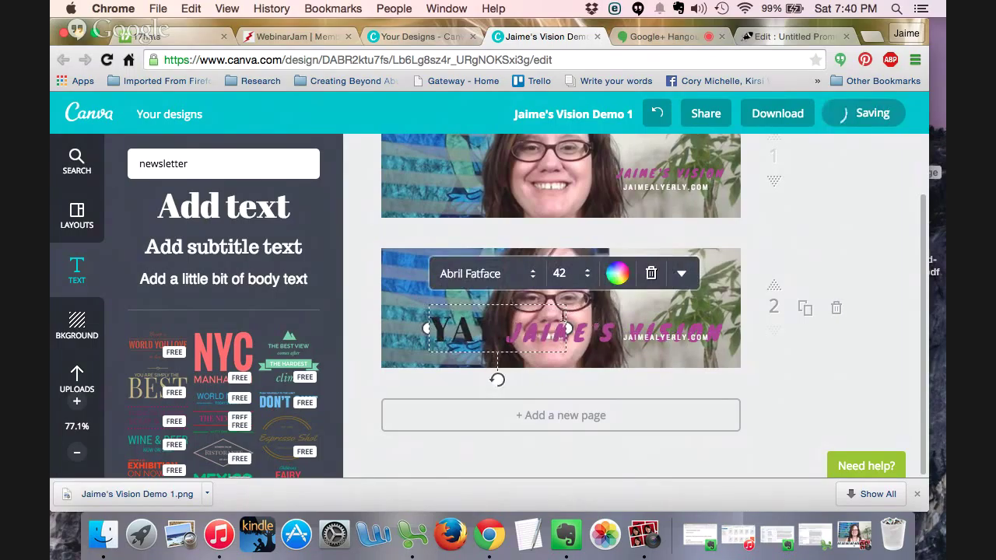
{"action": "left_click_drag", "start_coordinate": [482, 315], "coordinate": [420, 314]}
{"action": "left_click_drag", "start_coordinate": [506, 309], "coordinate": [542, 293]}
{"action": "left_click", "coordinate": [541, 292]}
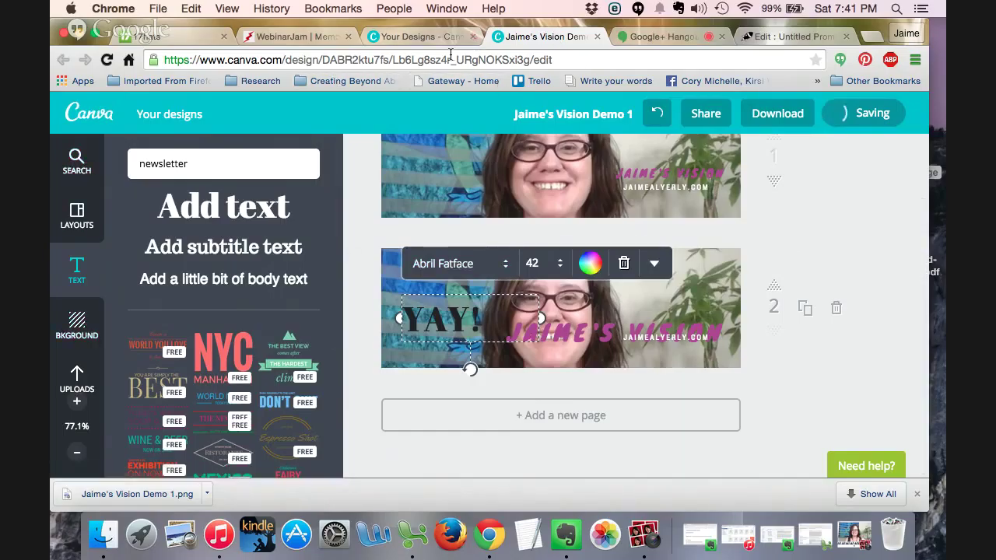
Step: Switch to the Your Designs page and look through the available design types from events to email headers
{"action": "left_click", "coordinate": [424, 36]}
{"action": "left_click", "coordinate": [525, 36]}
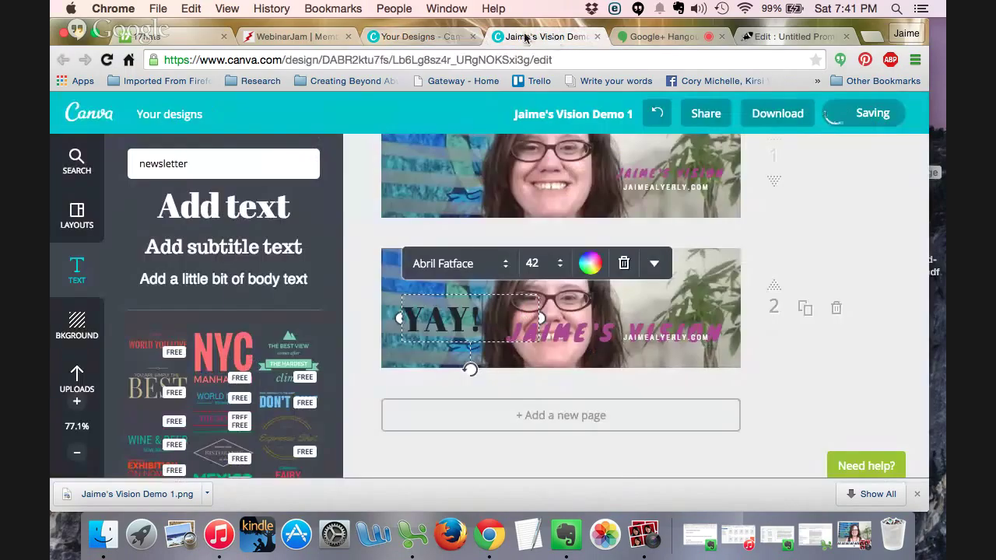
{"action": "left_click", "coordinate": [428, 35]}
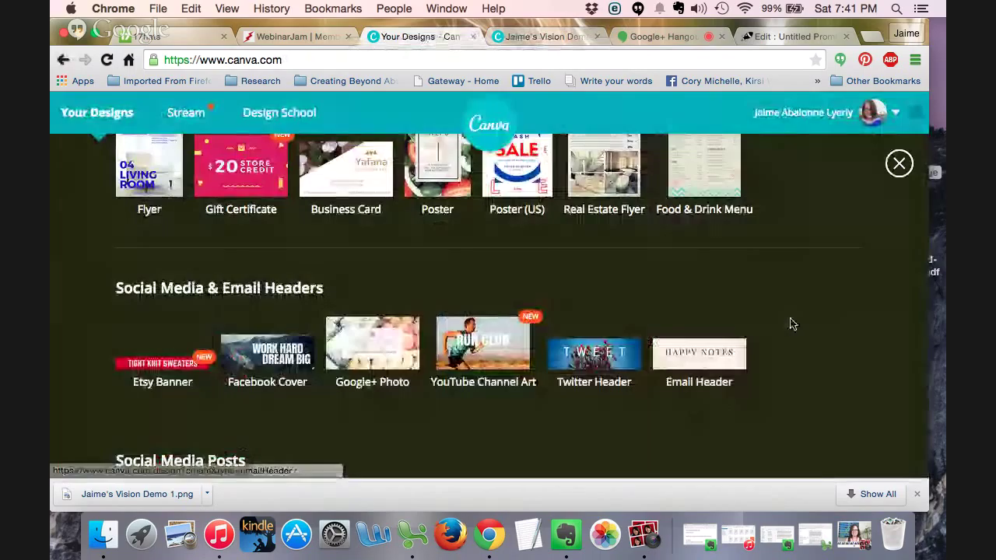
{"action": "scroll", "coordinate": [792, 324], "scroll_direction": "up", "scroll_amount": 2}
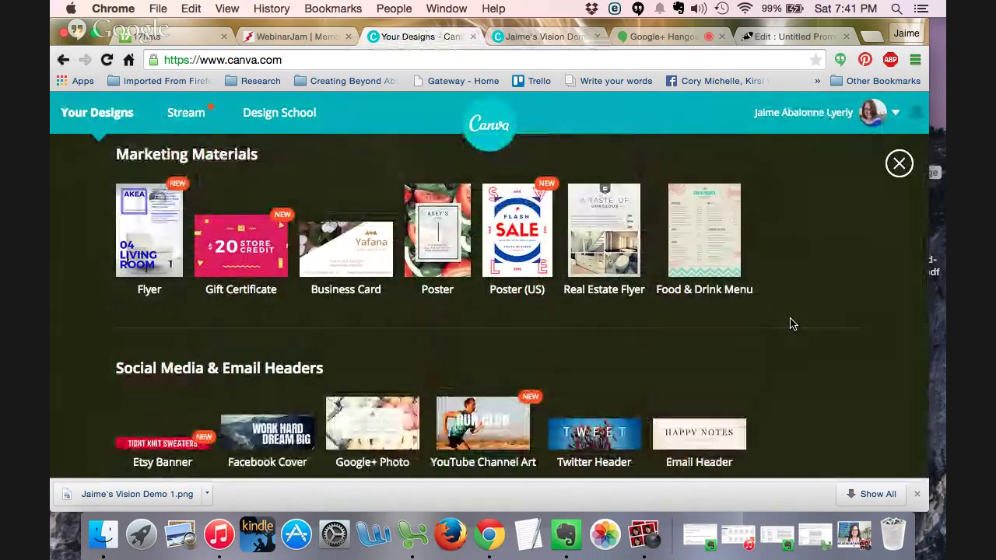
{"action": "scroll", "coordinate": [745, 319], "scroll_direction": "up", "scroll_amount": 6}
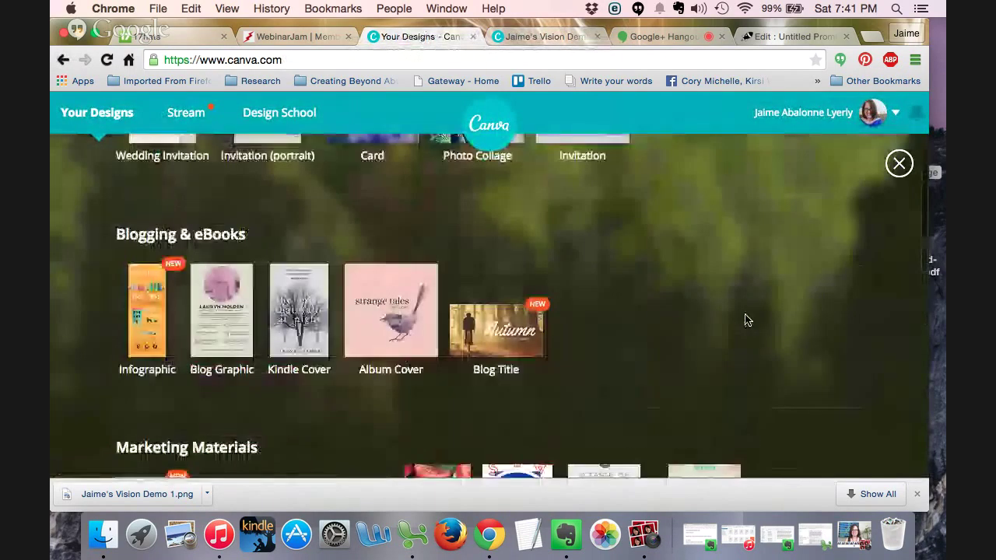
{"action": "scroll", "coordinate": [745, 319], "scroll_direction": "up", "scroll_amount": 5}
{"action": "scroll", "coordinate": [745, 319], "scroll_direction": "down", "scroll_amount": 2}
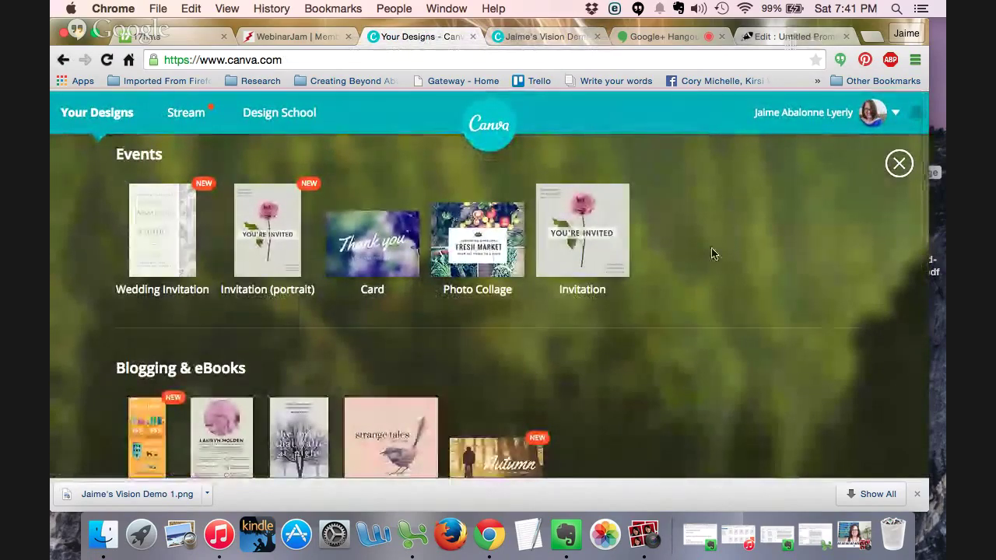
{"action": "scroll", "coordinate": [714, 253], "scroll_direction": "down", "scroll_amount": 3}
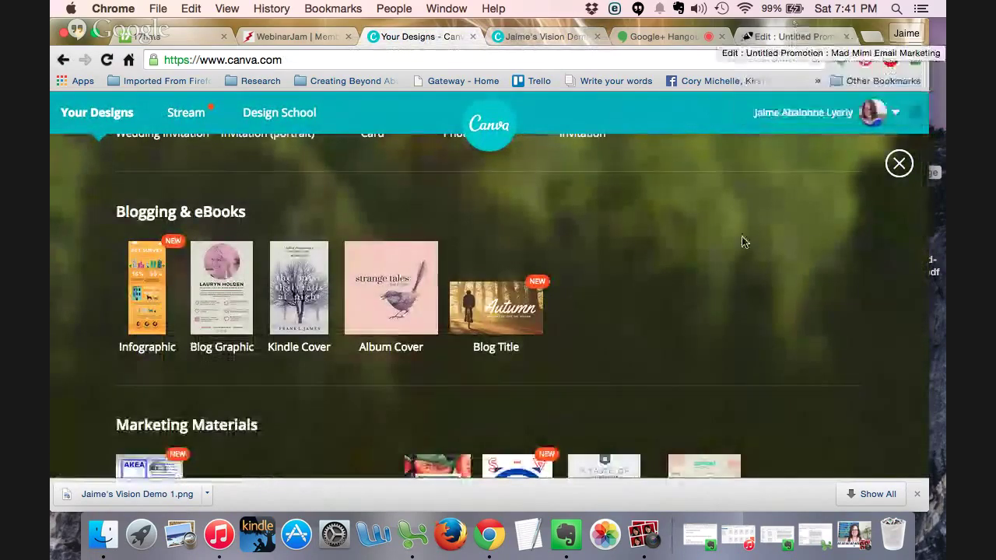
{"action": "scroll", "coordinate": [742, 242], "scroll_direction": "down", "scroll_amount": 3}
{"action": "scroll", "coordinate": [741, 241], "scroll_direction": "up", "scroll_amount": 5}
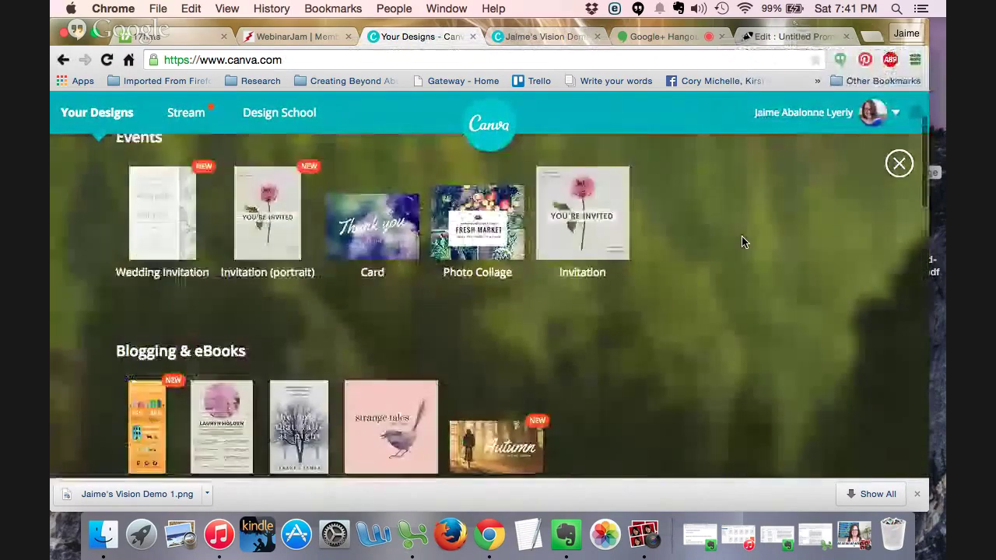
{"action": "scroll", "coordinate": [741, 242], "scroll_direction": "up", "scroll_amount": 2}
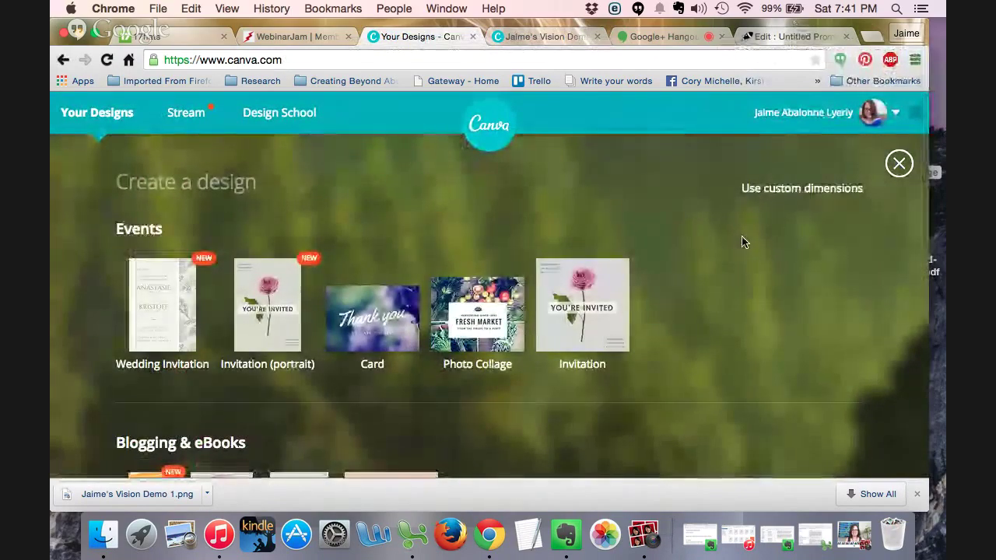
{"action": "scroll", "coordinate": [741, 242], "scroll_direction": "down", "scroll_amount": 4}
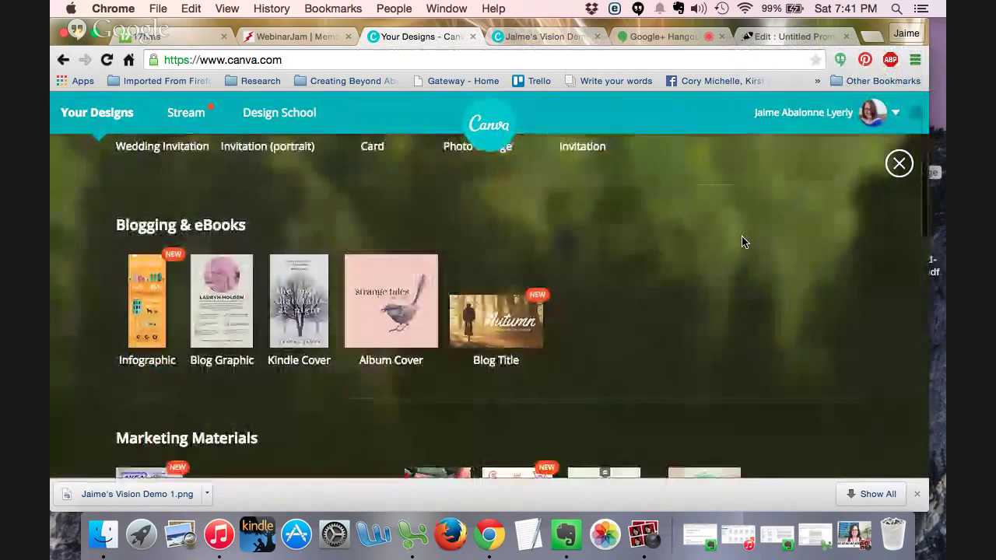
{"action": "scroll", "coordinate": [741, 242], "scroll_direction": "up", "scroll_amount": 4}
Step: Create a blank design with custom dimensions of 590 x 200 px and close it
{"action": "left_click", "coordinate": [811, 189]}
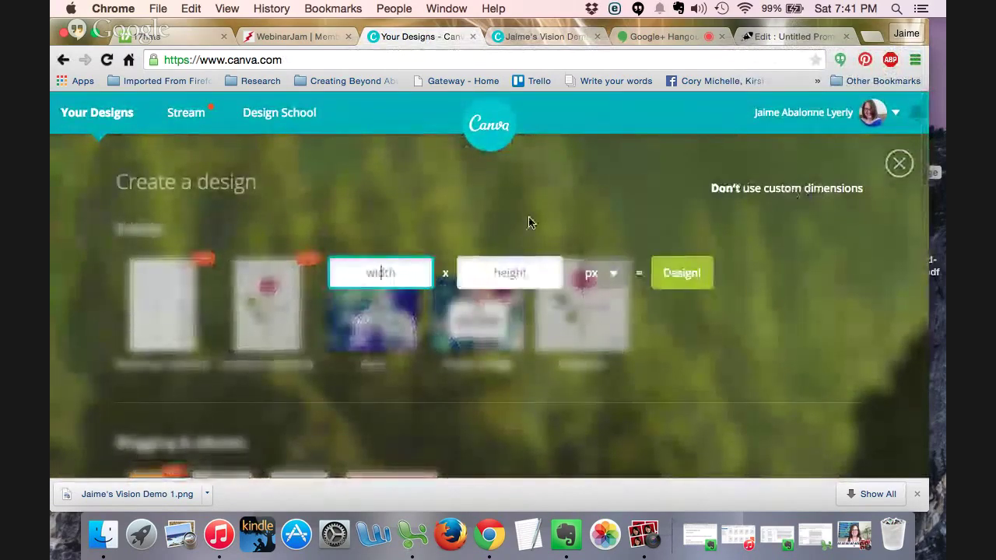
{"action": "type", "text": "590"}
{"action": "key", "text": "Tab"}
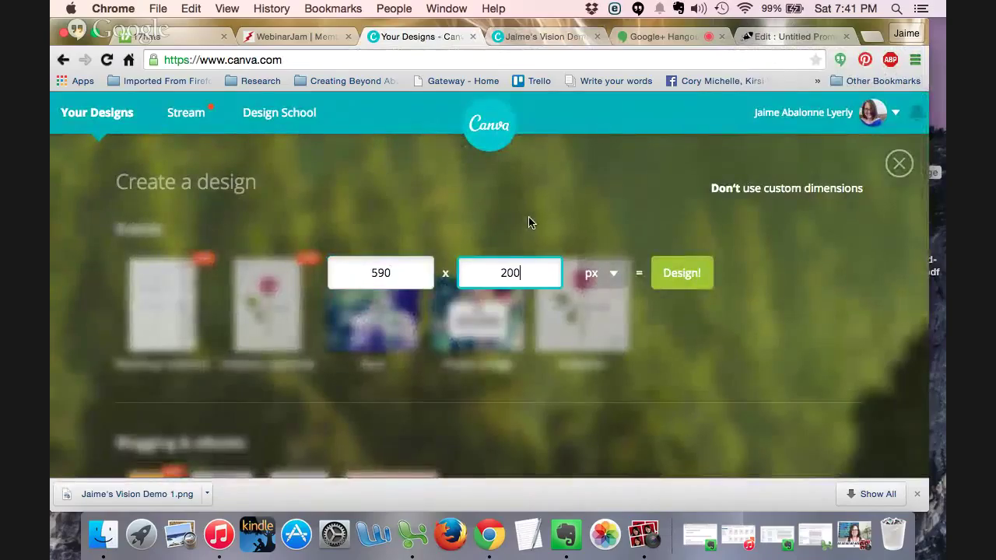
{"action": "left_click", "coordinate": [678, 289]}
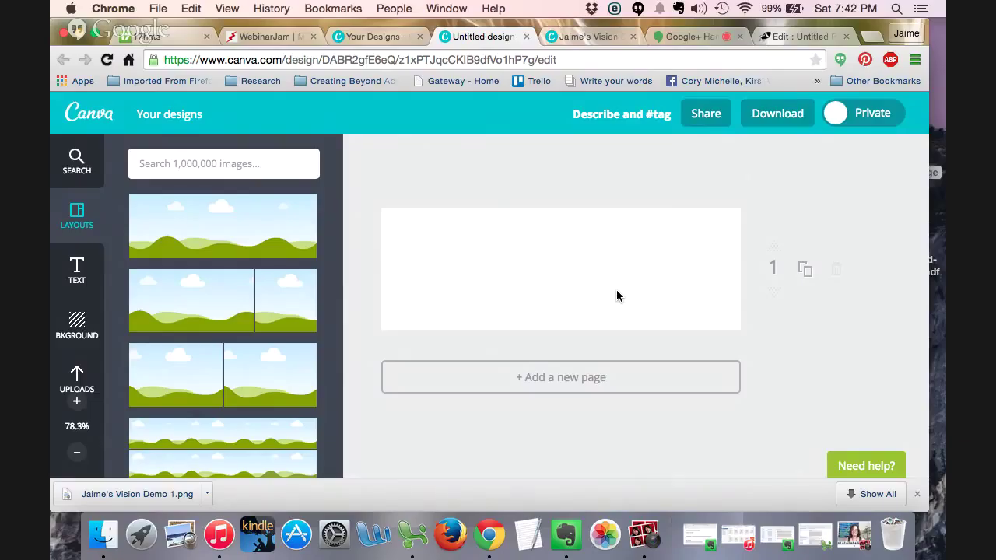
{"action": "left_click", "coordinate": [527, 36]}
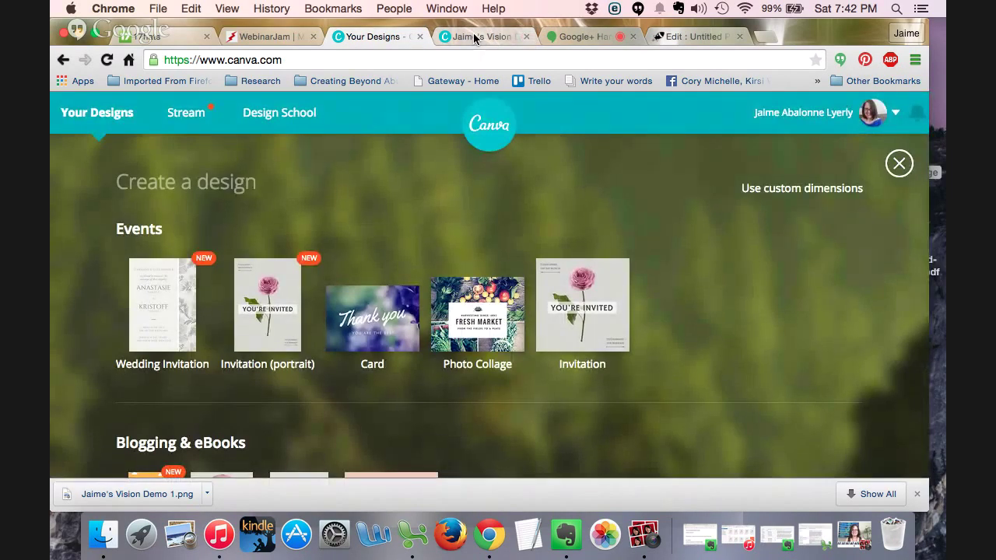
Step: Check the banner design again and collapse the full list of design types on the Your Designs page
{"action": "left_click", "coordinate": [476, 38]}
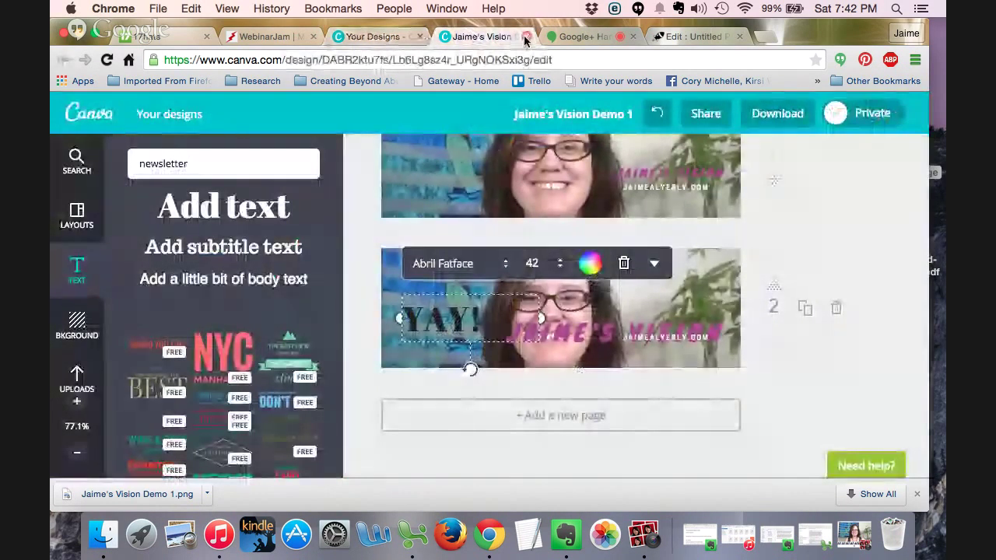
{"action": "left_click", "coordinate": [525, 37]}
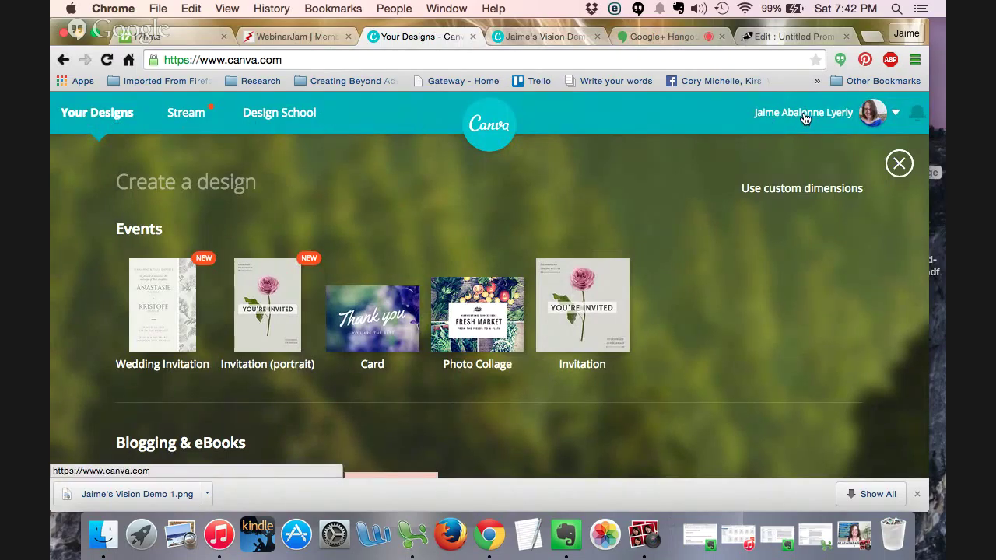
{"action": "left_click", "coordinate": [900, 165]}
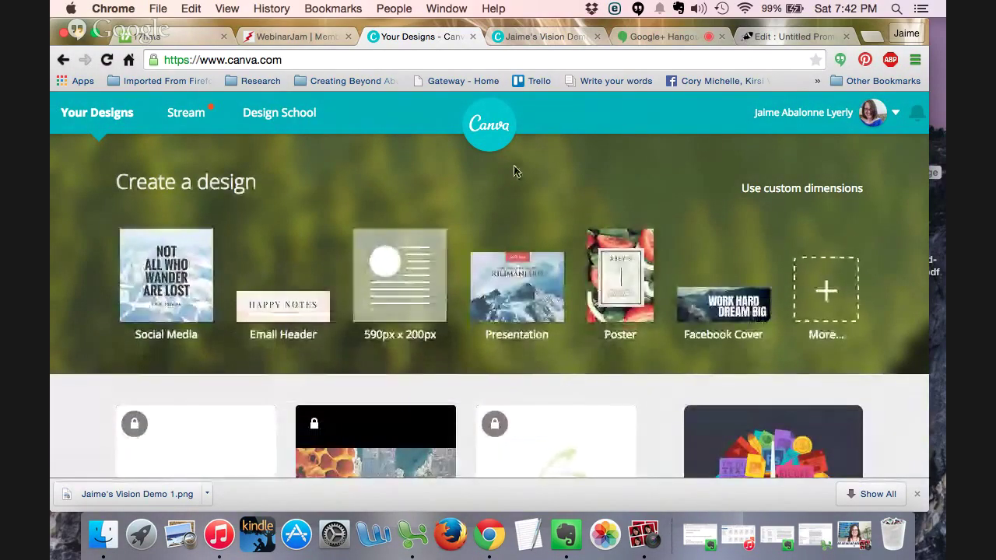
Step: Browse the saved designs and examine how the same artwork is reused across them
{"action": "scroll", "coordinate": [513, 171], "scroll_direction": "down", "scroll_amount": 3}
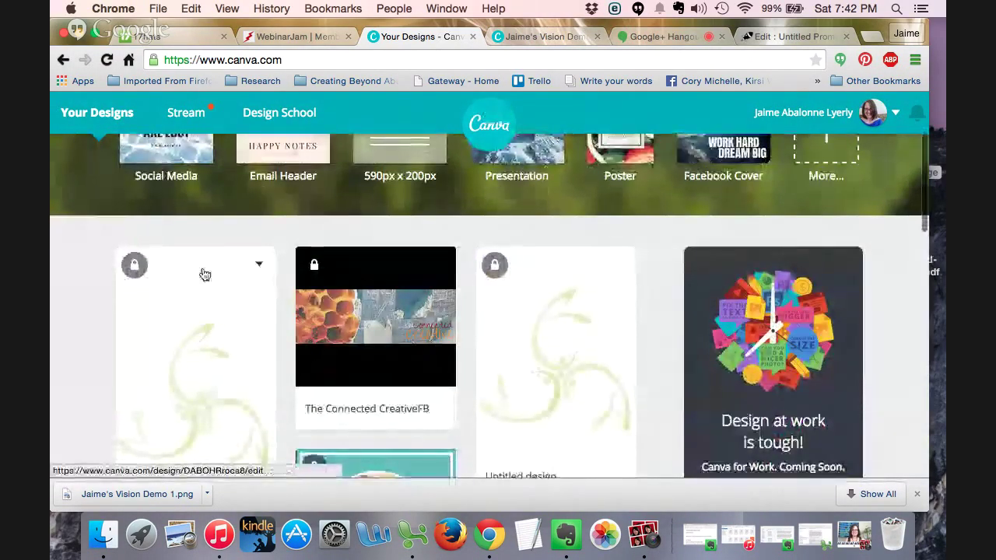
{"action": "scroll", "coordinate": [282, 268], "scroll_direction": "up", "scroll_amount": 1}
{"action": "scroll", "coordinate": [282, 268], "scroll_direction": "up", "scroll_amount": 3}
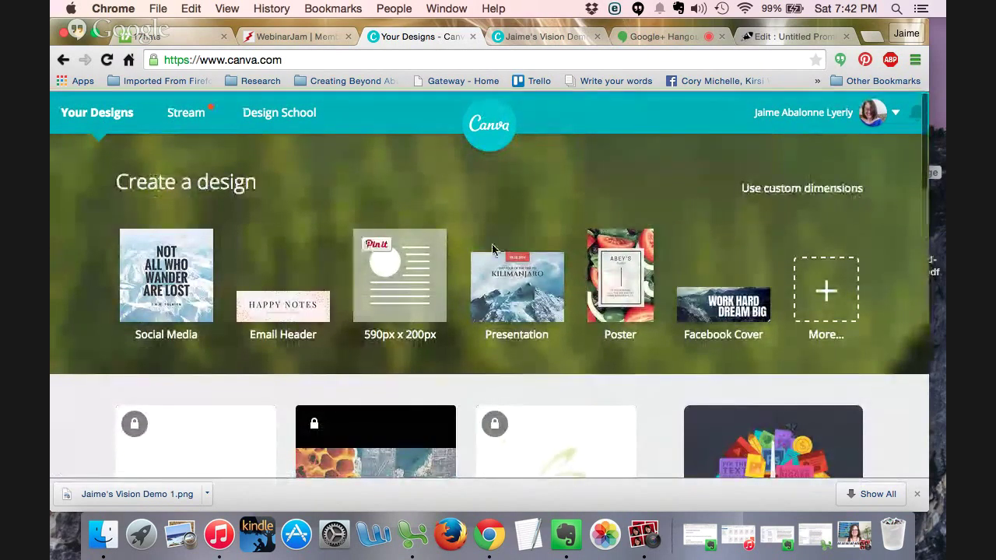
{"action": "scroll", "coordinate": [493, 251], "scroll_direction": "down", "scroll_amount": 3}
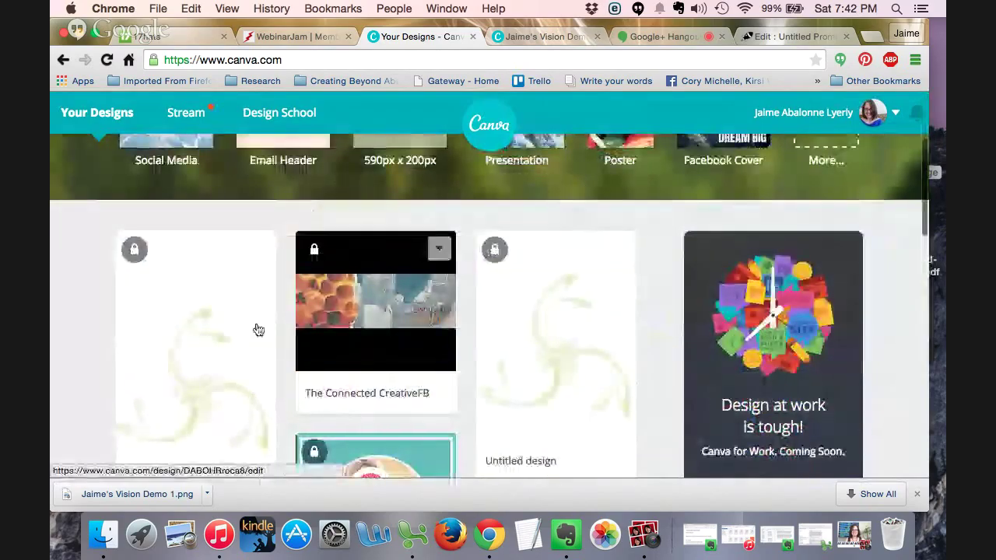
{"action": "scroll", "coordinate": [231, 225], "scroll_direction": "down", "scroll_amount": 1}
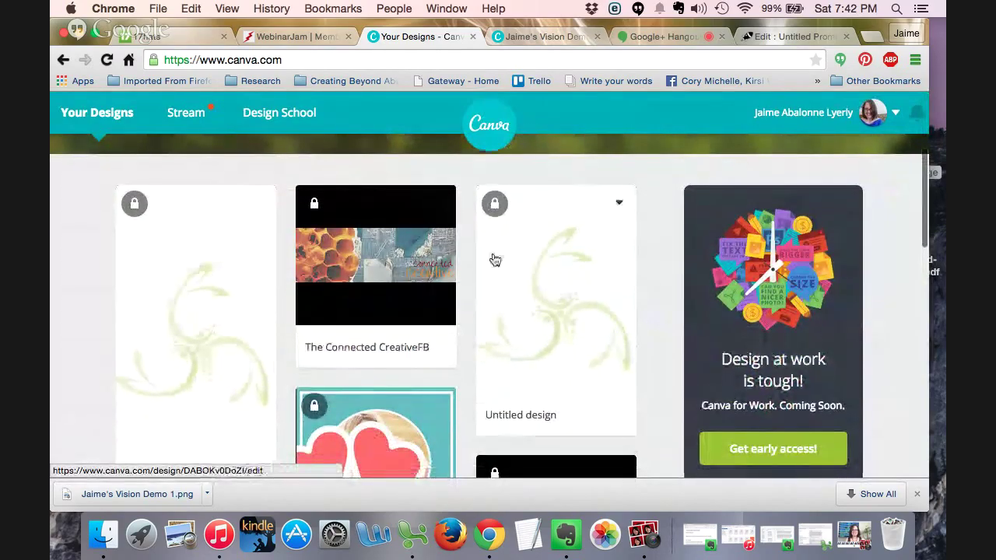
{"action": "scroll", "coordinate": [492, 260], "scroll_direction": "down", "scroll_amount": 5}
{"action": "scroll", "coordinate": [334, 252], "scroll_direction": "down", "scroll_amount": 1}
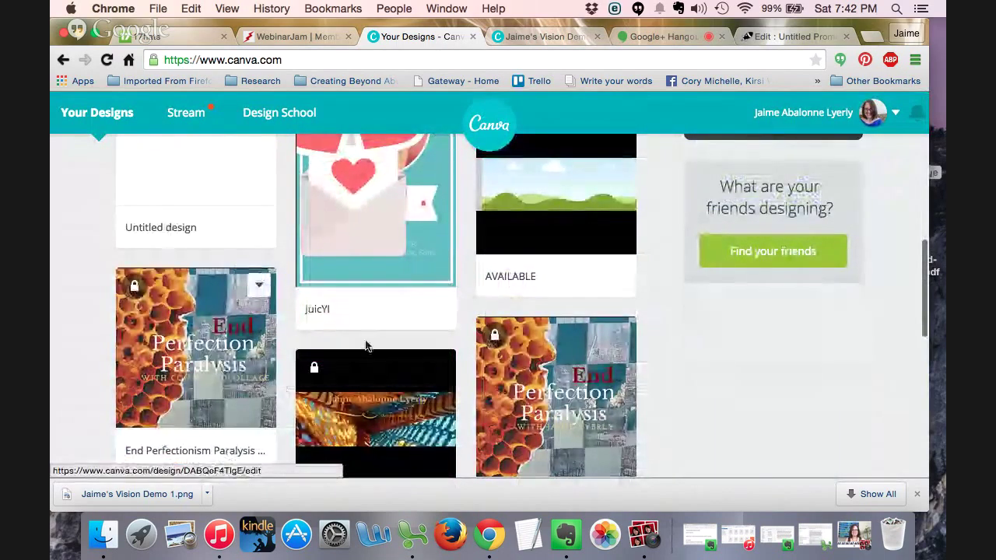
{"action": "scroll", "coordinate": [339, 317], "scroll_direction": "down", "scroll_amount": 1}
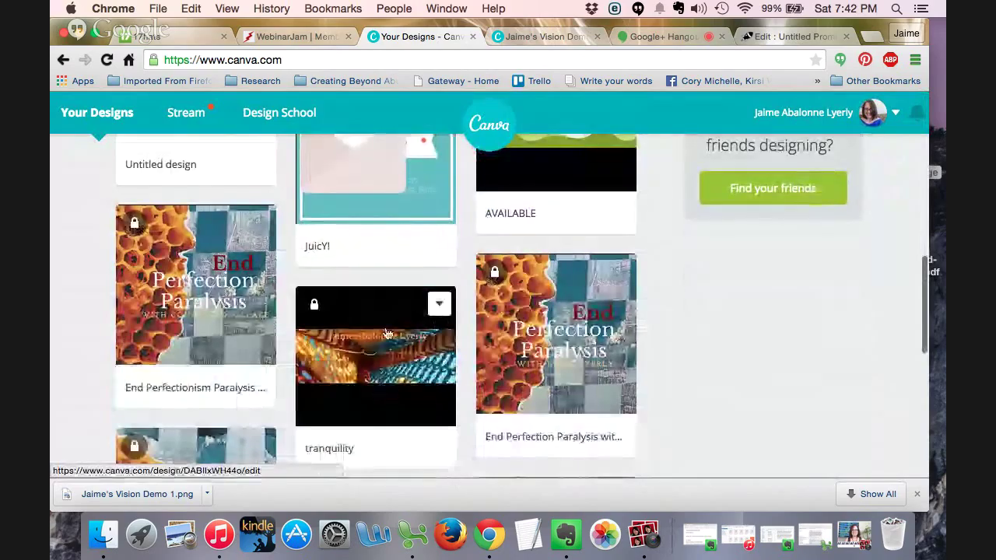
{"action": "scroll", "coordinate": [258, 378], "scroll_direction": "down", "scroll_amount": 5}
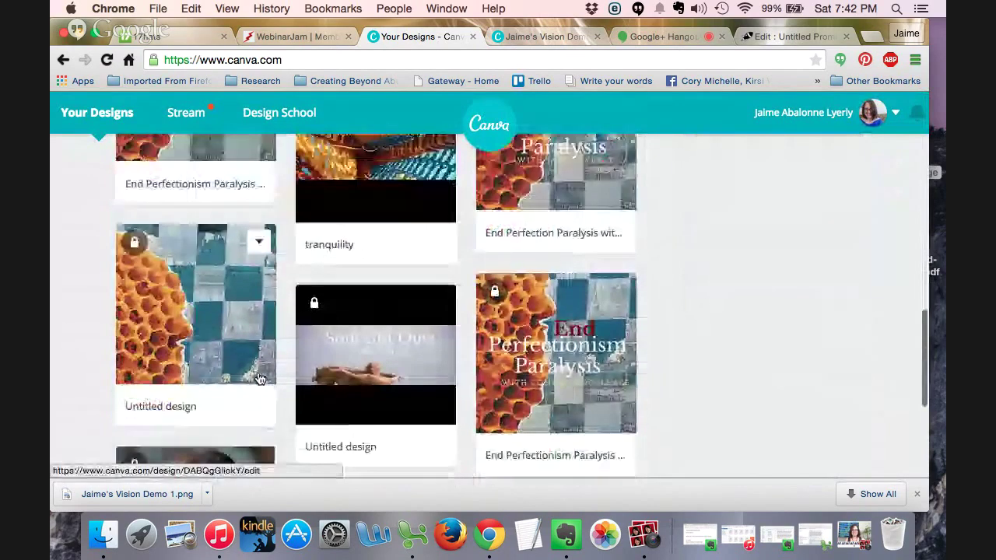
{"action": "scroll", "coordinate": [258, 378], "scroll_direction": "down", "scroll_amount": 3}
{"action": "scroll", "coordinate": [260, 381], "scroll_direction": "up", "scroll_amount": 3}
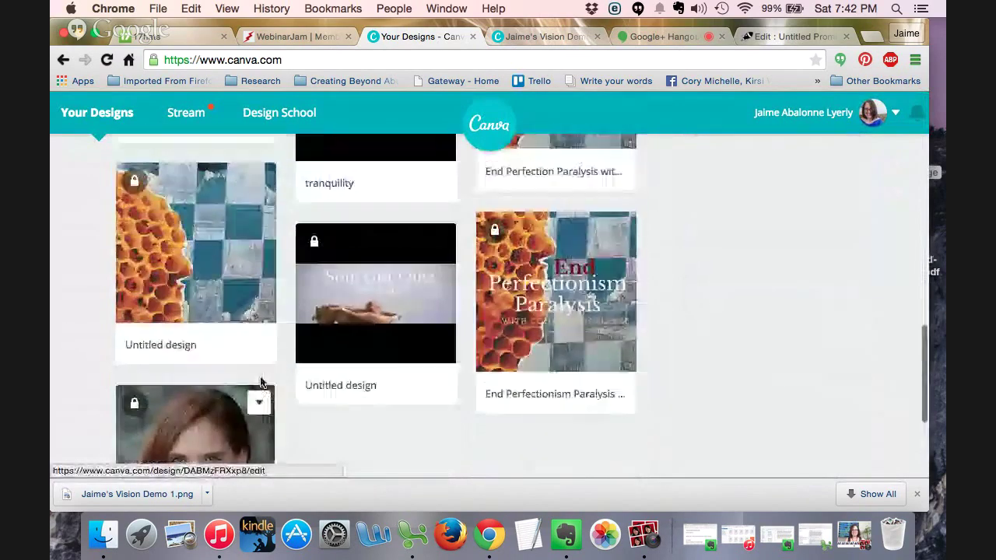
{"action": "scroll", "coordinate": [413, 344], "scroll_direction": "up", "scroll_amount": 4}
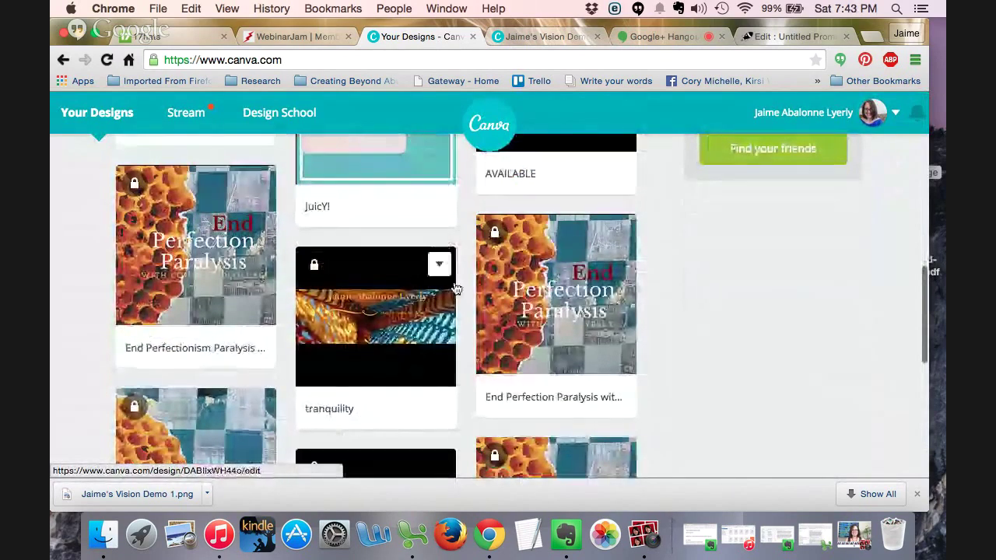
{"action": "scroll", "coordinate": [577, 288], "scroll_direction": "down", "scroll_amount": 5}
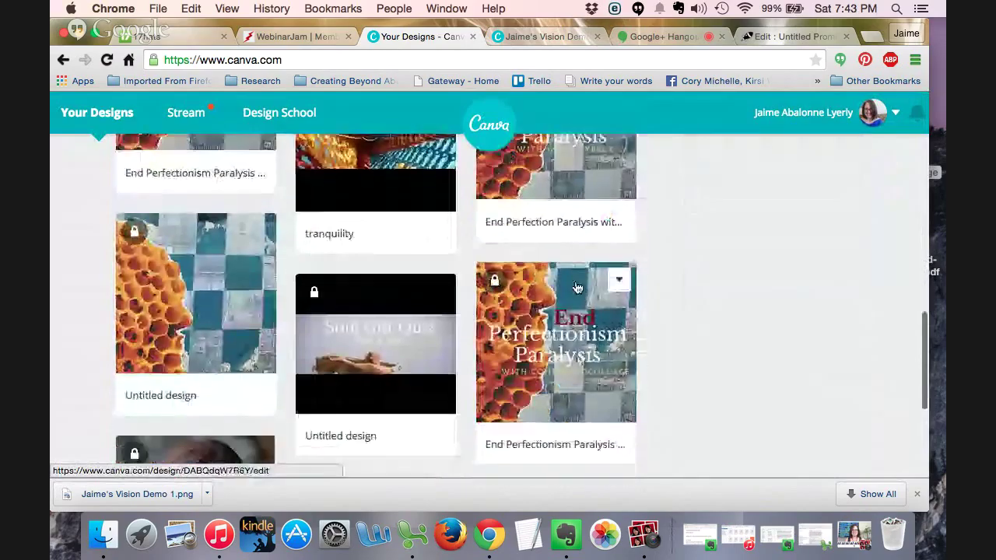
{"action": "scroll", "coordinate": [577, 288], "scroll_direction": "up", "scroll_amount": 1}
{"action": "scroll", "coordinate": [577, 288], "scroll_direction": "up", "scroll_amount": 5}
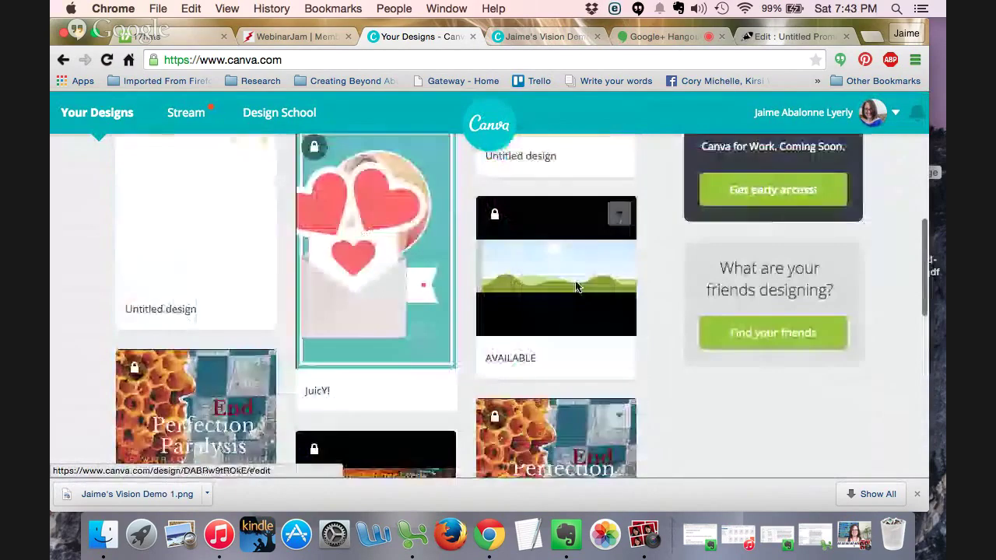
{"action": "scroll", "coordinate": [577, 288], "scroll_direction": "down", "scroll_amount": 1}
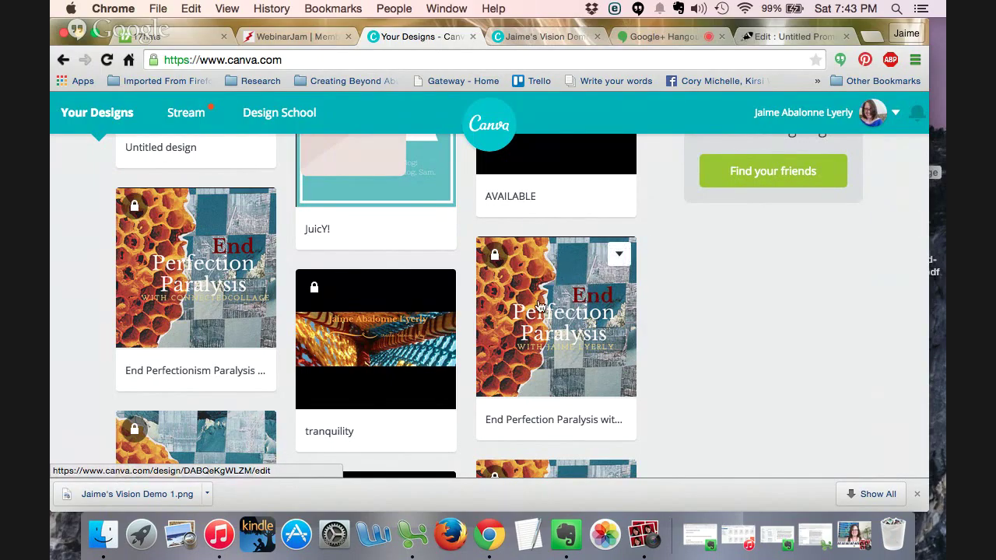
{"action": "scroll", "coordinate": [469, 263], "scroll_direction": "up", "scroll_amount": 5}
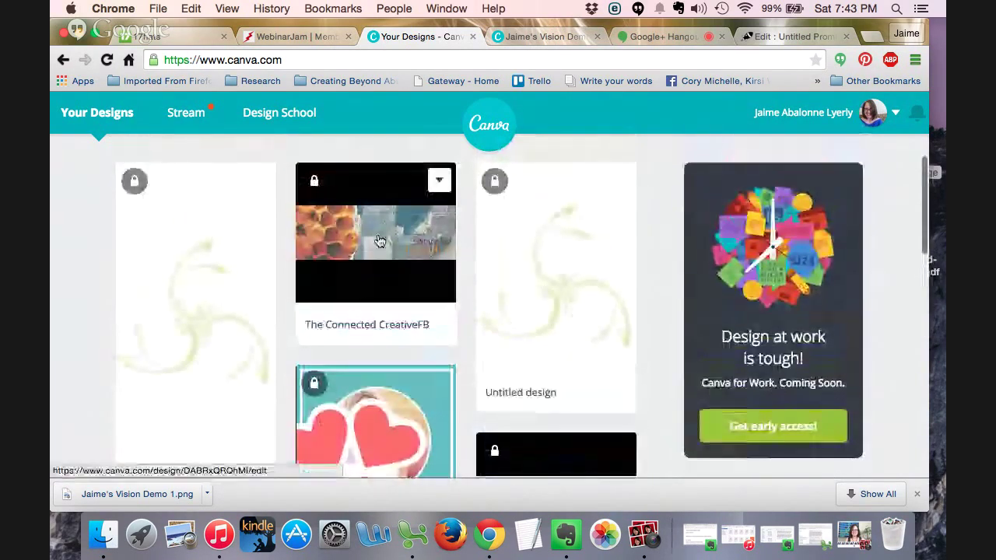
Step: Open "The Connected CreativeFB" design and compare it with the saved "End Perfection Paralysis" designs
{"action": "left_click", "coordinate": [379, 224]}
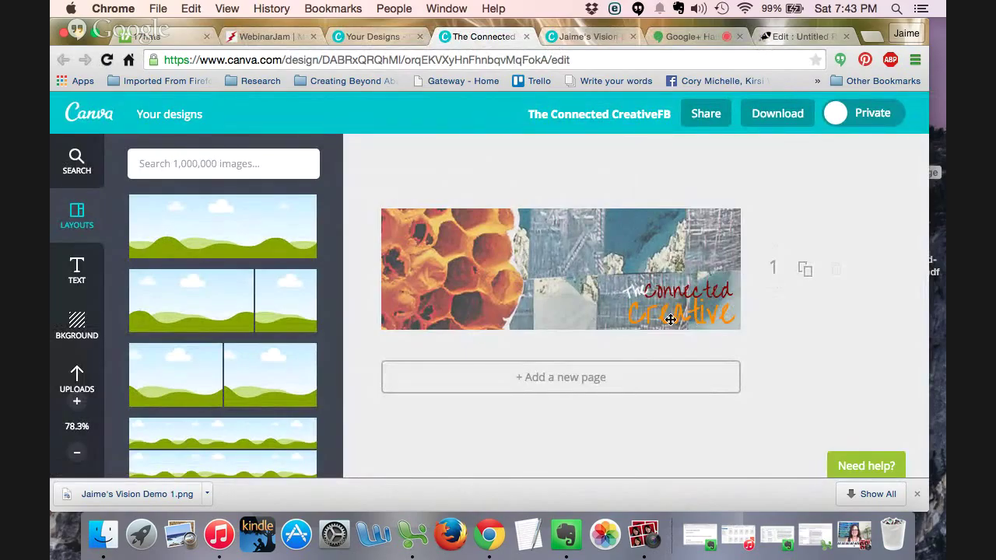
{"action": "left_click", "coordinate": [358, 38]}
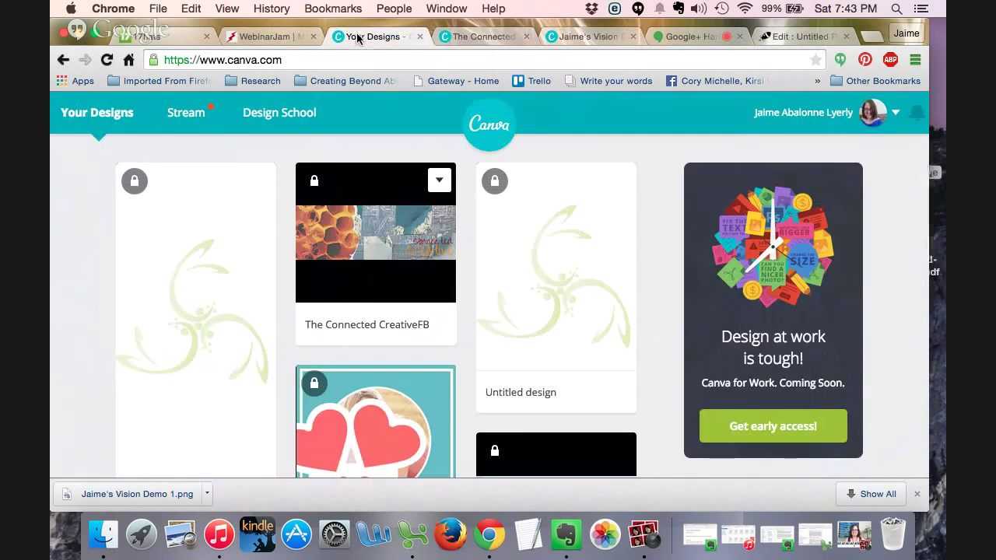
{"action": "scroll", "coordinate": [471, 291], "scroll_direction": "down", "scroll_amount": 5}
{"action": "scroll", "coordinate": [471, 293], "scroll_direction": "down", "scroll_amount": 2}
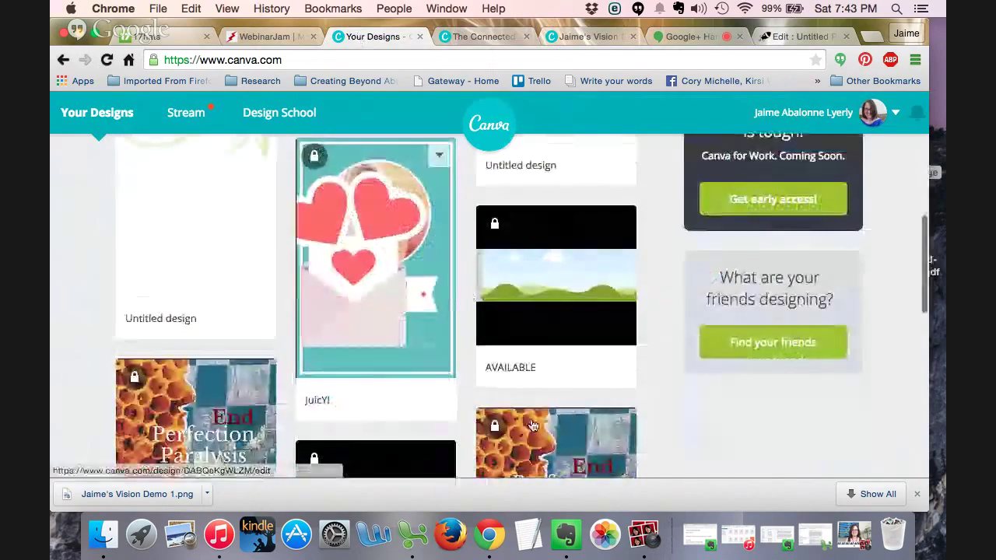
{"action": "left_click", "coordinate": [476, 36]}
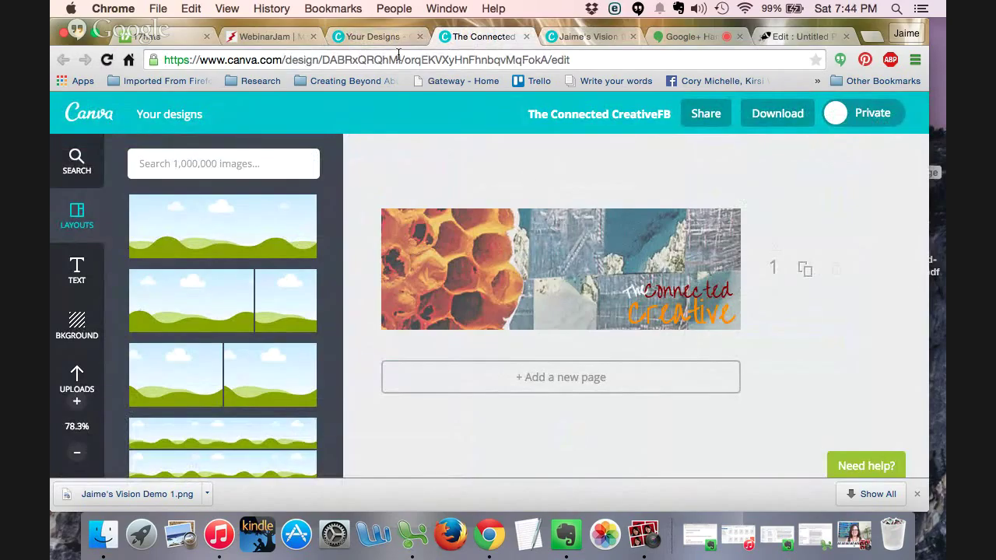
Step: Return to the Your Designs page and open Canva's Design School from there
{"action": "left_click", "coordinate": [377, 37]}
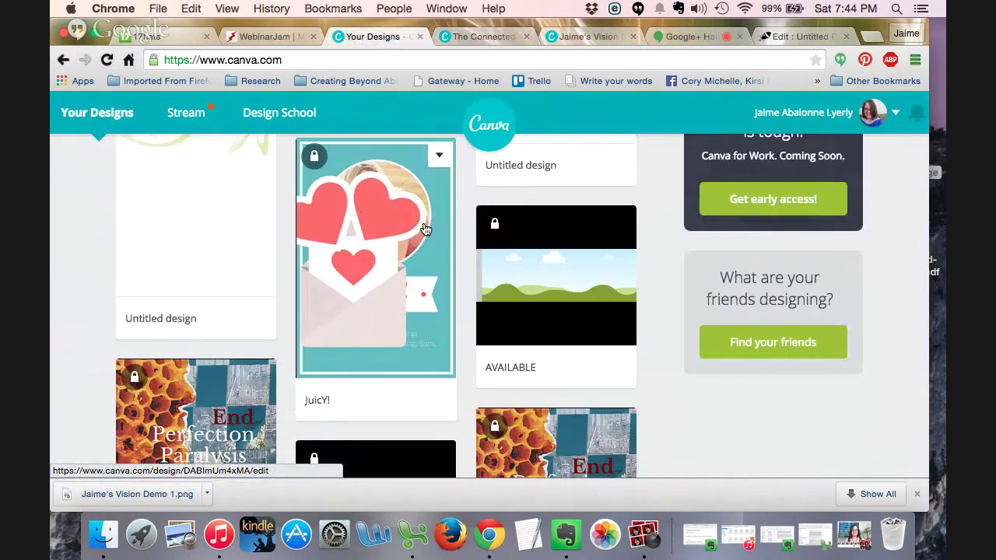
{"action": "scroll", "coordinate": [425, 229], "scroll_direction": "up", "scroll_amount": 10}
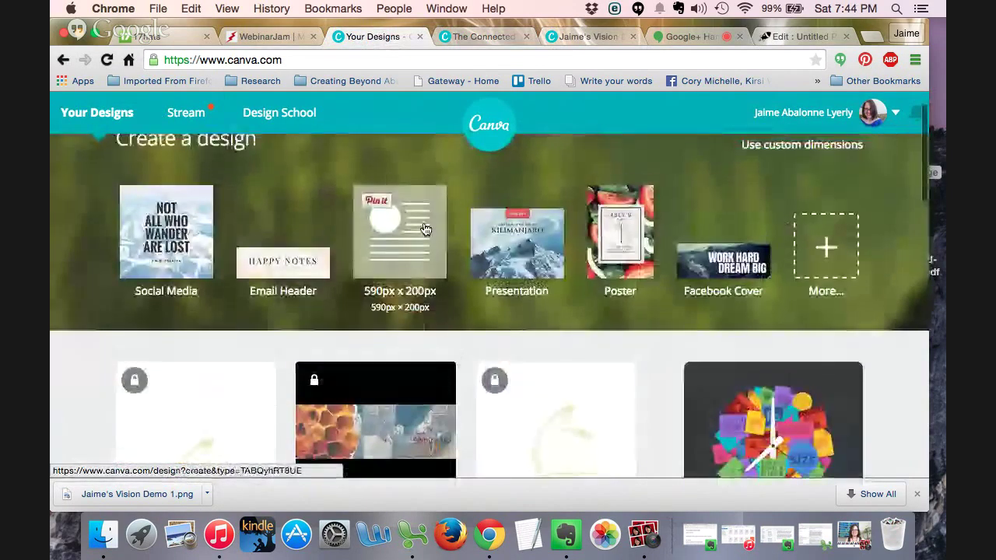
{"action": "scroll", "coordinate": [425, 228], "scroll_direction": "down", "scroll_amount": 3}
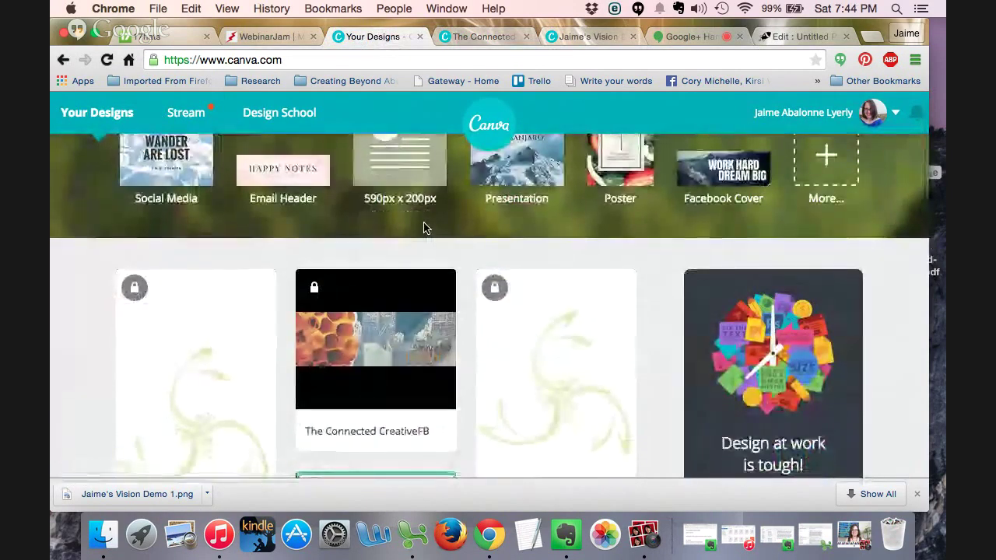
{"action": "scroll", "coordinate": [425, 229], "scroll_direction": "up", "scroll_amount": 4}
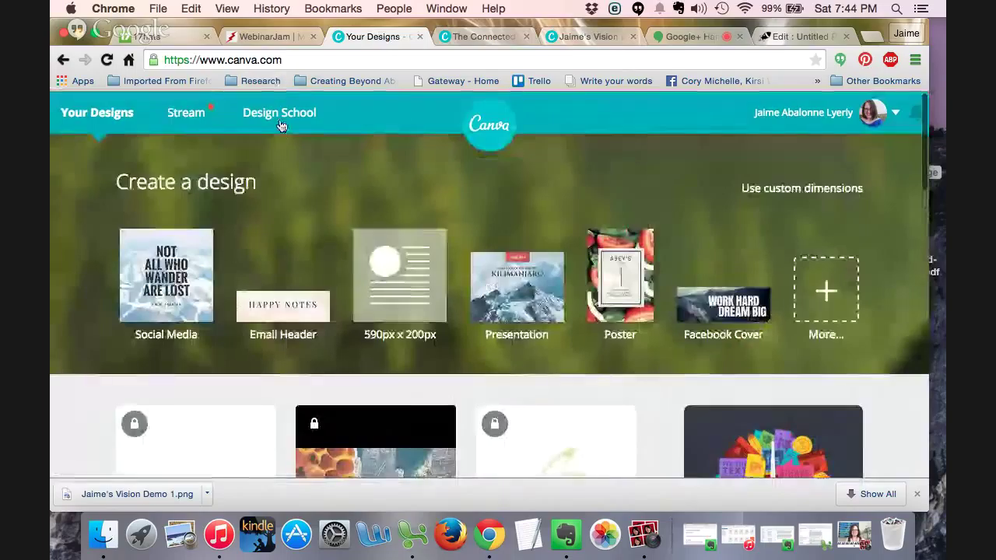
{"action": "left_click", "coordinate": [279, 115]}
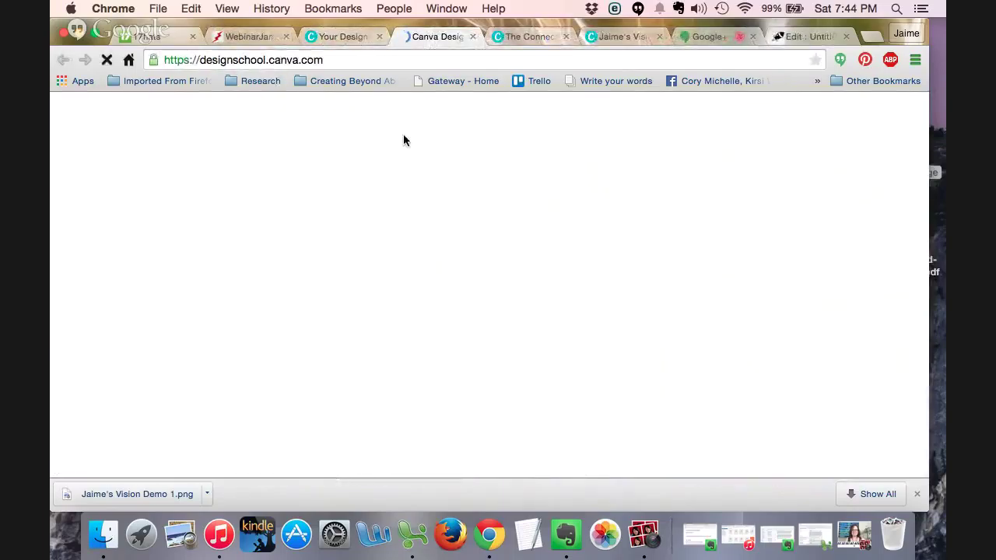
{"action": "left_click", "coordinate": [357, 38]}
{"action": "left_click", "coordinate": [431, 39]}
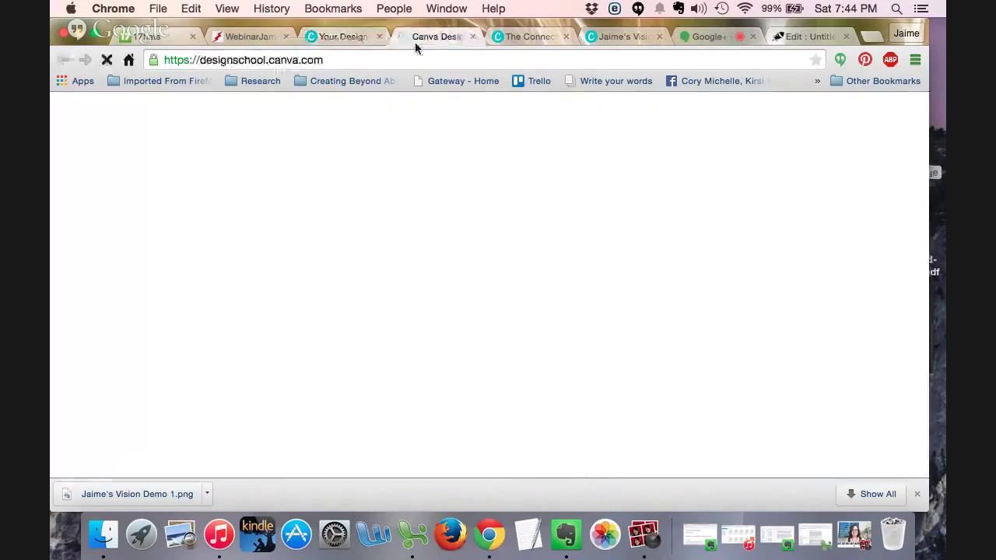
{"action": "left_click", "coordinate": [359, 41]}
{"action": "left_click", "coordinate": [414, 40]}
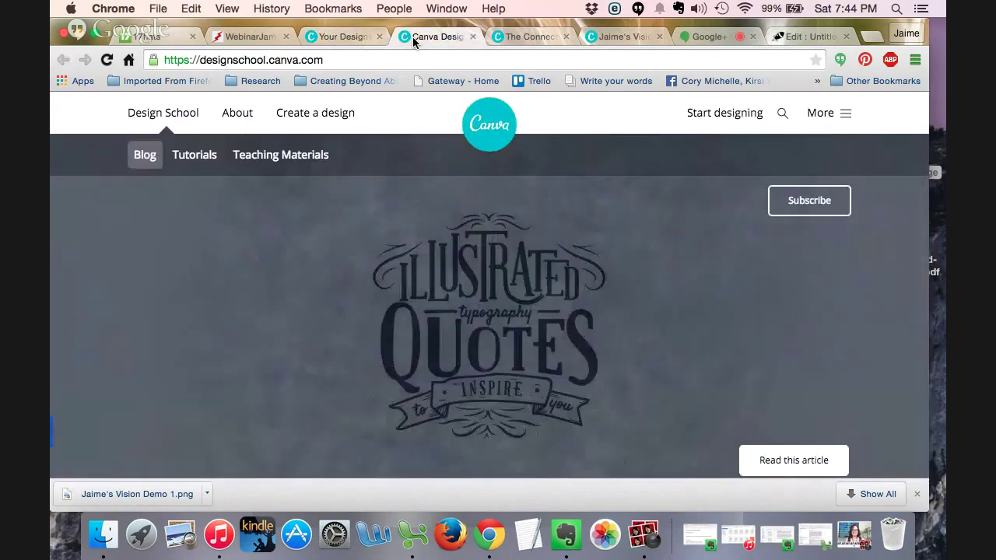
Step: Browse the articles on the Design School blog, dismissing the Canva for Work promotion
{"action": "scroll", "coordinate": [371, 288], "scroll_direction": "down", "scroll_amount": 2}
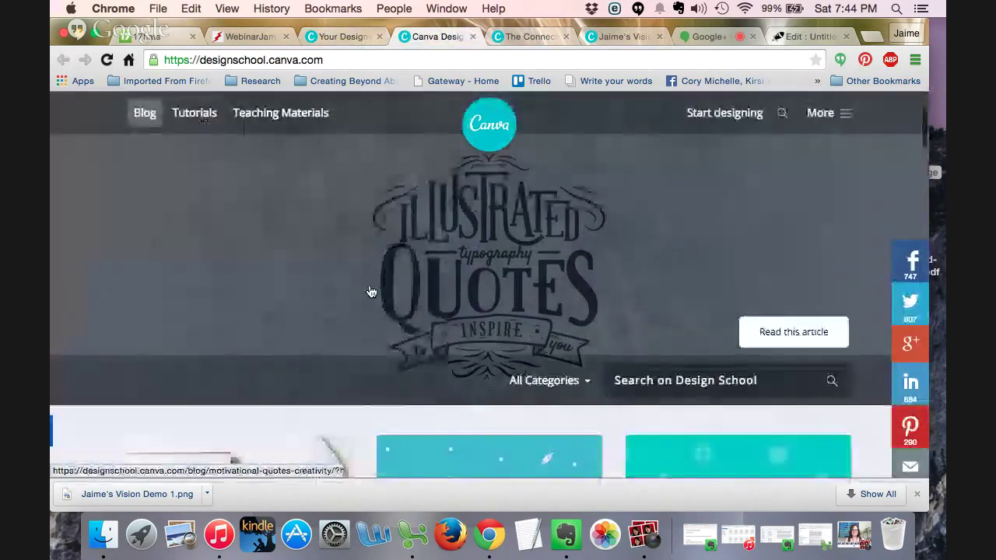
{"action": "scroll", "coordinate": [323, 294], "scroll_direction": "down", "scroll_amount": 7}
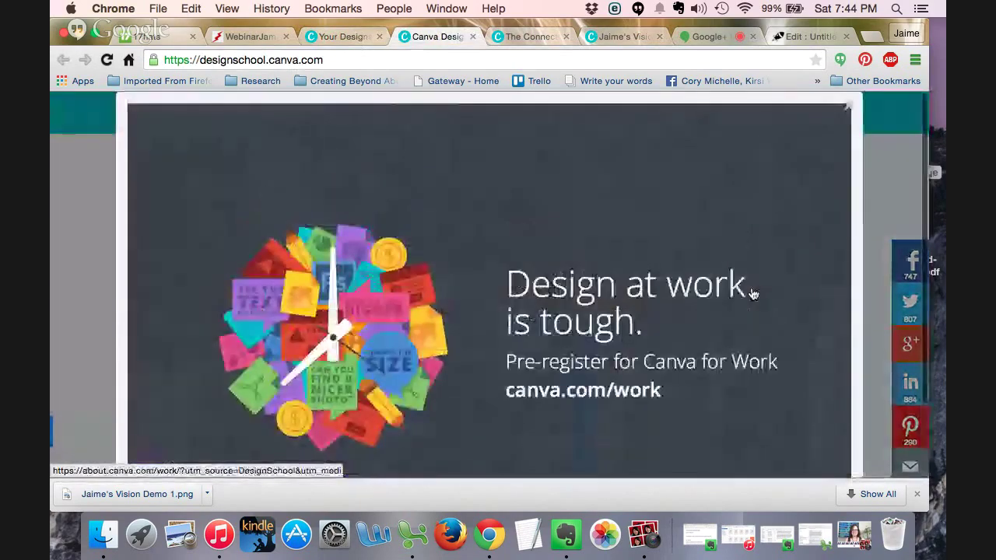
{"action": "left_click", "coordinate": [852, 109]}
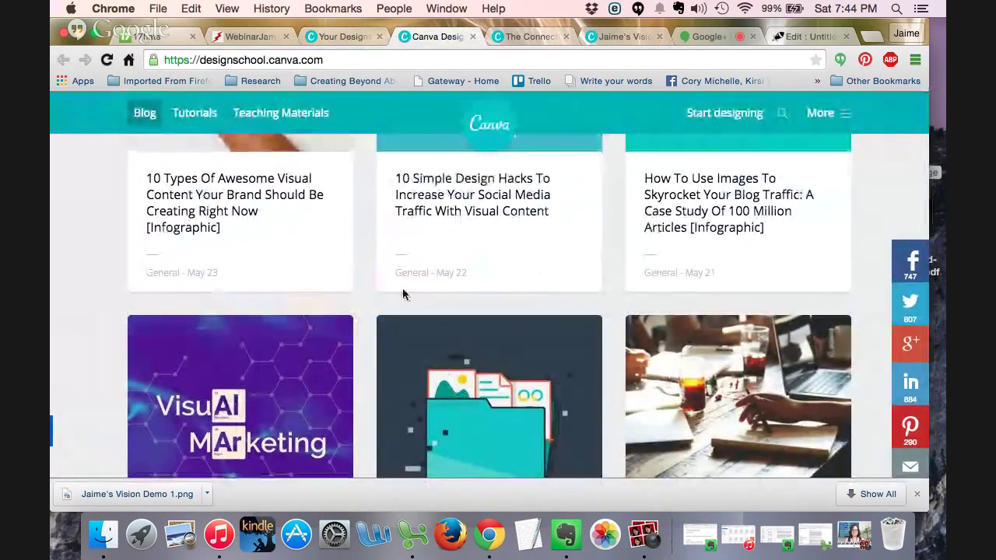
{"action": "scroll", "coordinate": [402, 291], "scroll_direction": "down", "scroll_amount": 3}
Step: Go back to the Your Designs page and look over the design types and saved designs
{"action": "left_click", "coordinate": [347, 36]}
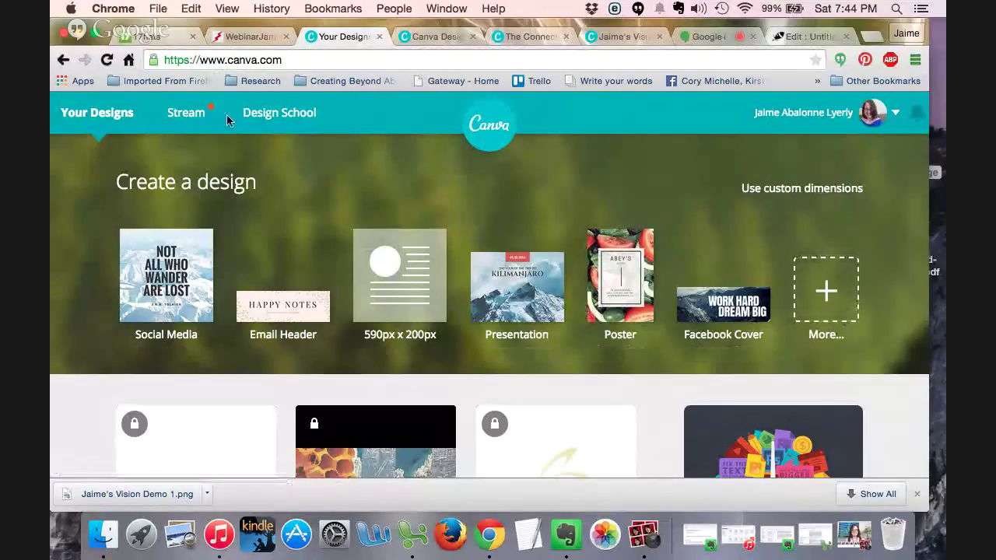
{"action": "scroll", "coordinate": [306, 211], "scroll_direction": "down", "scroll_amount": 3}
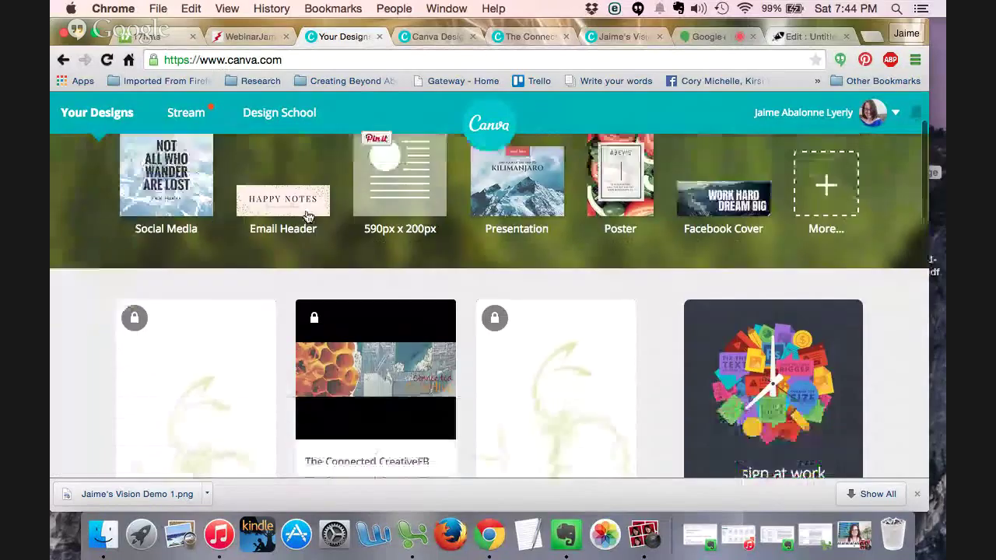
{"action": "scroll", "coordinate": [307, 216], "scroll_direction": "up", "scroll_amount": 3}
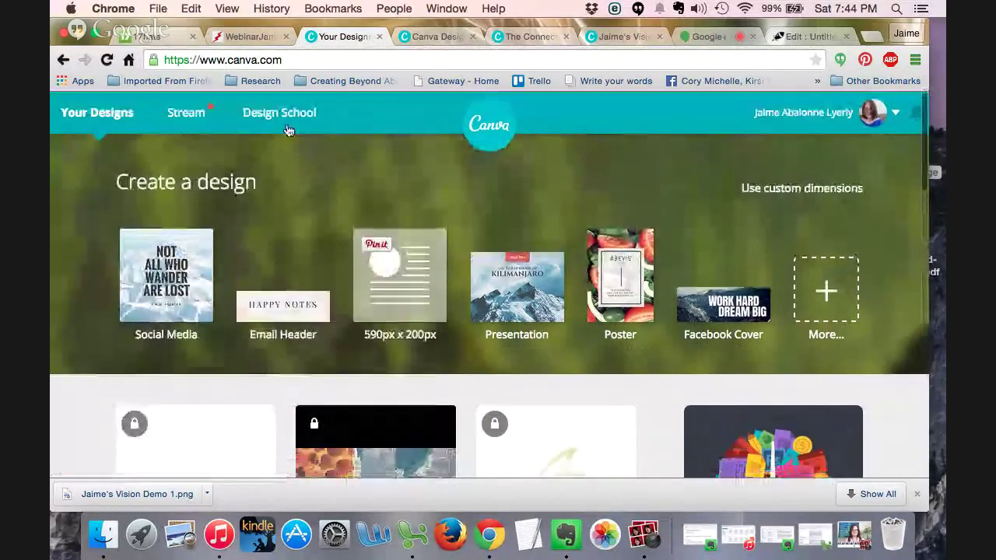
Step: Switch to the Google+ Hangouts broadcast "Canva basics" and stop screensharing
{"action": "left_click", "coordinate": [263, 35]}
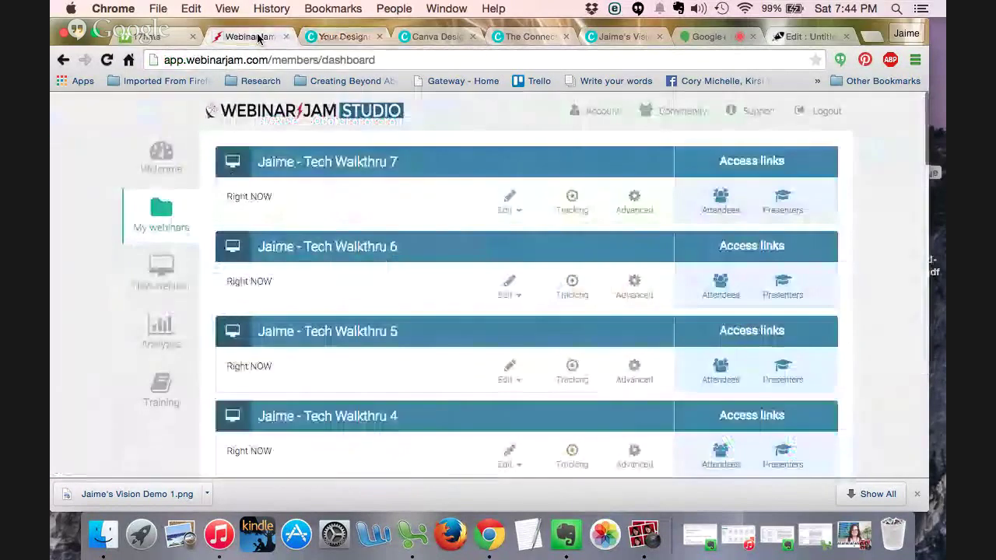
{"action": "left_click", "coordinate": [350, 37]}
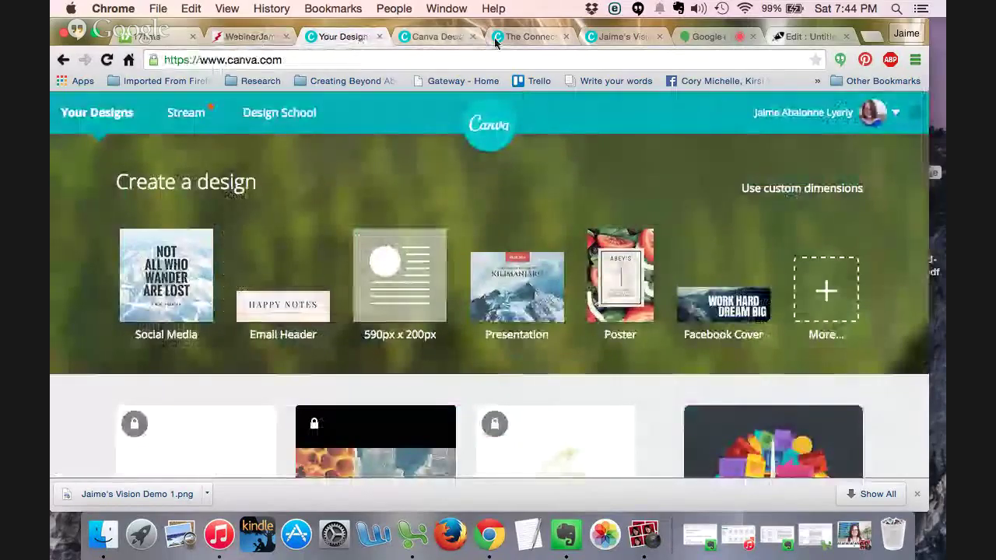
{"action": "left_click", "coordinate": [709, 37]}
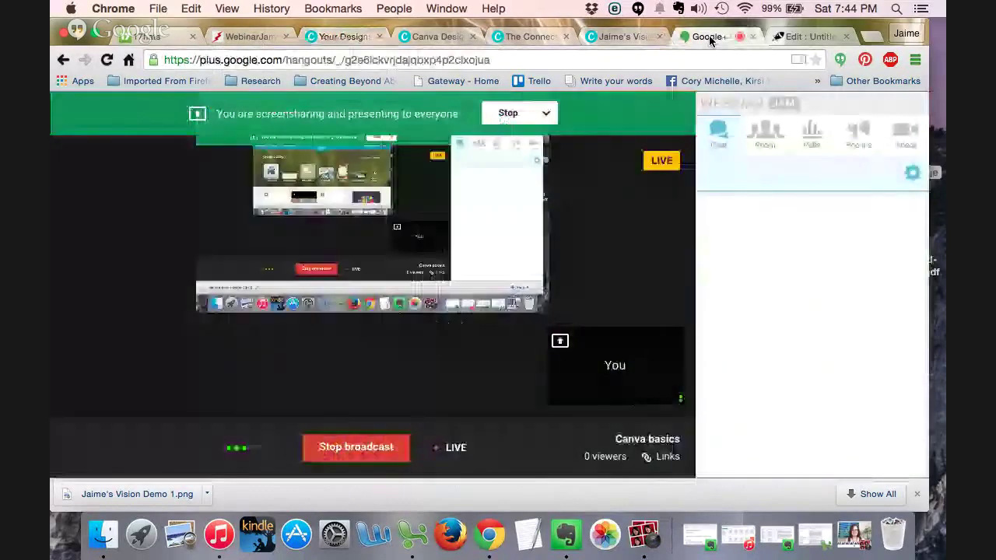
{"action": "left_click", "coordinate": [546, 115]}
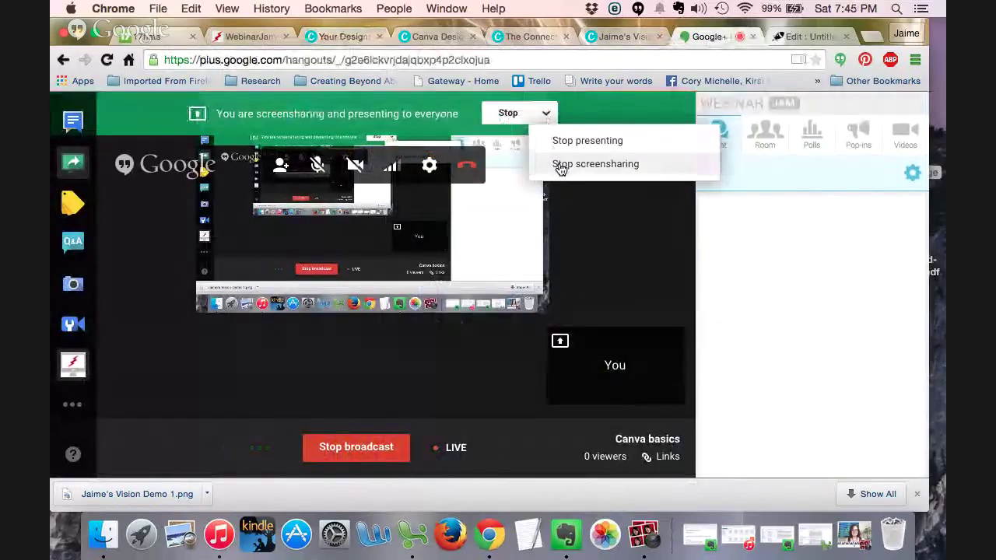
{"action": "left_click", "coordinate": [560, 165]}
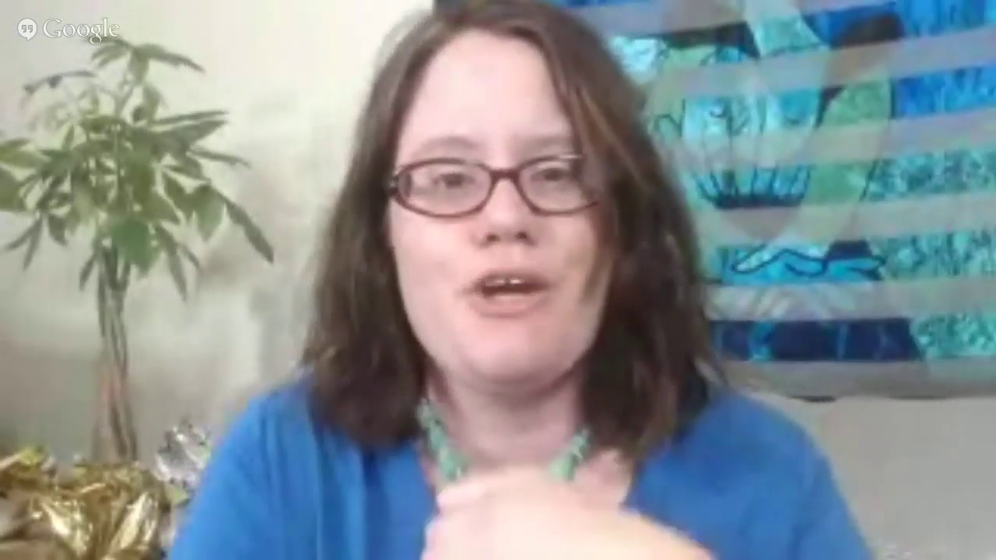